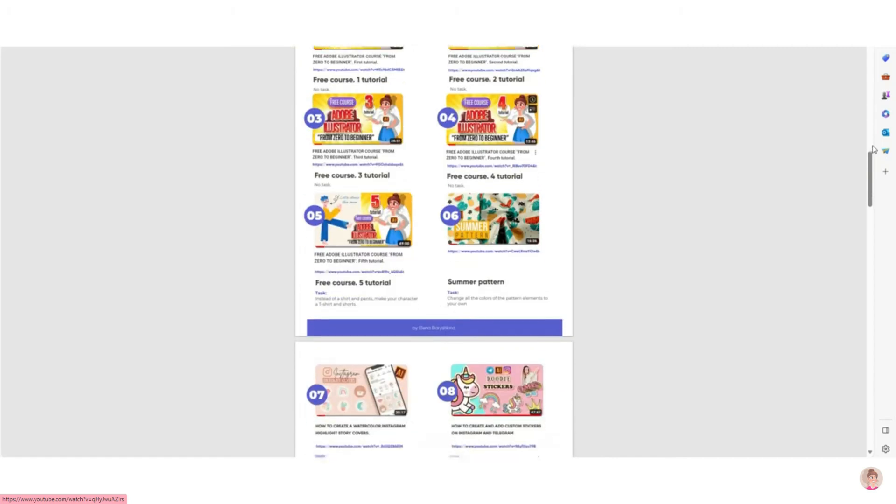
# Step: Look through the Illustrator course plan, reviewing the numbered tutorials and their practice tasks up to lesson 28
pyautogui.scroll(-1, 874, 149)
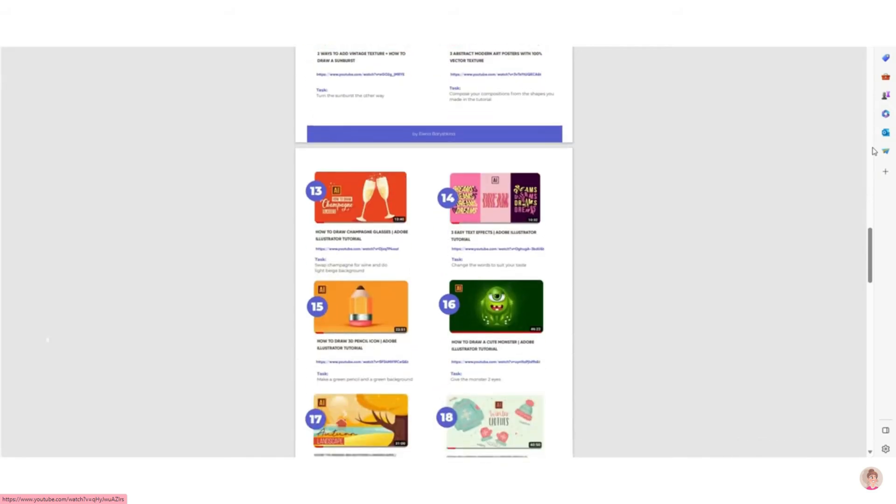
pyautogui.scroll(-1, 874, 151)
pyautogui.scroll(-1, 874, 151)
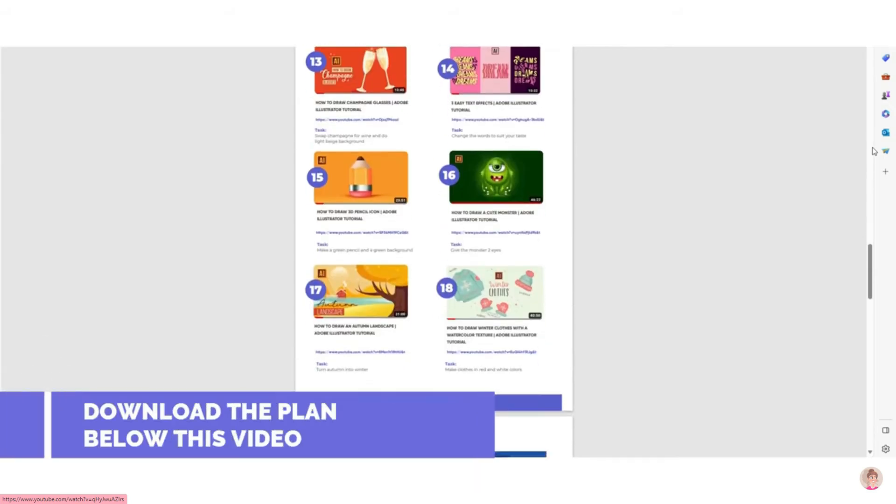
pyautogui.scroll(-2, 874, 151)
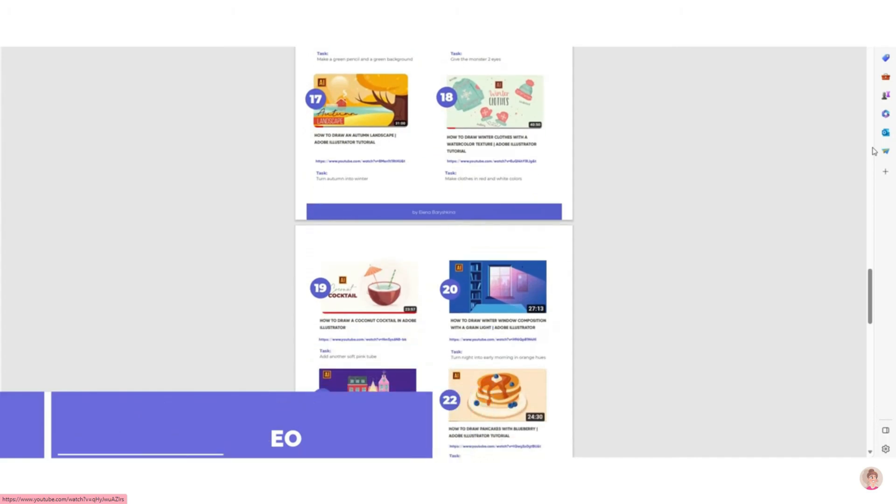
pyautogui.scroll(-1, 874, 150)
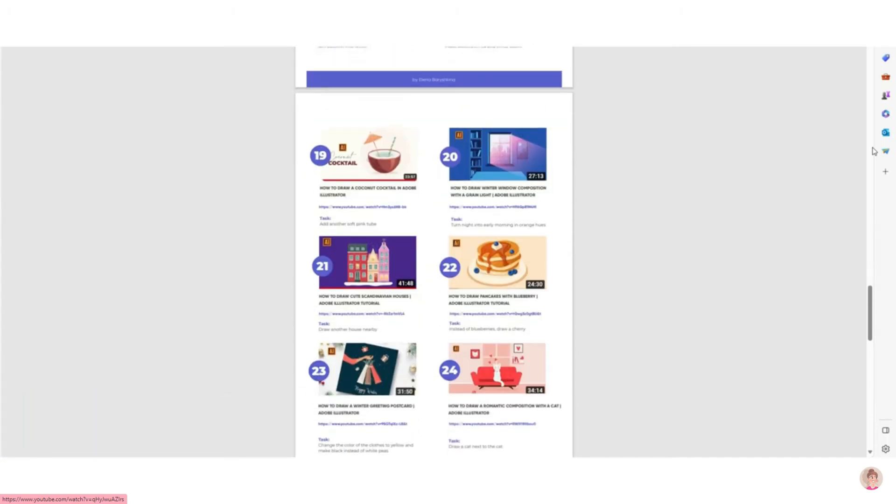
pyautogui.scroll(-1, 874, 151)
pyautogui.scroll(-2, 875, 150)
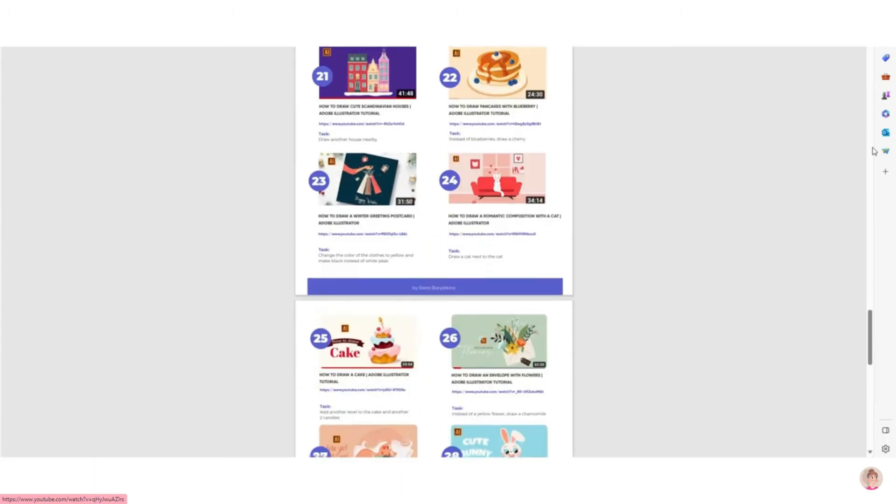
pyautogui.scroll(-1, 874, 151)
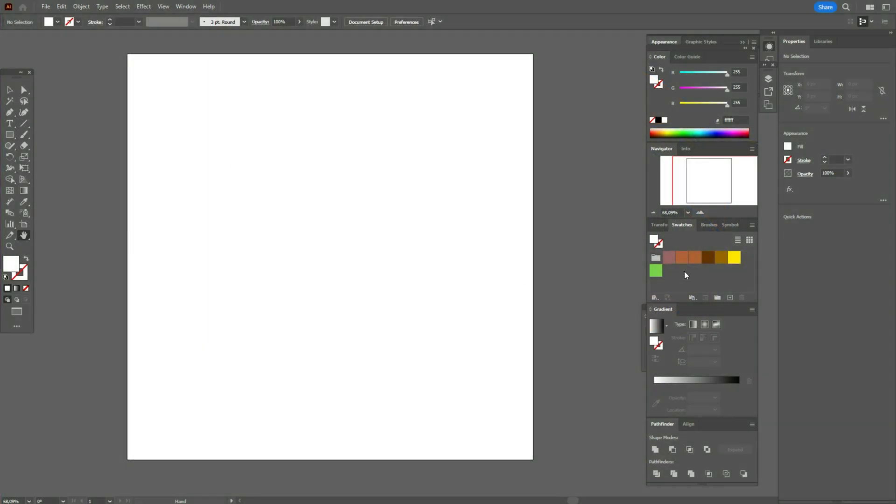
# Step: Draw a 192 × 100 px rectangle filled with brown b16232 and place it low on the artboard, near the centre
pyautogui.click(692, 262)
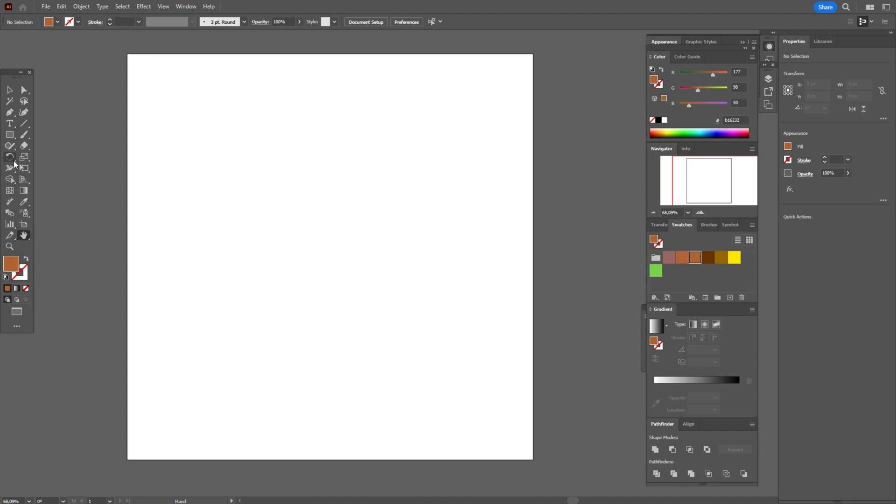
pyautogui.click(9, 134)
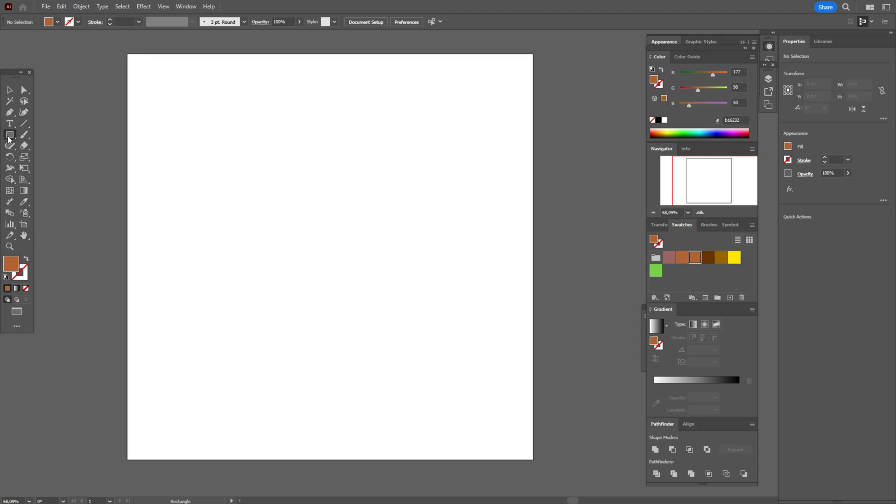
pyautogui.click(395, 249)
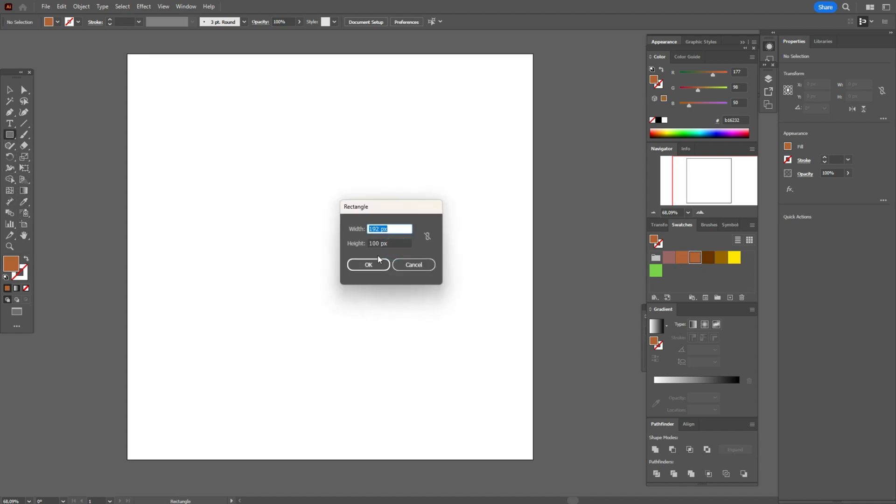
pyautogui.click(378, 264)
pyautogui.click(10, 89)
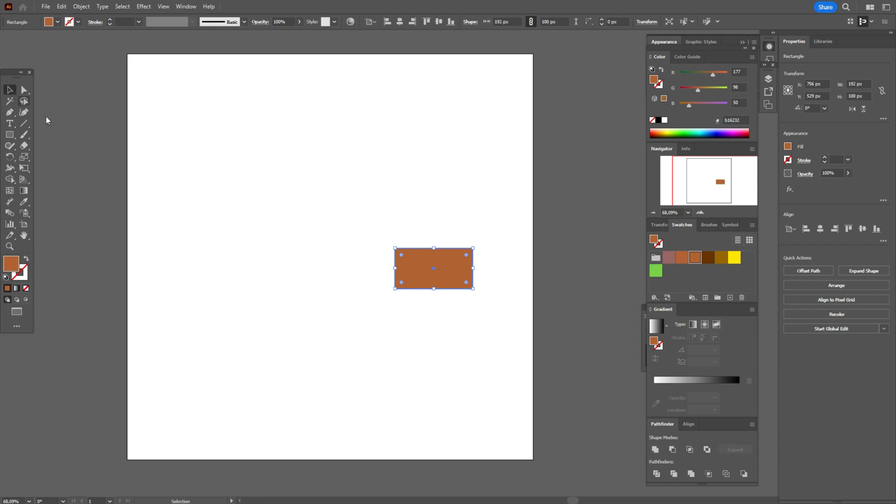
pyautogui.moveTo(445, 266); pyautogui.dragTo(323, 355)
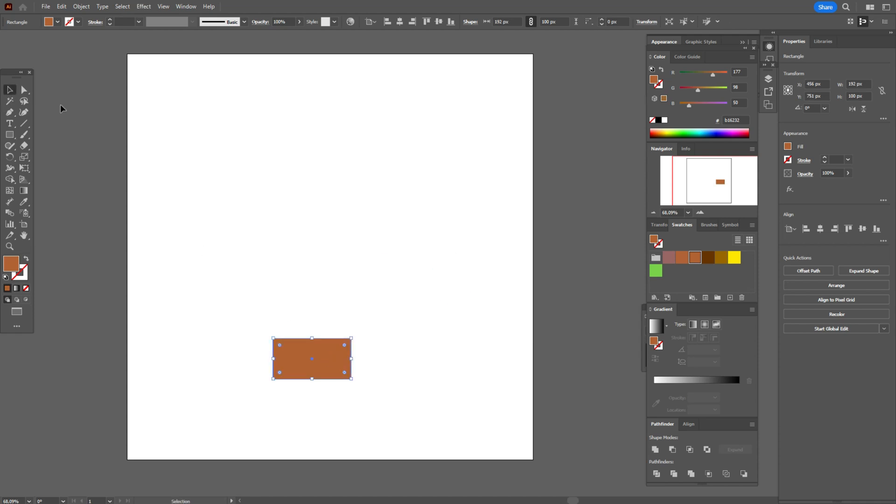
# Step: Round the brown rectangle's two bottom corners strongly and its two top corners slightly
pyautogui.click(25, 89)
pyautogui.moveTo(262, 385); pyautogui.dragTo(399, 373)
pyautogui.moveTo(280, 373); pyautogui.dragTo(360, 342)
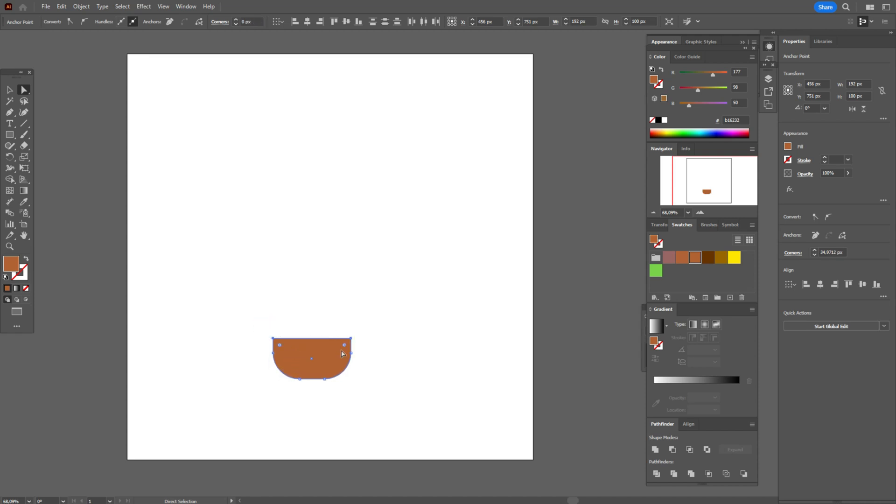
pyautogui.moveTo(280, 346); pyautogui.dragTo(283, 346)
# Step: Bend the brown shape's upper edge slightly downward with the Curvature tool and deselect the shape
pyautogui.click(23, 112)
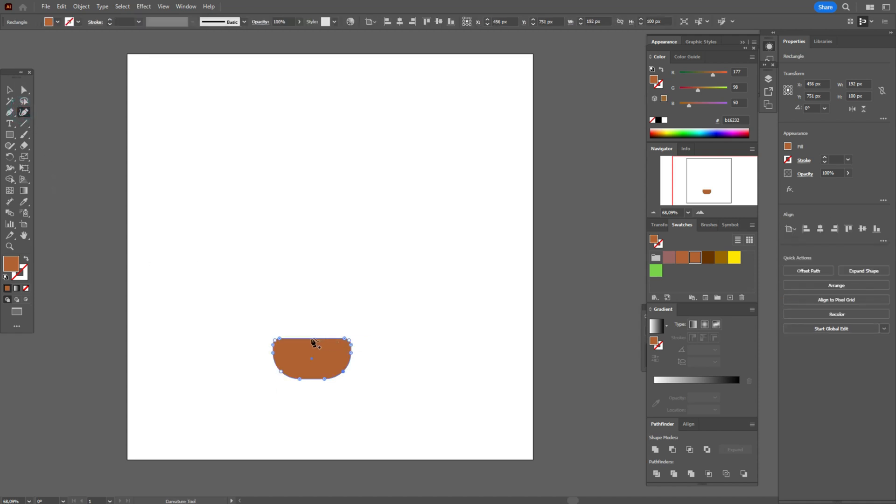
pyautogui.moveTo(311, 342); pyautogui.dragTo(315, 348)
pyautogui.press('v')
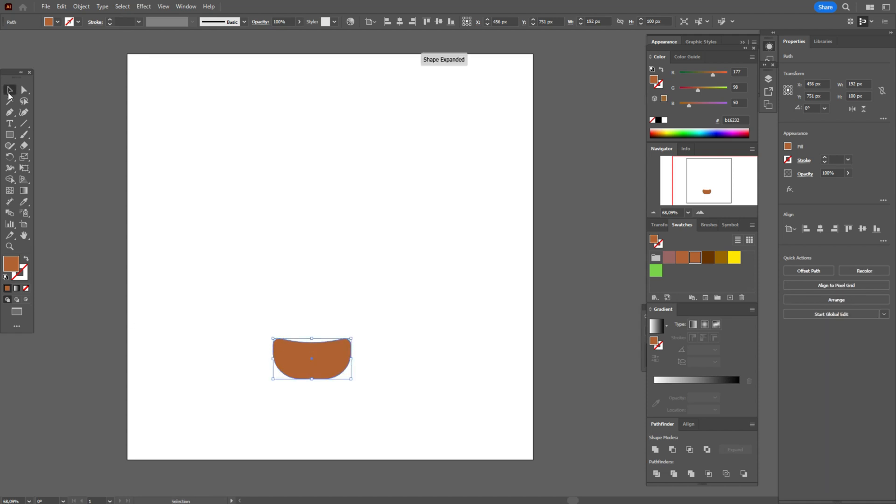
pyautogui.click(182, 152)
# Step: Copy the trunk segment upward so it overlaps the original, fill it with brown b26338, and scale it to about 188 × 98 px
pyautogui.click(10, 247)
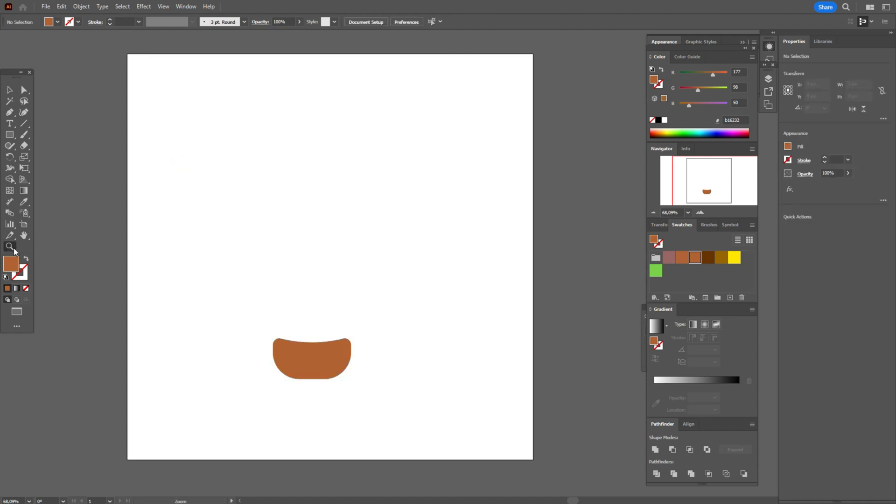
pyautogui.click(384, 290)
pyautogui.press('h')
pyautogui.moveTo(466, 276); pyautogui.dragTo(438, 342)
pyautogui.click(9, 92)
pyautogui.click(342, 436)
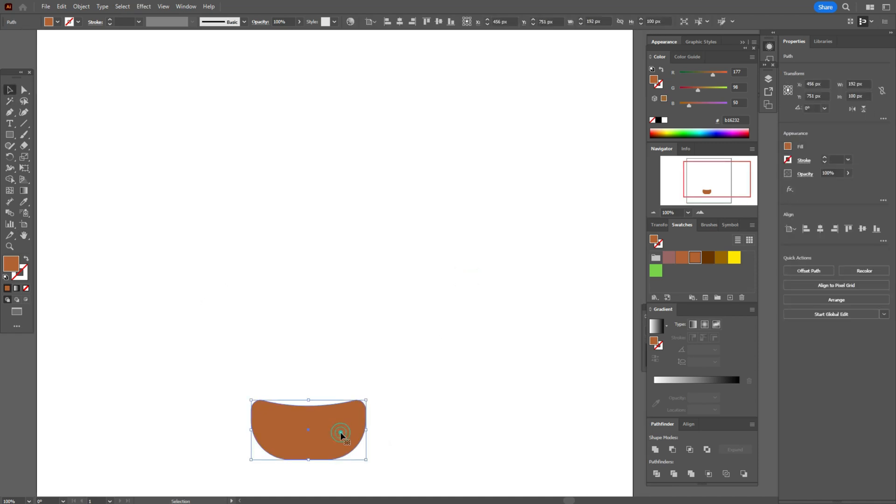
pyautogui.moveTo(342, 436); pyautogui.dragTo(338, 380)
pyautogui.click(682, 257)
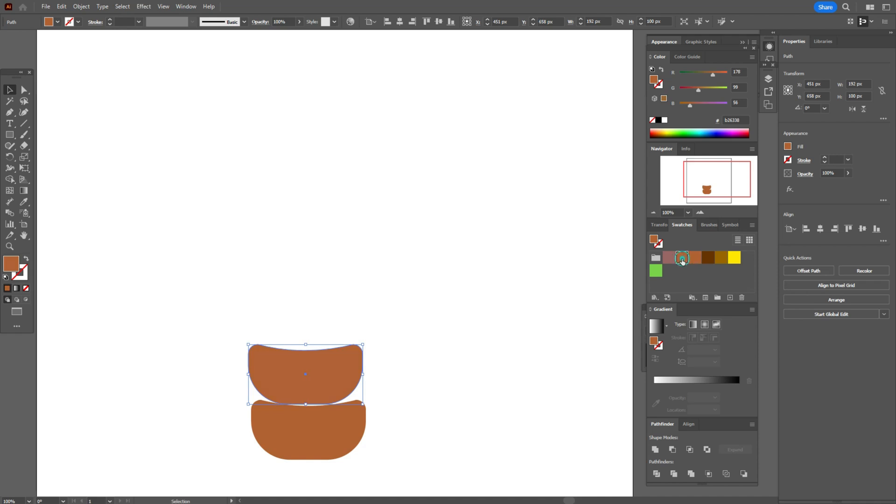
pyautogui.click(486, 350)
pyautogui.moveTo(321, 383); pyautogui.dragTo(326, 394)
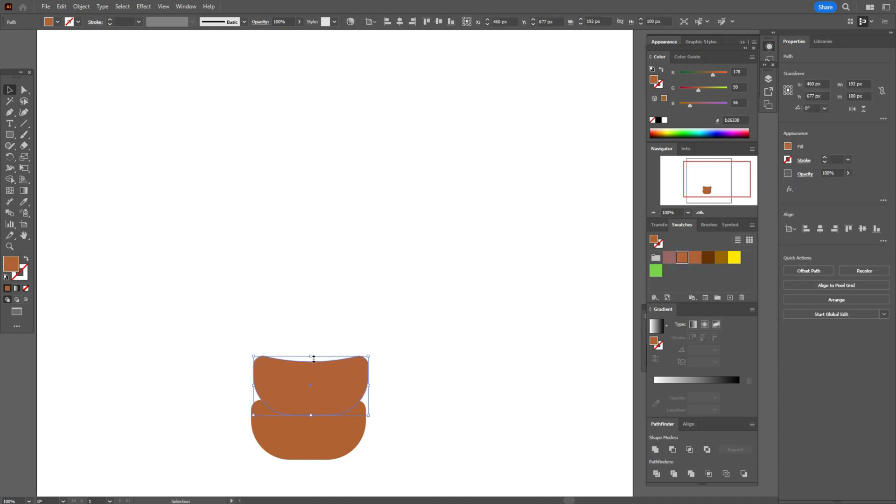
pyautogui.moveTo(311, 357); pyautogui.dragTo(312, 358)
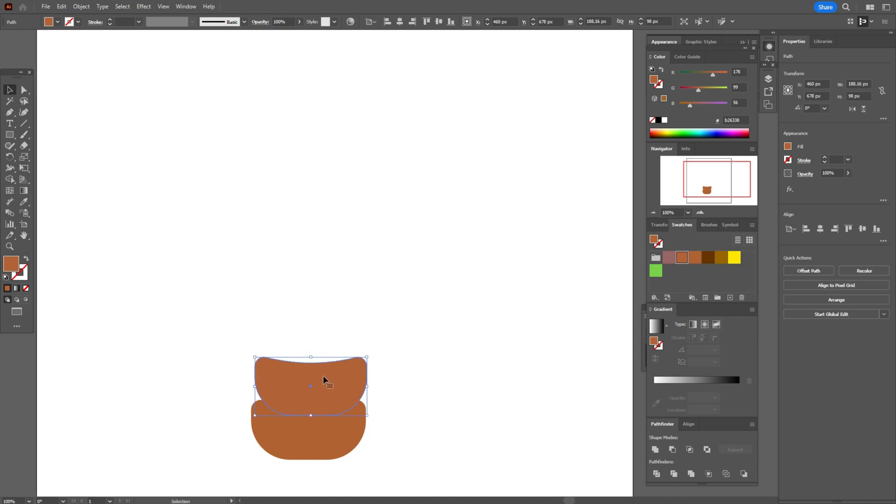
# Step: Stack three more progressively smaller copies on top of the trunk, alternating the fills b16232 and b26338
pyautogui.moveTo(325, 388); pyautogui.dragTo(340, 310)
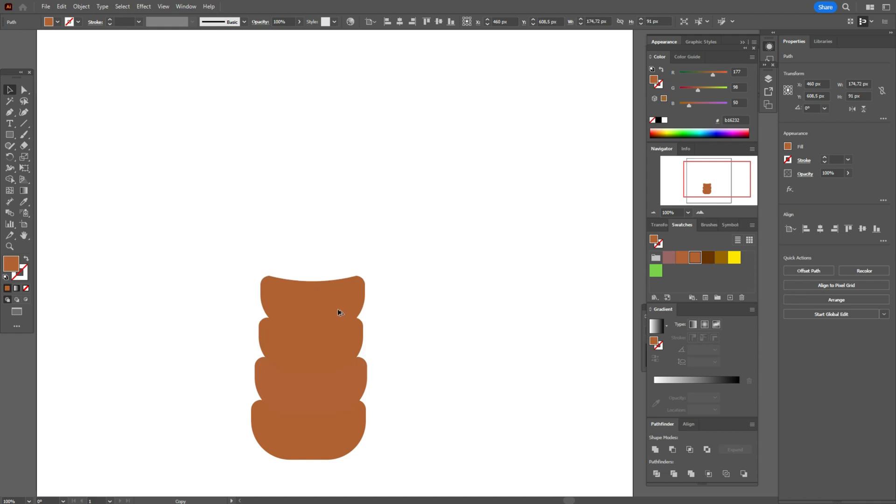
pyautogui.moveTo(315, 276); pyautogui.dragTo(315, 277)
pyautogui.click(683, 261)
pyautogui.moveTo(353, 310); pyautogui.dragTo(346, 273)
pyautogui.moveTo(315, 238); pyautogui.dragTo(319, 244)
# Step: Centre-align the five trunk segments horizontally, then shift and tilt the upper ones so the trunk leans slightly
pyautogui.moveTo(266, 190); pyautogui.dragTo(428, 452)
pyautogui.click(820, 229)
pyautogui.moveTo(350, 364); pyautogui.dragTo(352, 330)
pyautogui.click(344, 370)
pyautogui.click(348, 326)
pyautogui.click(341, 279)
pyautogui.moveTo(350, 277); pyautogui.dragTo(348, 284)
pyautogui.click(340, 246)
pyautogui.moveTo(346, 248); pyautogui.dragTo(346, 254)
pyautogui.moveTo(314, 321); pyautogui.dragTo(316, 320)
pyautogui.moveTo(304, 278); pyautogui.dragTo(311, 279)
pyautogui.moveTo(304, 242); pyautogui.dragTo(313, 242)
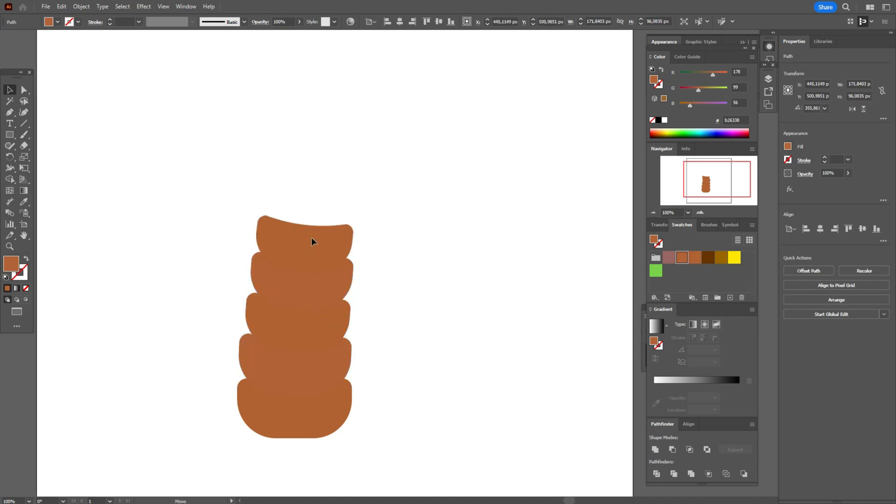
pyautogui.click(495, 346)
# Step: Draw a pointed leaf about 140 × 301 px above the trunk with the Pen tool, filled with green 7ad24a
pyautogui.scroll(1, 496, 347)
pyautogui.scroll(1, 496, 346)
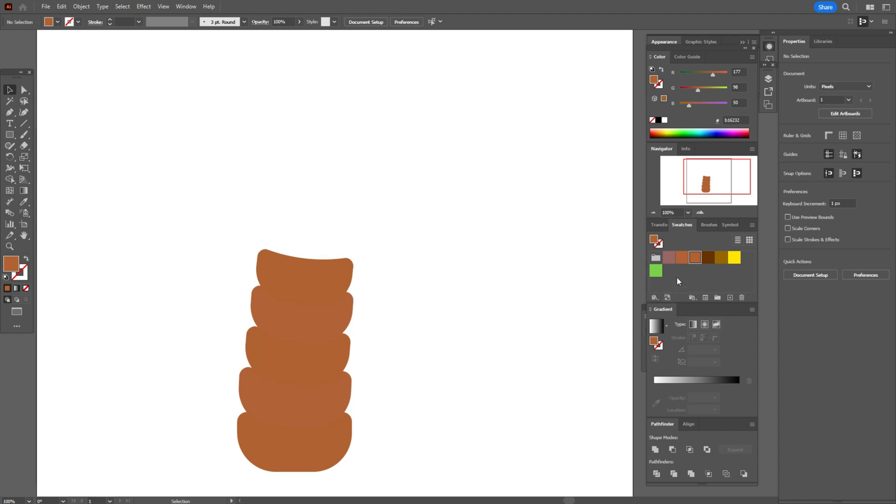
pyautogui.click(657, 272)
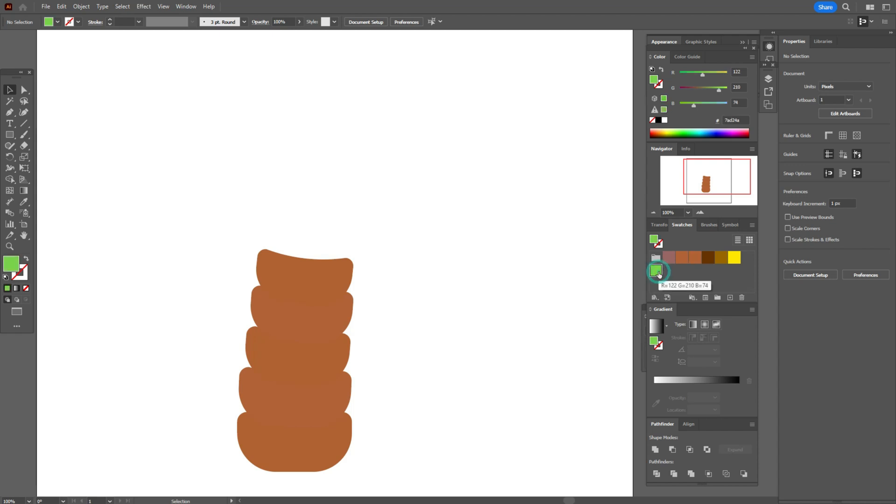
pyautogui.click(9, 113)
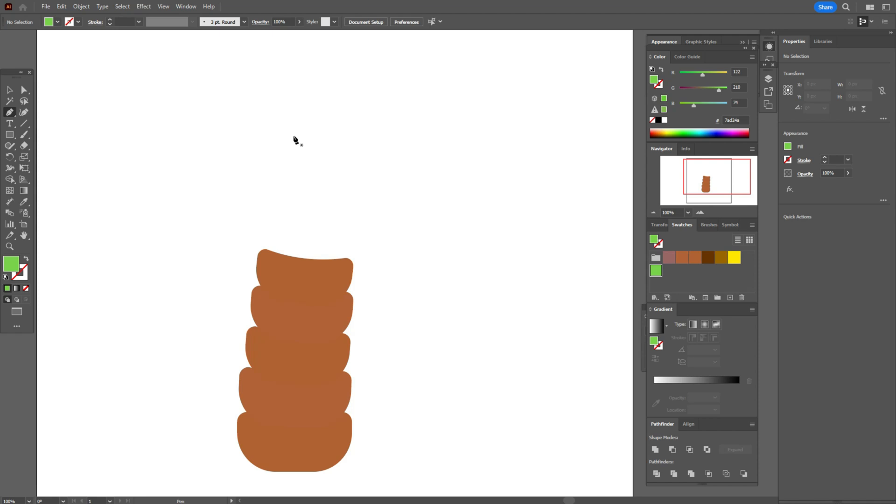
pyautogui.click(294, 134)
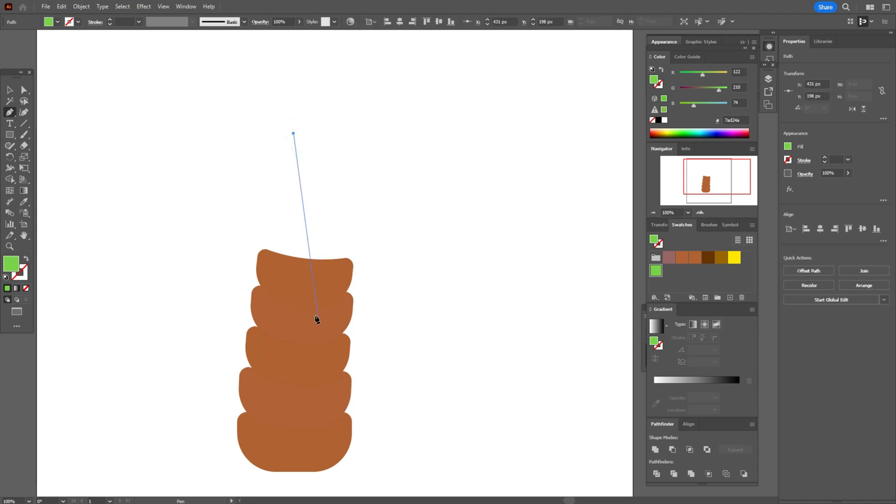
pyautogui.moveTo(307, 313); pyautogui.dragTo(404, 400)
pyautogui.click(306, 313)
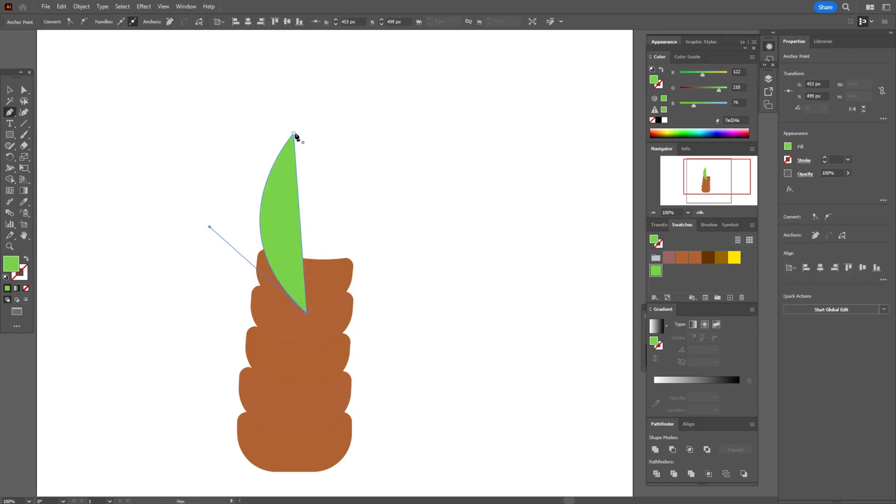
pyautogui.moveTo(294, 134); pyautogui.dragTo(190, 127)
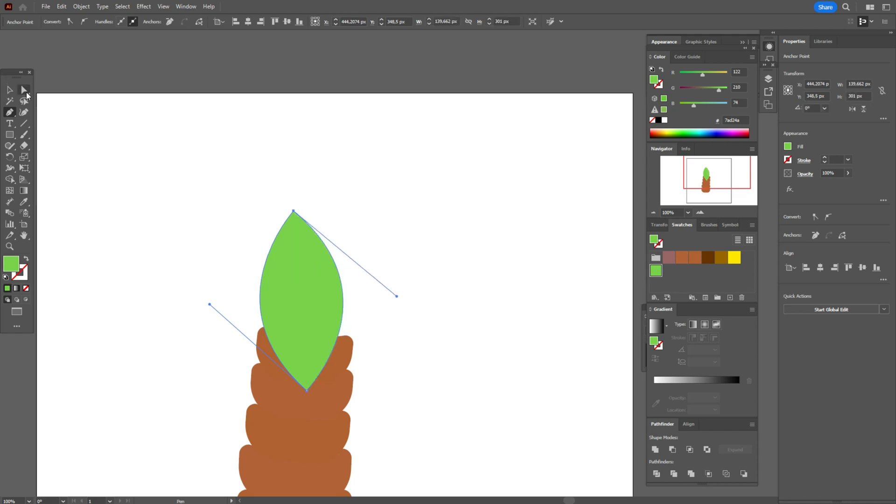
# Step: Round the leaf's lower tip with a corner radius of about 10 px and deselect the leaf
pyautogui.click(27, 93)
pyautogui.click(307, 392)
pyautogui.moveTo(307, 385)
pyautogui.mouseDown()
pyautogui.moveTo(305, 377)
pyautogui.moveTo(313, 382)
pyautogui.mouseUp()
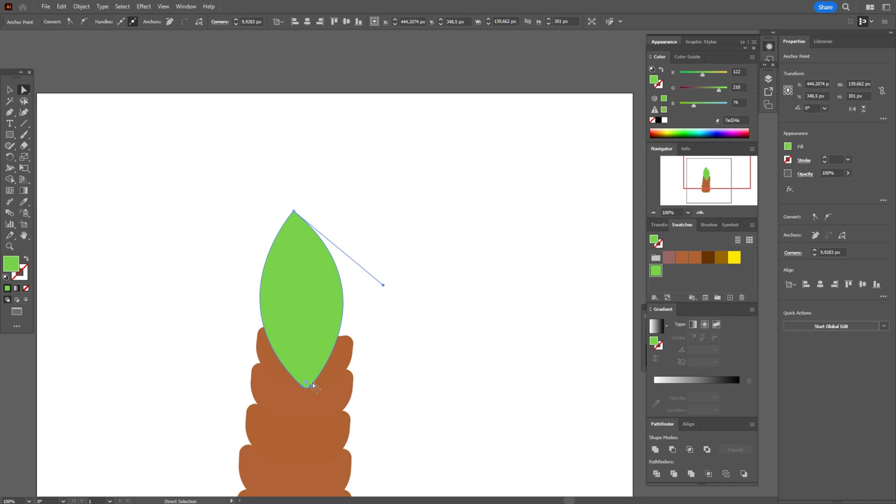
pyautogui.press('v')
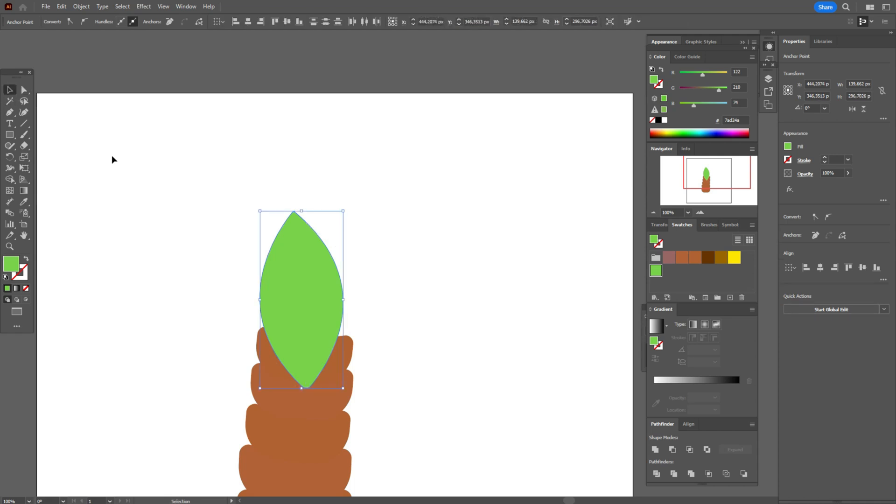
pyautogui.click(121, 160)
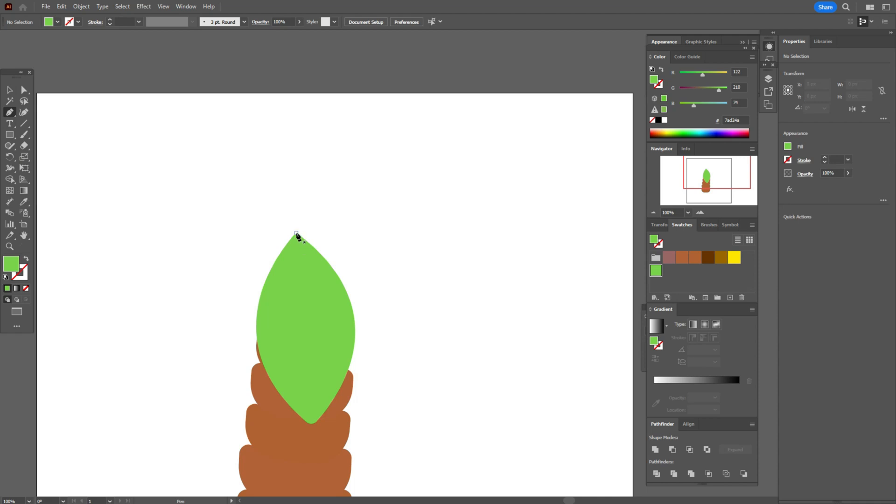
# Step: Trace a closed half-leaf along the leaf's left edge with the Pen tool, from upper tip to lower tip and straight back
pyautogui.click(296, 233)
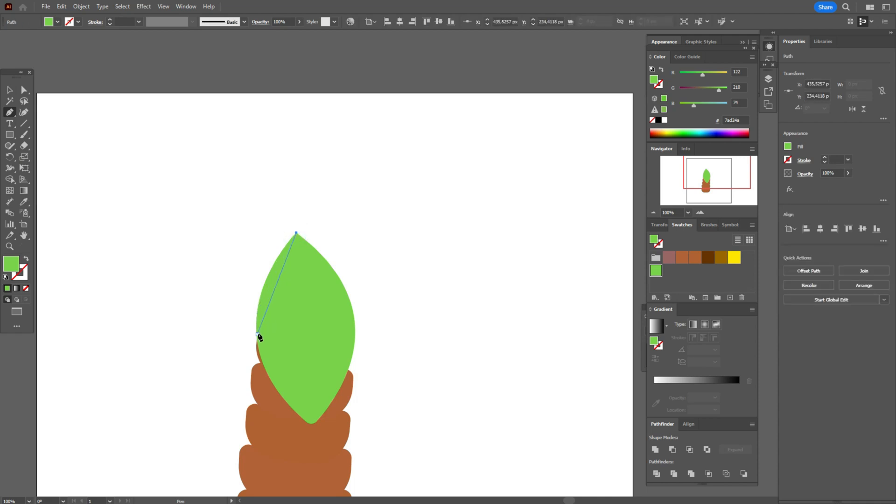
pyautogui.moveTo(257, 334); pyautogui.dragTo(264, 380)
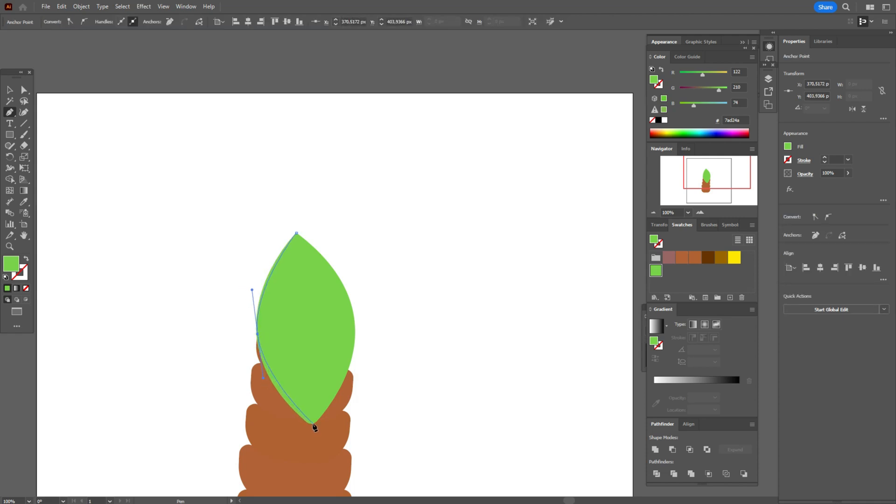
pyautogui.click(312, 423)
pyautogui.click(296, 232)
pyautogui.click(9, 92)
pyautogui.click(426, 212)
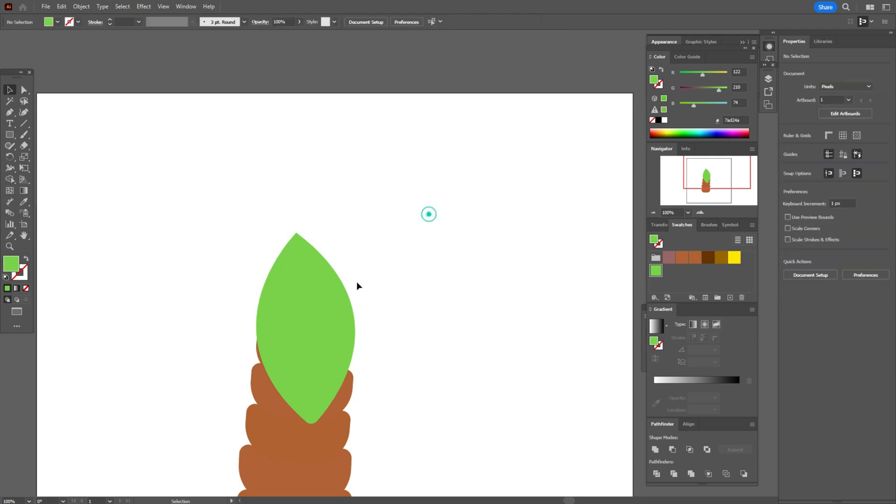
# Step: Move the half-leaf clear of the upright leaf, rotate it to about 296°, and shorten it to about 257 × 180 px
pyautogui.doubleClick(302, 304)
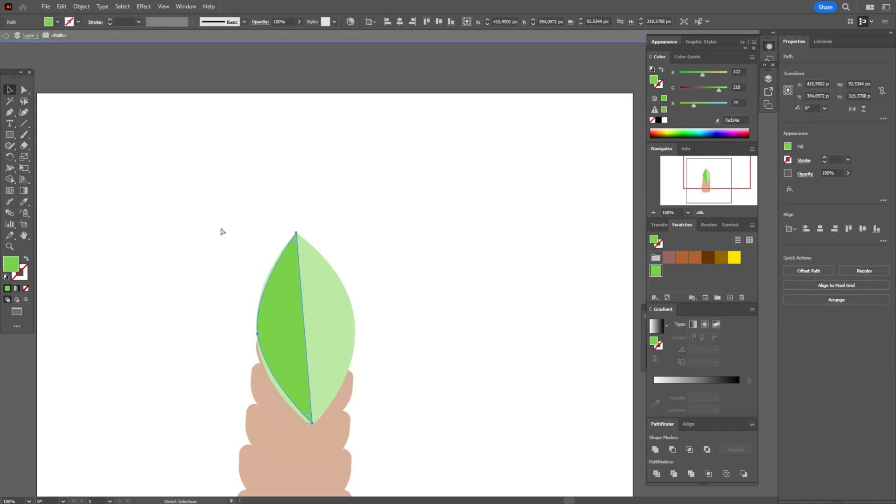
pyautogui.click(27, 36)
pyautogui.moveTo(285, 340); pyautogui.dragTo(170, 322)
pyautogui.moveTo(192, 282); pyautogui.dragTo(215, 366)
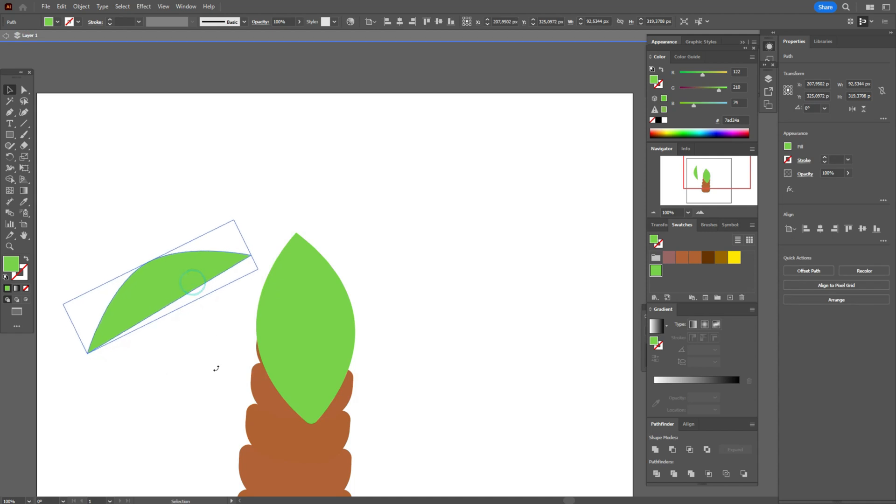
pyautogui.moveTo(170, 286); pyautogui.dragTo(190, 261)
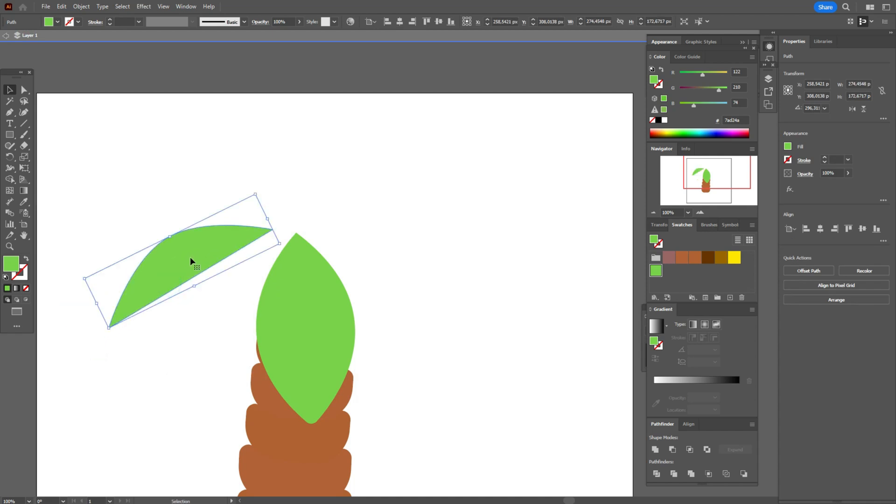
pyautogui.moveTo(269, 219)
pyautogui.mouseDown()
pyautogui.moveTo(228, 228)
pyautogui.moveTo(227, 239)
pyautogui.moveTo(264, 235)
pyautogui.mouseUp()
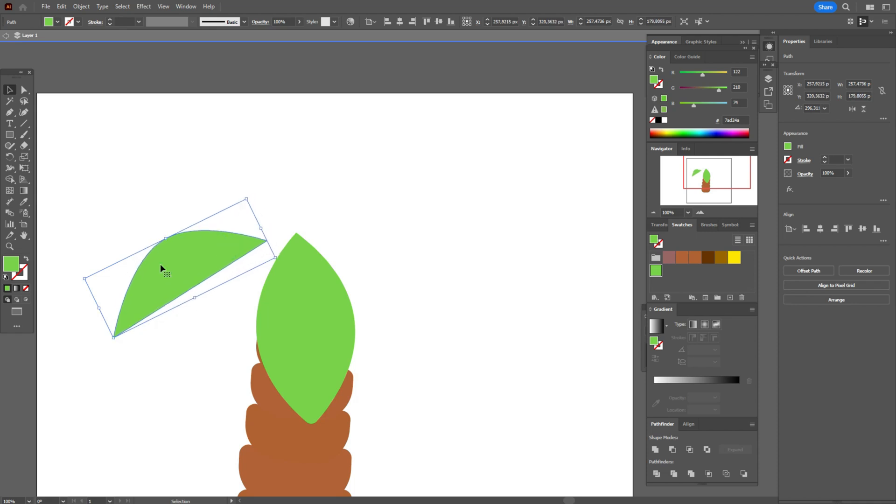
# Step: Bend the half-leaf's straight edge slightly and bulge its outer edge with the Curvature tool
pyautogui.hotkey('shift', '`')
pyautogui.click(190, 287)
pyautogui.moveTo(161, 241); pyautogui.dragTo(143, 251)
pyautogui.click(130, 284)
pyautogui.moveTo(130, 285); pyautogui.dragTo(123, 284)
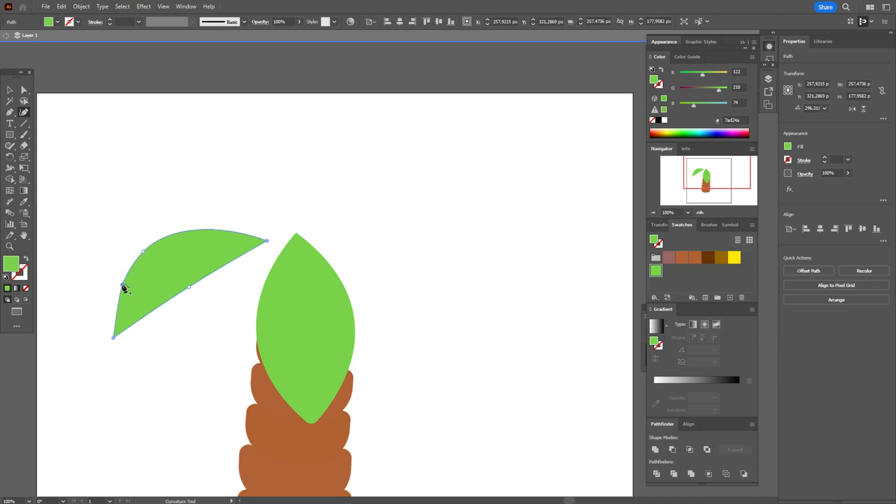
pyautogui.click(9, 89)
pyautogui.click(93, 122)
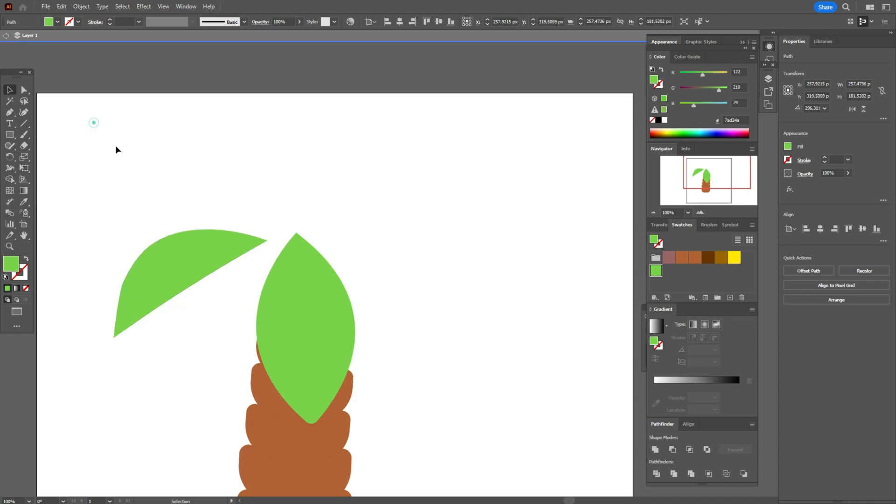
# Step: Even out the half-leaf's outer curve with the Smooth tool, then deselect the shape
pyautogui.click(176, 269)
pyautogui.click(9, 146)
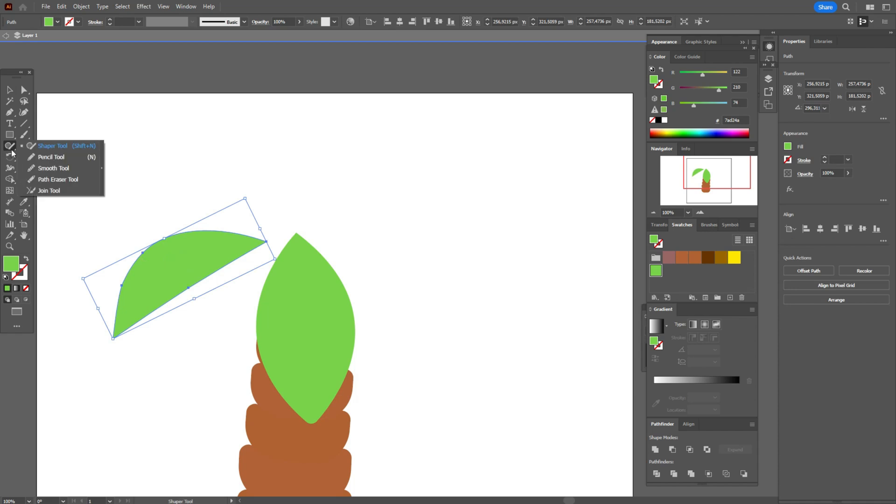
pyautogui.click(43, 171)
pyautogui.click(9, 89)
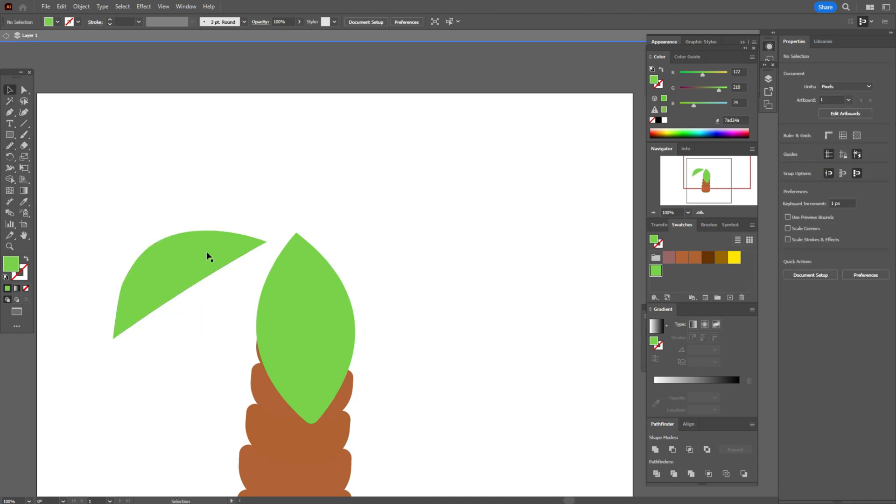
pyautogui.click(204, 261)
pyautogui.click(9, 147)
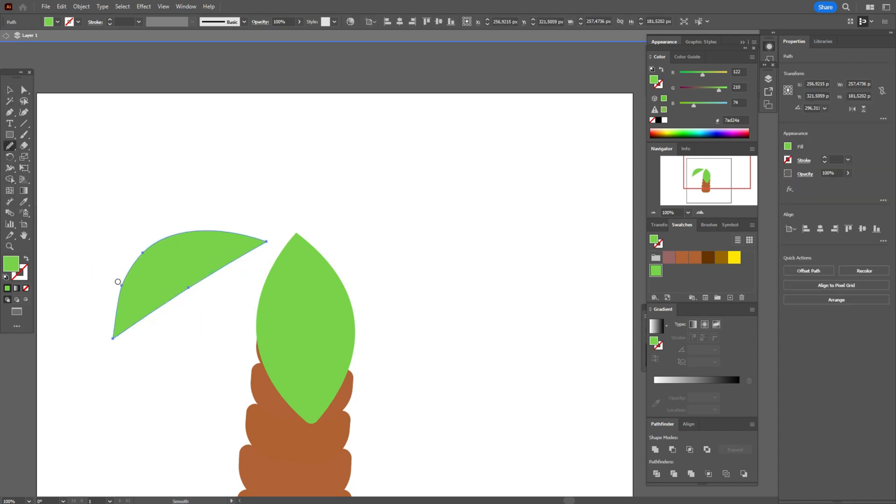
pyautogui.moveTo(121, 277); pyautogui.dragTo(150, 243)
pyautogui.click(11, 92)
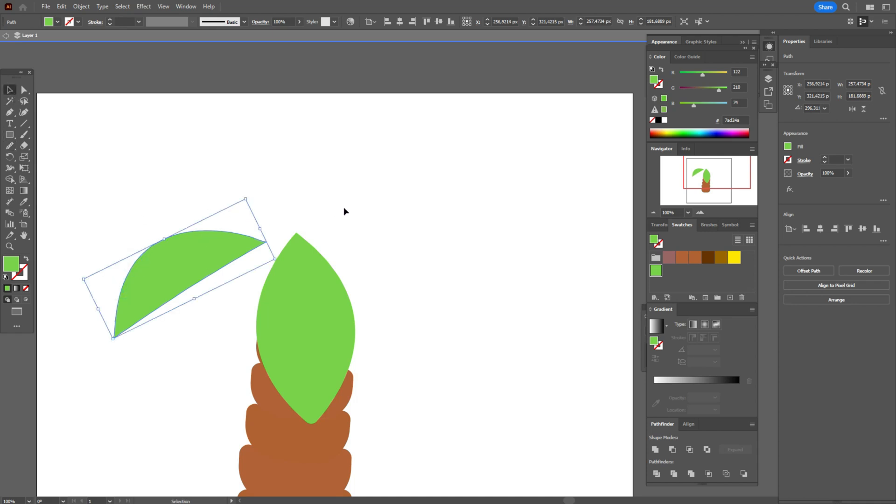
pyautogui.click(362, 243)
# Step: Shift the half-leaf nearer to the upright leaf's upper tip and round its lower-left tip
pyautogui.moveTo(170, 277); pyautogui.dragTo(182, 260)
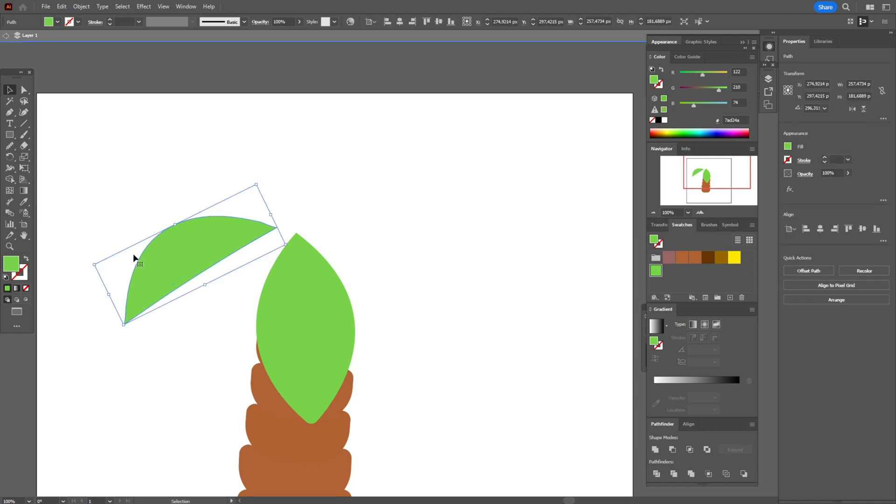
pyautogui.click(24, 90)
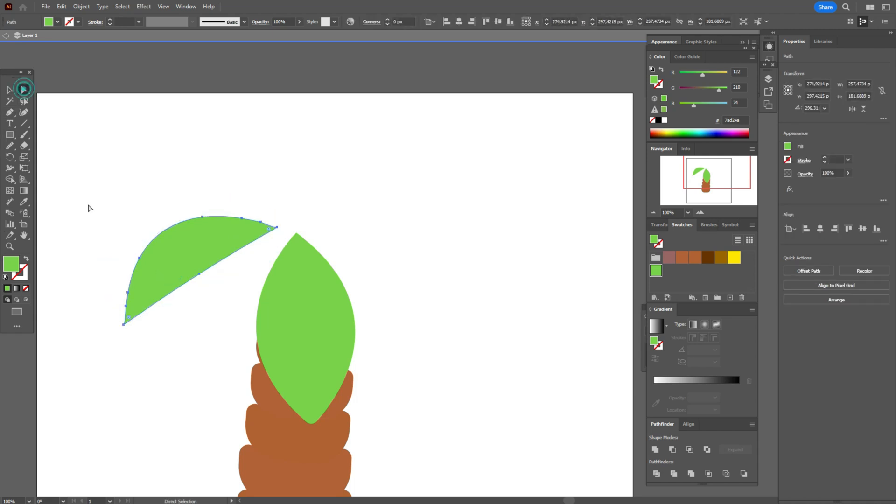
pyautogui.click(124, 324)
pyautogui.click(119, 310)
pyautogui.press('v')
pyautogui.click(138, 303)
pyautogui.click(124, 138)
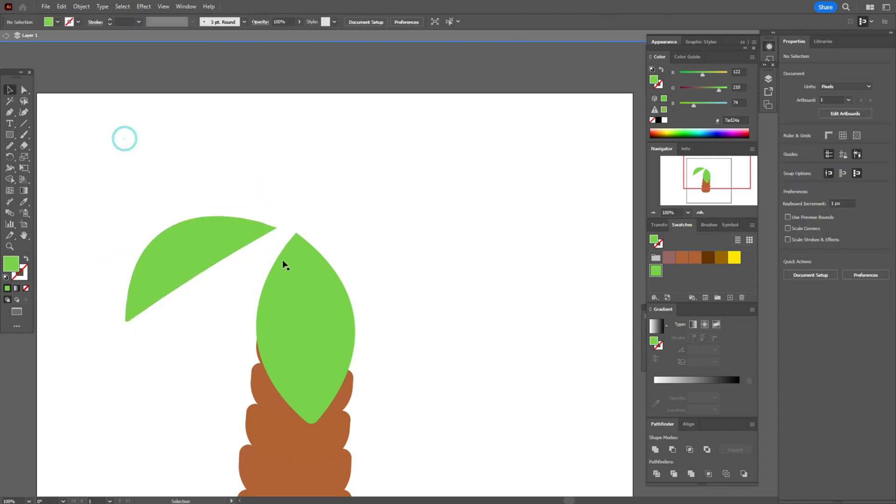
# Step: Draw a thin curved sliver about 152 × 85 px across the upright leaf's right edge, filled with 996666
pyautogui.click(9, 113)
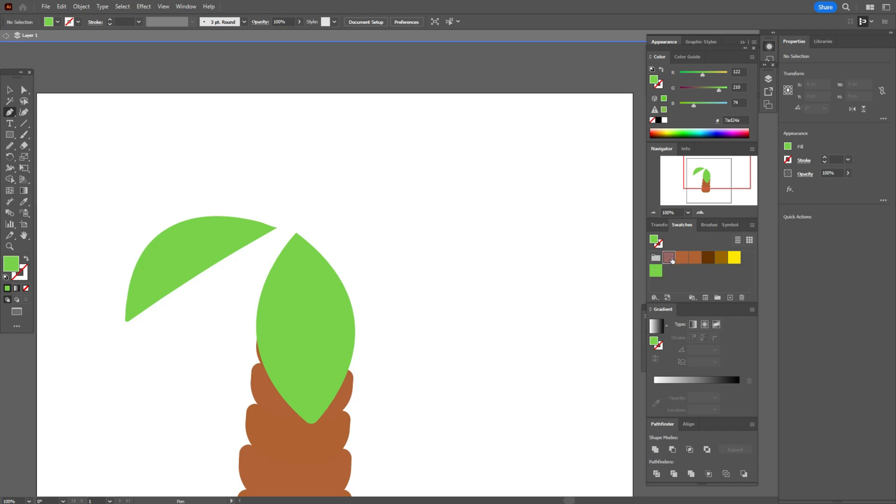
pyautogui.click(669, 258)
pyautogui.click(302, 269)
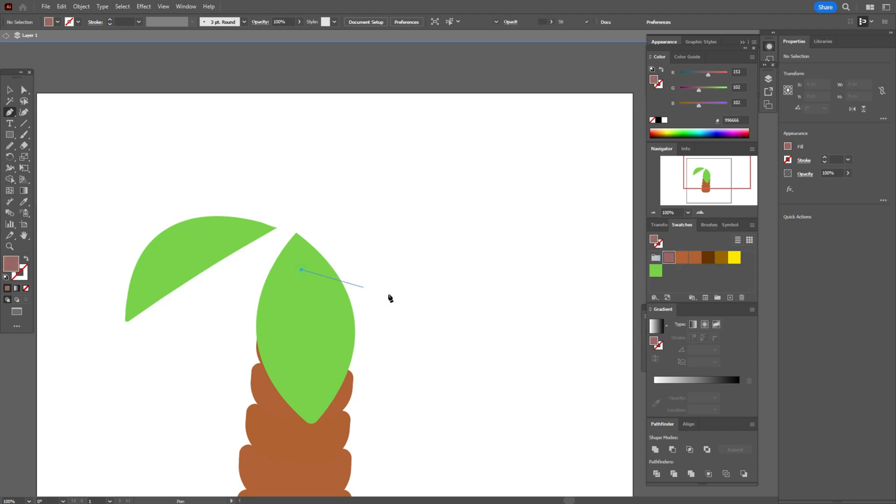
pyautogui.moveTo(392, 311); pyautogui.dragTo(438, 347)
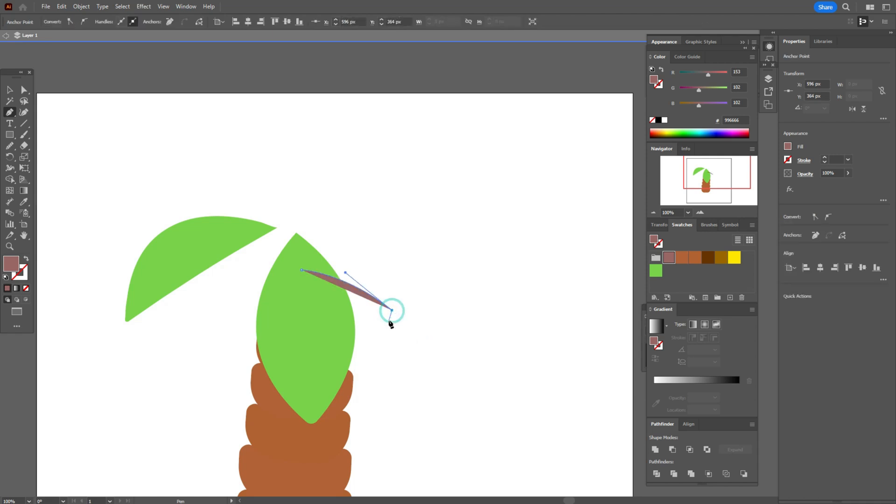
pyautogui.click(390, 320)
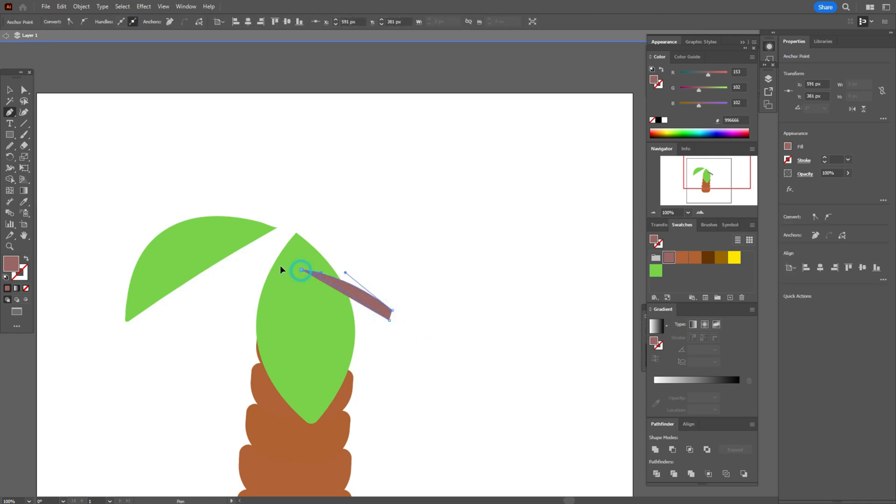
pyautogui.click(277, 269)
pyautogui.click(10, 90)
pyautogui.click(354, 167)
# Step: Duplicate the sliver twice down the upright leaf's right edge and fill all three slivers with green 7ad24a
pyautogui.click(376, 308)
pyautogui.keyDown('alt'); pyautogui.moveTo(376, 308); pyautogui.dragTo(376, 398); pyautogui.keyUp('alt')
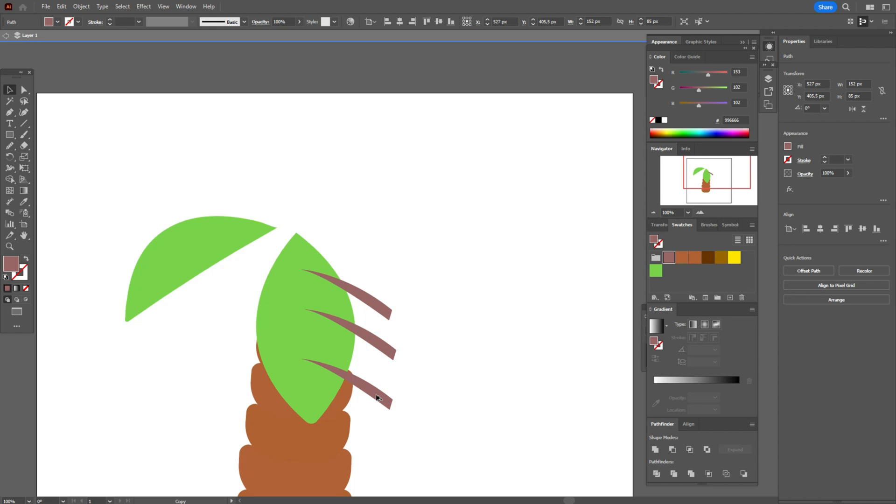
pyautogui.keyDown('shift'); pyautogui.click(380, 347); pyautogui.keyUp('shift')
pyautogui.keyDown('shift'); pyautogui.click(378, 309); pyautogui.keyUp('shift')
pyautogui.click(656, 270)
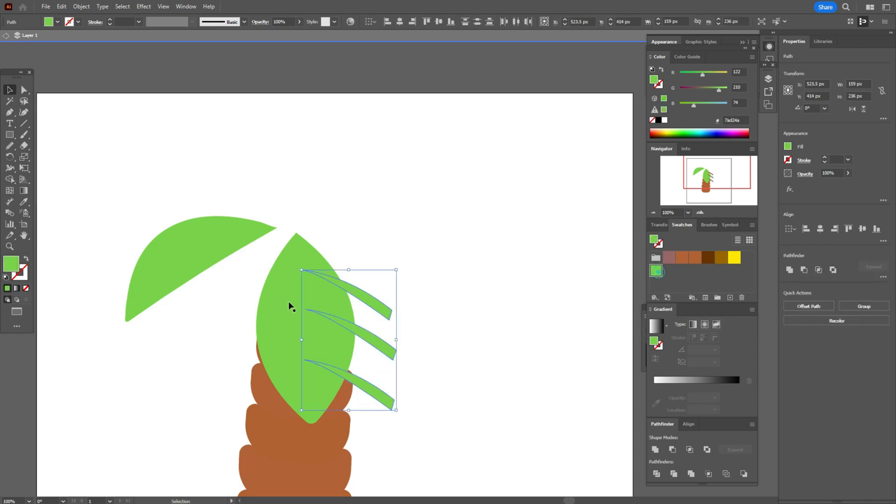
# Step: Subtract the three slivers from the upright leaf with Minus Front and shift the notched leaf slightly downward
pyautogui.keyDown('shift'); pyautogui.click(307, 256); pyautogui.keyUp('shift')
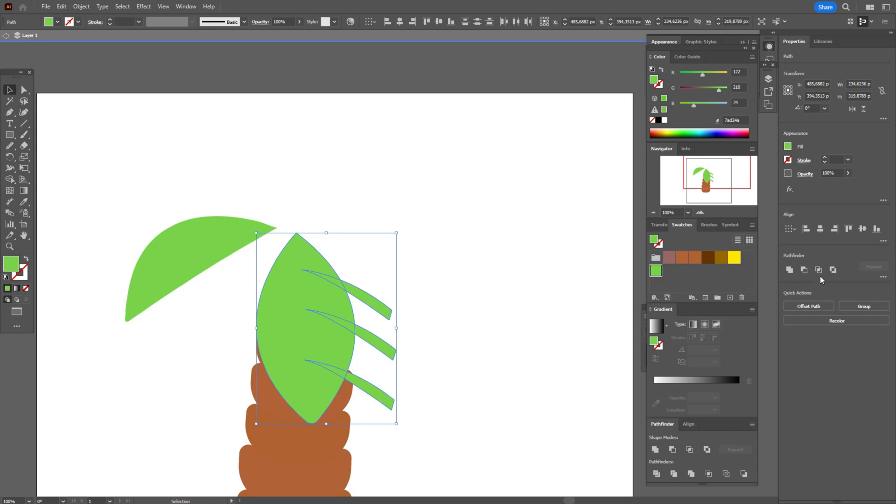
pyautogui.click(808, 272)
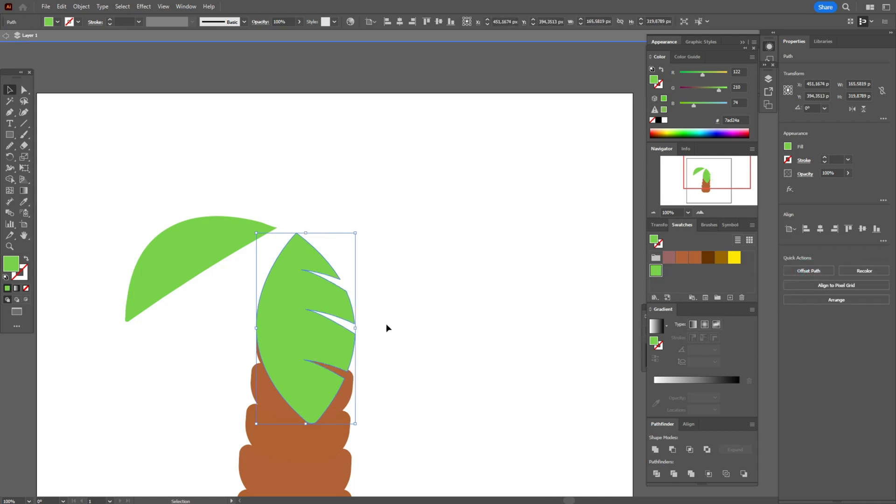
pyautogui.click(386, 324)
pyautogui.moveTo(336, 340); pyautogui.dragTo(339, 345)
pyautogui.click(423, 318)
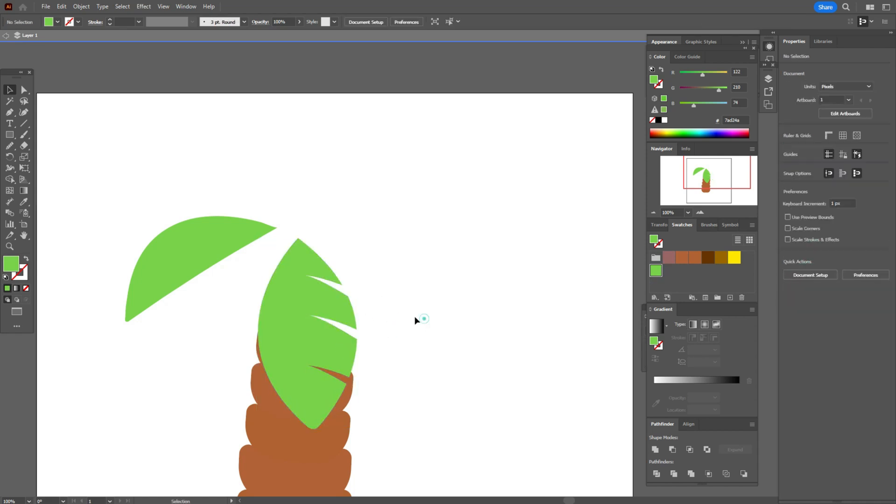
# Step: Resize the left leaf to about 269 × 202 px and bring its inner tip up to the notched leaf's top
pyautogui.click(152, 262)
pyautogui.moveTo(206, 283); pyautogui.dragTo(211, 292)
pyautogui.moveTo(273, 220); pyautogui.dragTo(280, 216)
pyautogui.click(272, 214)
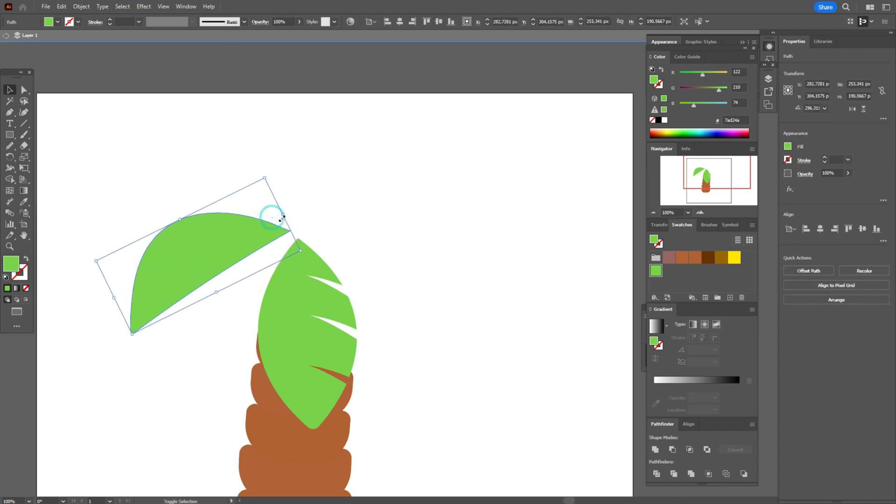
pyautogui.click(254, 241)
pyautogui.click(310, 208)
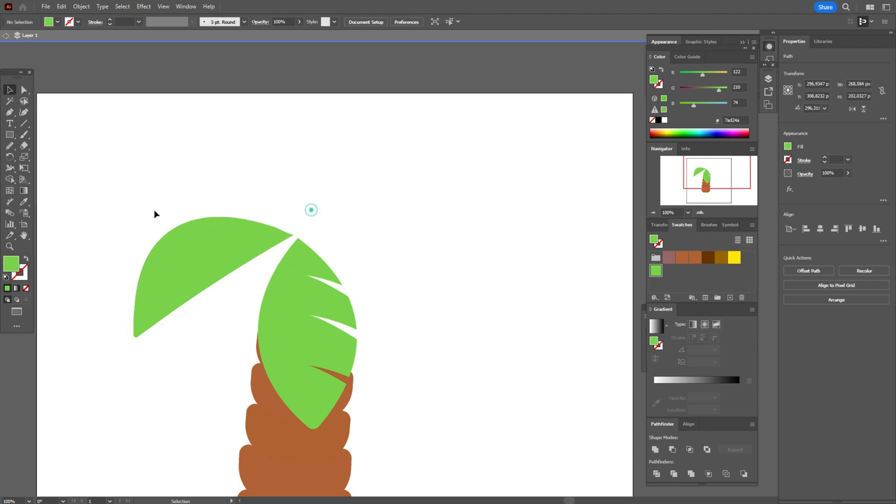
# Step: Draw a thin curved sliver with the Pen tool across the left leaf's lower edge near its inner end
pyautogui.press('p')
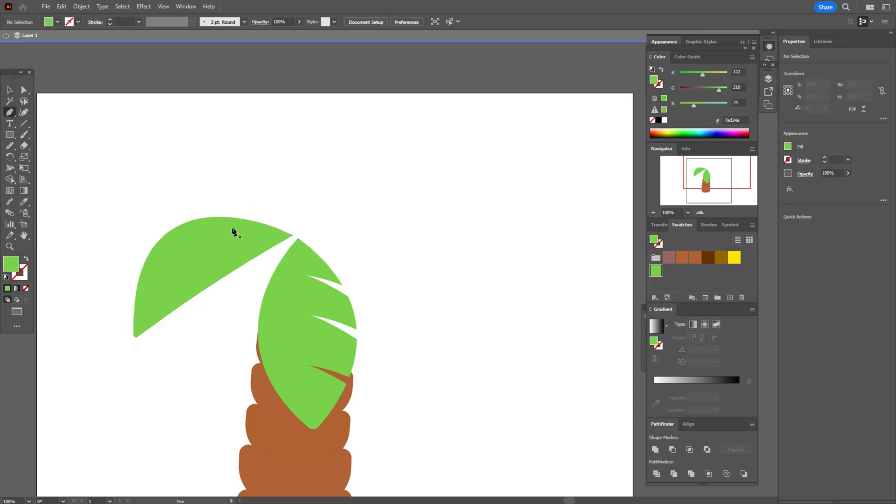
pyautogui.click(228, 230)
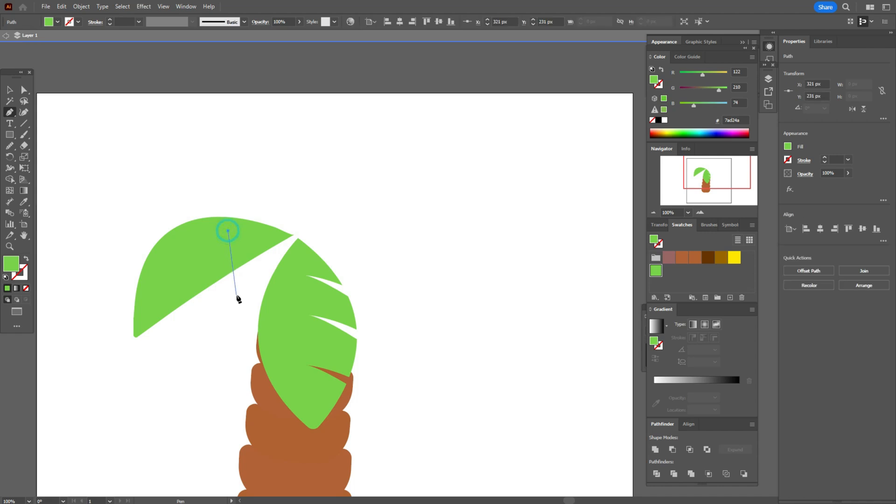
pyautogui.moveTo(241, 290); pyautogui.dragTo(239, 339)
pyautogui.click(241, 290)
pyautogui.click(231, 295)
pyautogui.moveTo(228, 230); pyautogui.dragTo(218, 208)
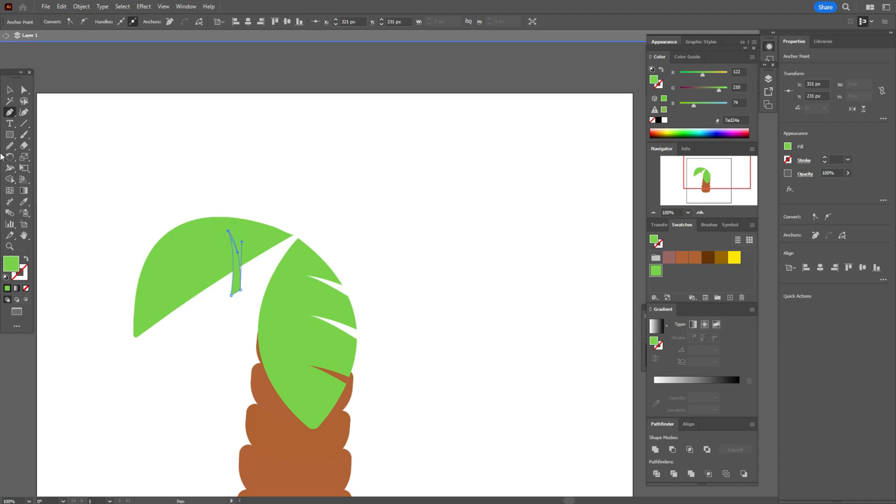
pyautogui.click(9, 89)
pyautogui.click(100, 133)
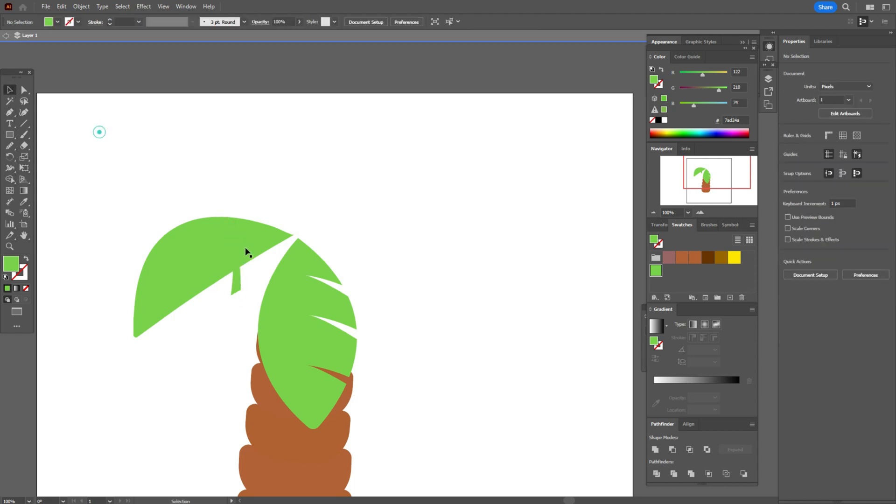
# Step: Fill the new sliver with 996666 and duplicate it twice along the left leaf's lower edge
pyautogui.click(236, 288)
pyautogui.click(669, 257)
pyautogui.click(327, 200)
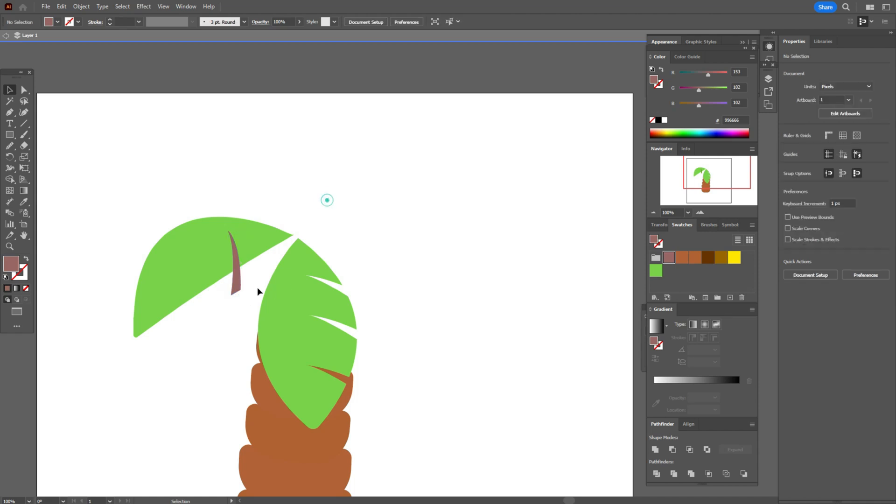
pyautogui.moveTo(240, 284); pyautogui.dragTo(173, 329)
pyautogui.moveTo(246, 267); pyautogui.dragTo(250, 288)
# Step: Fill the left leaf and its slivers with green 7ad24a and subtract the slivers from the leaf with Minus Front
pyautogui.click(656, 272)
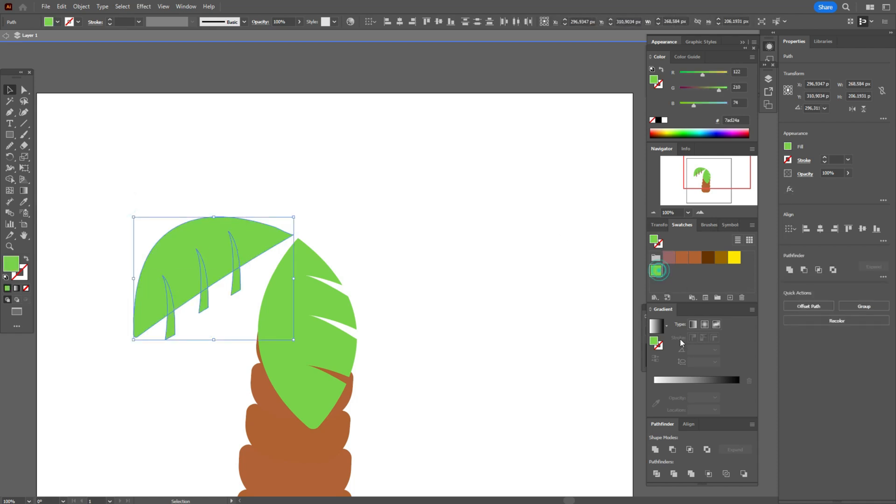
pyautogui.click(803, 270)
pyautogui.click(443, 246)
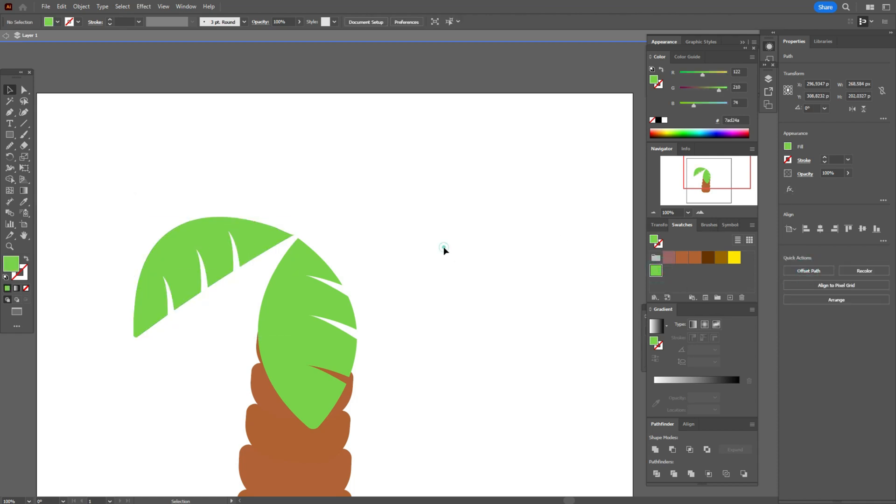
# Step: Duplicate the notched left leaf to the crown's right side and reflect the copy
pyautogui.moveTo(248, 246); pyautogui.dragTo(472, 237)
pyautogui.rightClick(352, 248)
pyautogui.moveTo(444, 425)
pyautogui.click(489, 376)
pyautogui.click(546, 455)
# Step: Place another leaf copy at the crown's upper left, rotate it outward, and fit the leaves around the centre
pyautogui.moveTo(345, 228); pyautogui.dragTo(227, 149)
pyautogui.moveTo(430, 217); pyautogui.dragTo(371, 243)
pyautogui.click(243, 163)
pyautogui.moveTo(279, 193); pyautogui.dragTo(252, 258)
pyautogui.click(160, 329)
pyautogui.moveTo(310, 280); pyautogui.dragTo(308, 265)
pyautogui.moveTo(266, 245); pyautogui.dragTo(278, 258)
pyautogui.click(386, 238)
pyautogui.moveTo(460, 282); pyautogui.dragTo(463, 285)
pyautogui.moveTo(374, 247); pyautogui.dragTo(369, 252)
# Step: Duplicate the upper-left leaf, reflect the copy, and place it at the crown's upper right
pyautogui.moveTo(269, 211); pyautogui.dragTo(386, 175)
pyautogui.rightClick(387, 176)
pyautogui.moveTo(472, 426)
pyautogui.click(532, 372)
pyautogui.click(596, 455)
pyautogui.moveTo(288, 164); pyautogui.dragTo(357, 214)
# Step: Duplicate the notched front leaf, reflect the copy so its tip points up, and place it on top of the crown
pyautogui.keyDown('alt'); pyautogui.moveTo(338, 312); pyautogui.dragTo(408, 308); pyautogui.keyUp('alt')
pyautogui.rightClick(501, 301)
pyautogui.moveTo(551, 423)
pyautogui.click(628, 375)
pyautogui.click(596, 455)
pyautogui.moveTo(464, 341); pyautogui.dragTo(261, 168)
# Step: Fine-tune the position of the upper leaves and rotate the upper-right leaf slightly clockwise
pyautogui.scroll(3, 504, 296)
pyautogui.moveTo(339, 207); pyautogui.dragTo(337, 202)
pyautogui.moveTo(383, 252); pyautogui.dragTo(392, 254)
pyautogui.moveTo(206, 257); pyautogui.dragTo(204, 260)
pyautogui.click(364, 262)
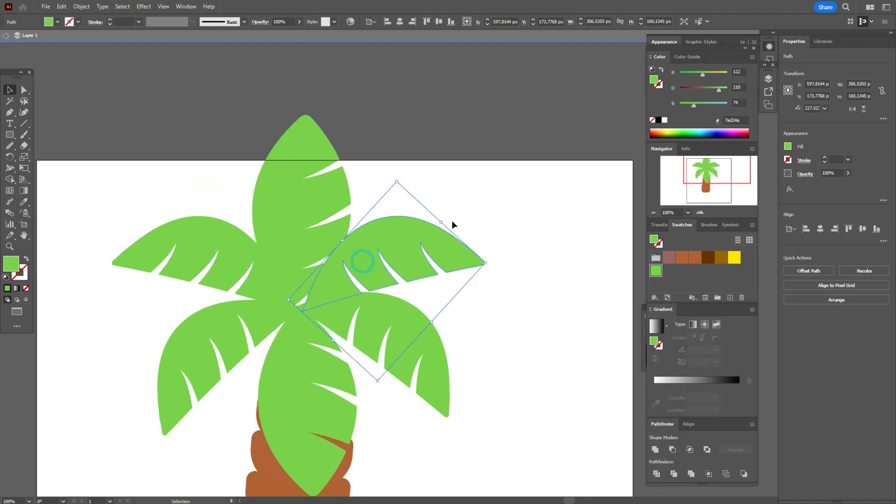
pyautogui.moveTo(452, 222); pyautogui.dragTo(456, 226)
# Step: Tilt the top leaf slightly left and rotate the upper-left leaf so its outer tip sits lower
pyautogui.click(306, 196)
pyautogui.moveTo(356, 213); pyautogui.dragTo(355, 207)
pyautogui.moveTo(330, 214); pyautogui.dragTo(329, 218)
pyautogui.click(273, 285)
pyautogui.moveTo(312, 301); pyautogui.dragTo(314, 271)
pyautogui.moveTo(261, 271); pyautogui.dragTo(256, 287)
pyautogui.click(402, 252)
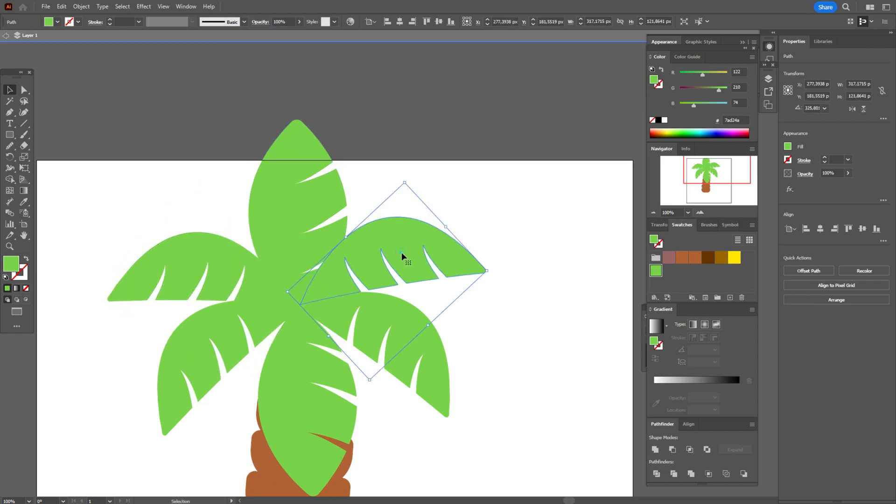
pyautogui.click(509, 258)
# Step: Select all the leaves, lower the crown over the trunk's top, and rotate it slightly counter-clockwise
pyautogui.scroll(-2, 531, 290)
pyautogui.scroll(-1, 531, 289)
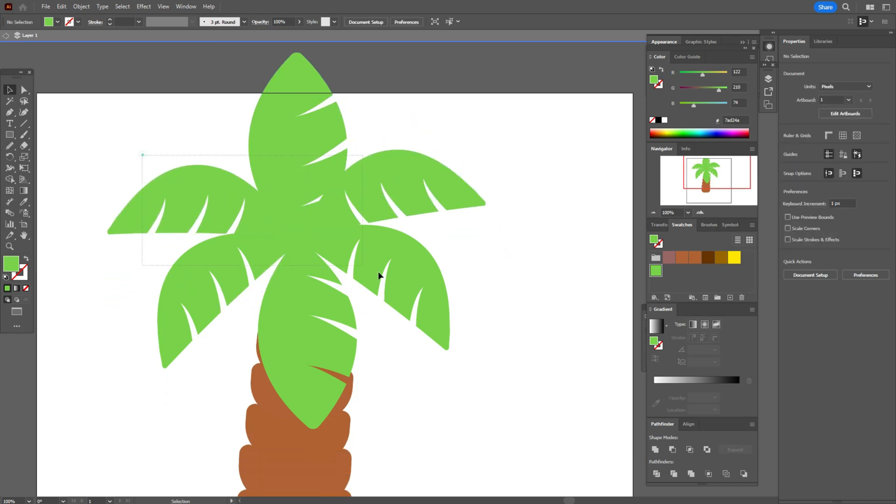
pyautogui.moveTo(379, 276); pyautogui.dragTo(381, 278)
pyautogui.scroll(-3, 414, 294)
pyautogui.moveTo(369, 142); pyautogui.dragTo(373, 198)
pyautogui.moveTo(497, 219); pyautogui.dragTo(507, 175)
pyautogui.moveTo(364, 205); pyautogui.dragTo(362, 210)
pyautogui.click(494, 227)
pyautogui.scroll(1, 584, 252)
pyautogui.scroll(-1, 583, 252)
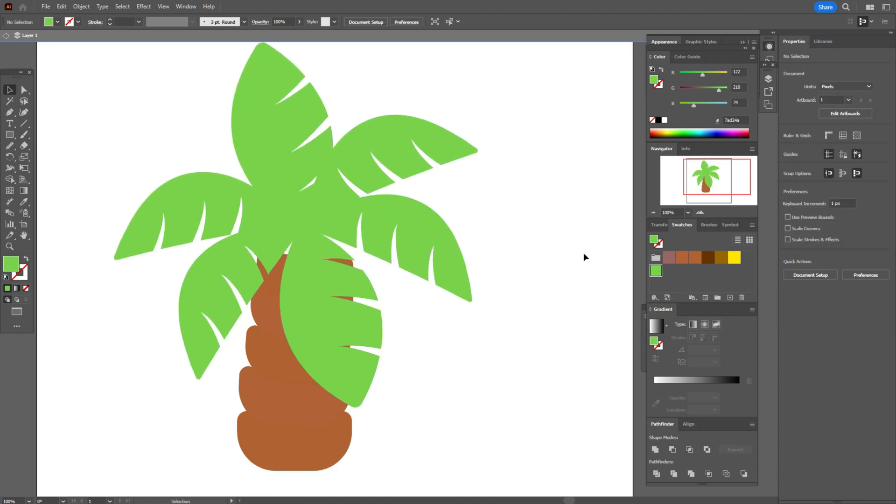
# Step: Draw three 99 px circles as coconuts at the crown's center, filled mauve 996666, brown 996600 and dark brown R=102 G=51 B=0
pyautogui.click(668, 257)
pyautogui.moveTo(9, 134); pyautogui.dragTo(49, 155)
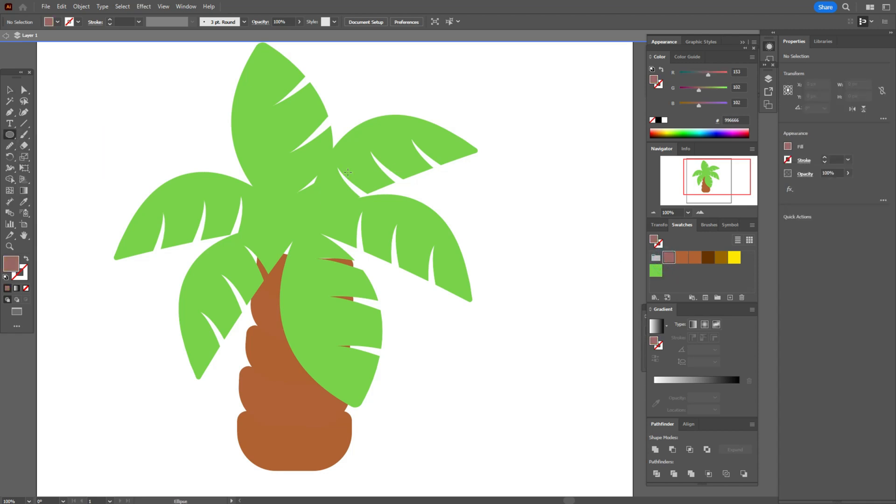
pyautogui.moveTo(281, 184); pyautogui.dragTo(285, 243)
pyautogui.press('v')
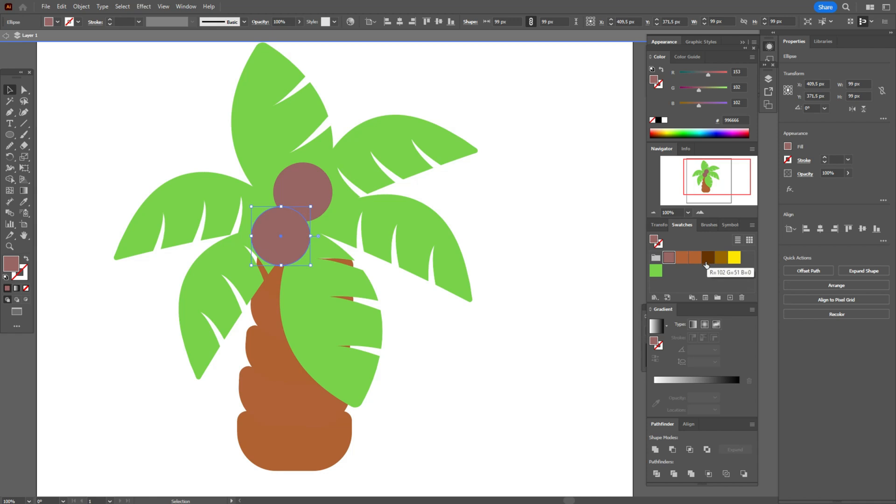
pyautogui.click(720, 260)
pyautogui.keyDown('alt'); pyautogui.moveTo(265, 252); pyautogui.dragTo(310, 246); pyautogui.keyUp('alt')
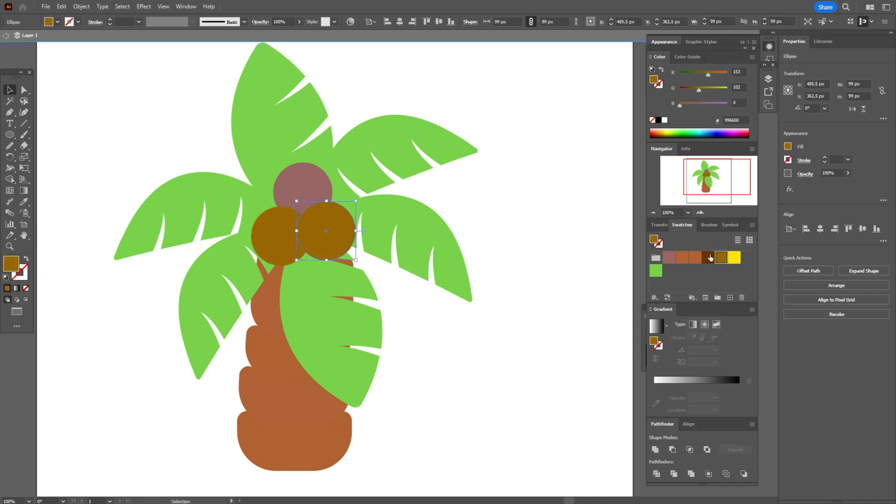
pyautogui.click(709, 258)
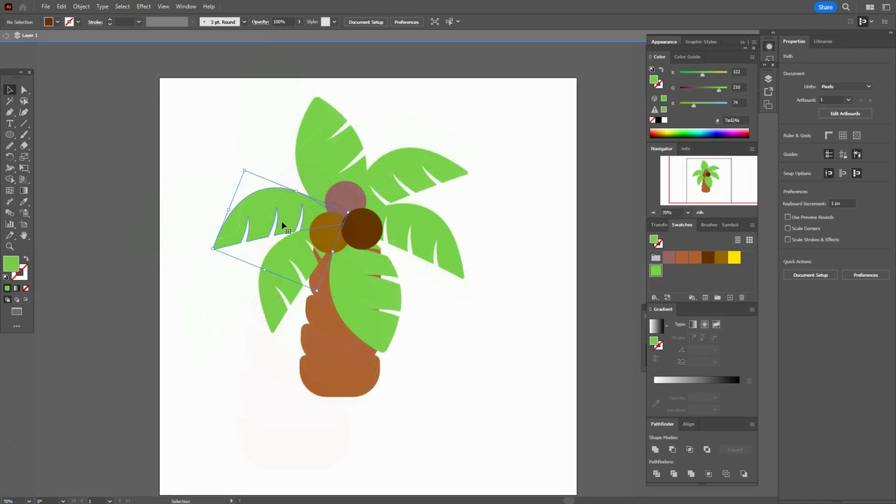
# Step: Rotate the two left leaves clockwise so their outer tips sit higher, and nudge them back into place in the crown
pyautogui.click(273, 222)
pyautogui.moveTo(353, 211); pyautogui.dragTo(356, 227)
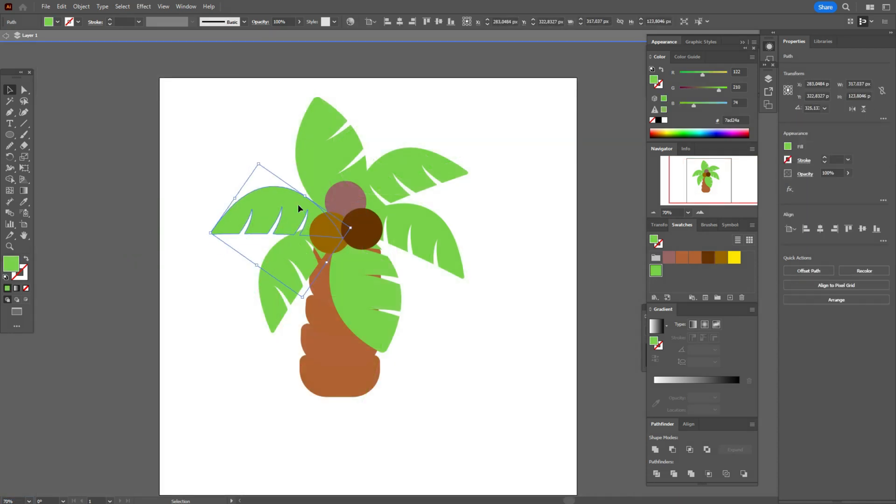
pyautogui.moveTo(303, 212); pyautogui.dragTo(298, 203)
pyautogui.click(291, 272)
pyautogui.click(291, 272)
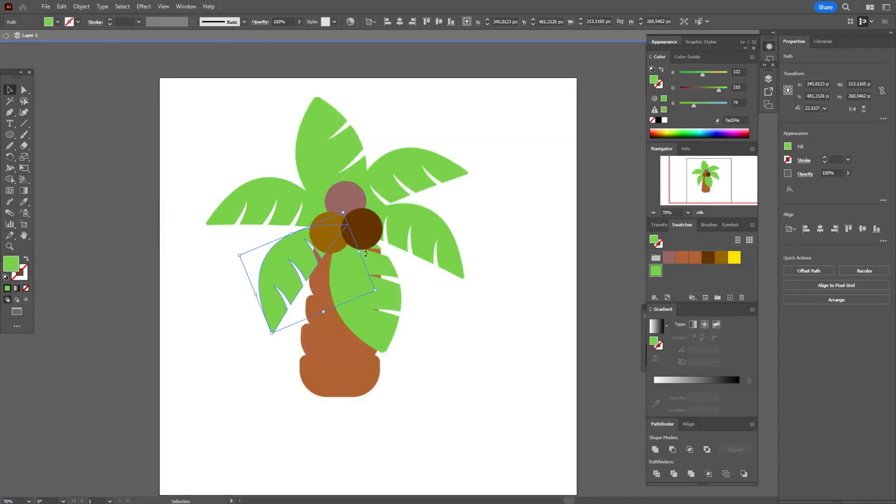
pyautogui.moveTo(365, 254); pyautogui.dragTo(374, 274)
pyautogui.moveTo(288, 251); pyautogui.dragTo(290, 251)
pyautogui.moveTo(365, 290); pyautogui.dragTo(360, 289)
pyautogui.moveTo(426, 229); pyautogui.dragTo(425, 231)
# Step: Select the whole palm tree and move it slightly right and down on the artboard
pyautogui.moveTo(234, 115); pyautogui.dragTo(412, 299)
pyautogui.moveTo(411, 227); pyautogui.dragTo(420, 248)
pyautogui.hotkey('ctrl', 'z')
pyautogui.moveTo(237, 144); pyautogui.dragTo(441, 368)
pyautogui.moveTo(426, 232)
pyautogui.mouseDown()
pyautogui.moveTo(441, 250)
pyautogui.moveTo(431, 248)
pyautogui.mouseUp()
pyautogui.click(497, 337)
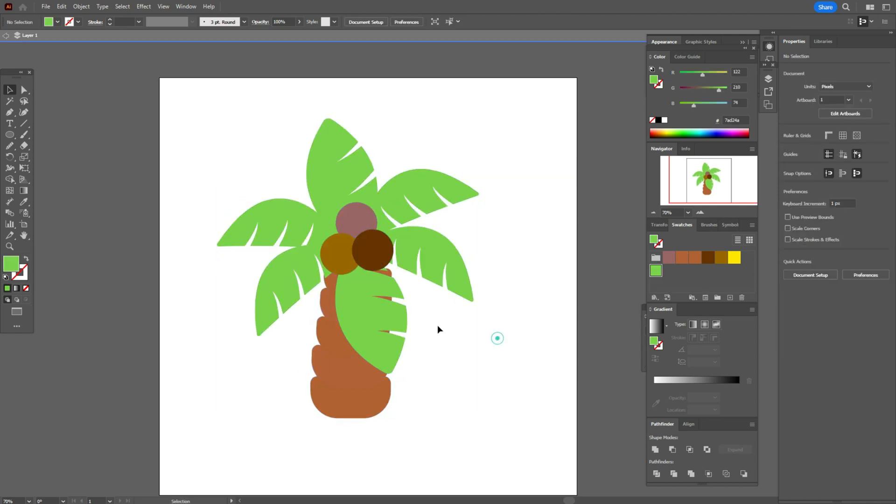
# Step: Select all five brown trunk segments and group them
pyautogui.click(326, 285)
pyautogui.keyDown('shift'); pyautogui.click(327, 304); pyautogui.keyUp('shift')
pyautogui.keyDown('shift'); pyautogui.click(330, 332); pyautogui.keyUp('shift')
pyautogui.keyDown('shift'); pyautogui.click(327, 357); pyautogui.keyUp('shift')
pyautogui.keyDown('shift'); pyautogui.click(332, 393); pyautogui.keyUp('shift')
pyautogui.press('a')
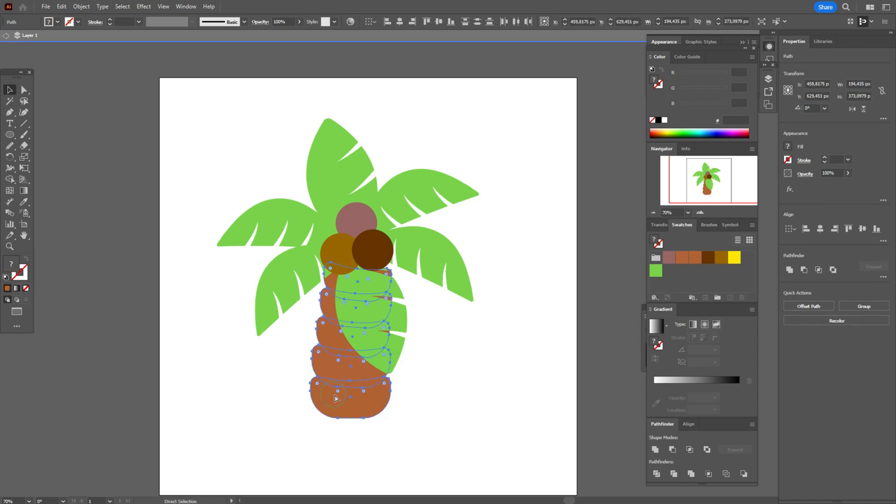
pyautogui.press('v')
pyautogui.hotkey('ctrl', 'g')
pyautogui.click(447, 389)
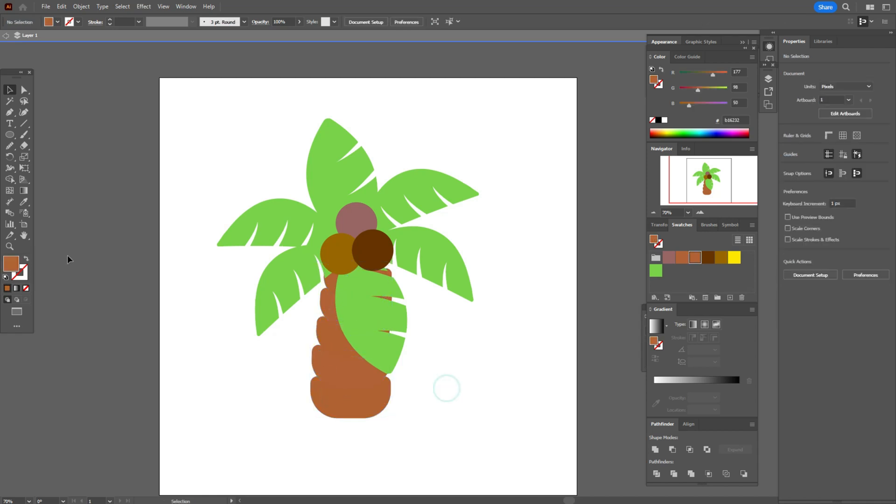
# Step: Bring up the 3D and Materials settings and apply the 3D Inflate effect to the trunk group
pyautogui.click(25, 235)
pyautogui.moveTo(318, 267); pyautogui.dragTo(220, 245)
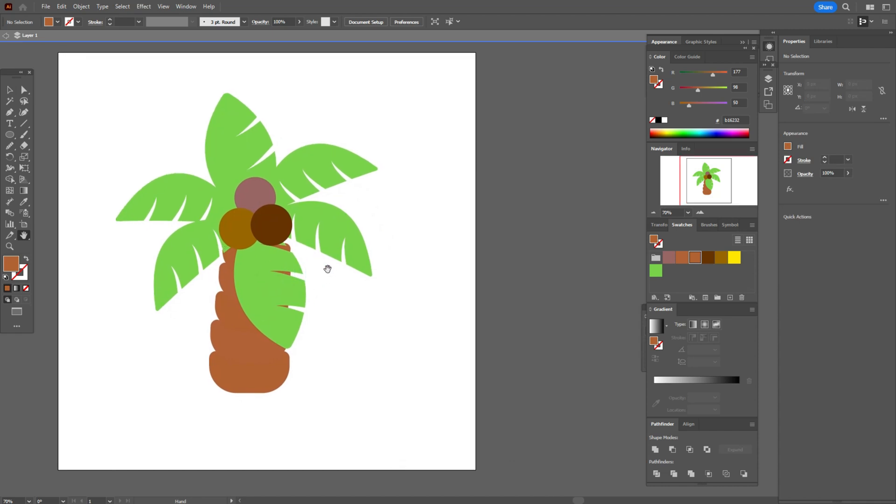
pyautogui.click(184, 7)
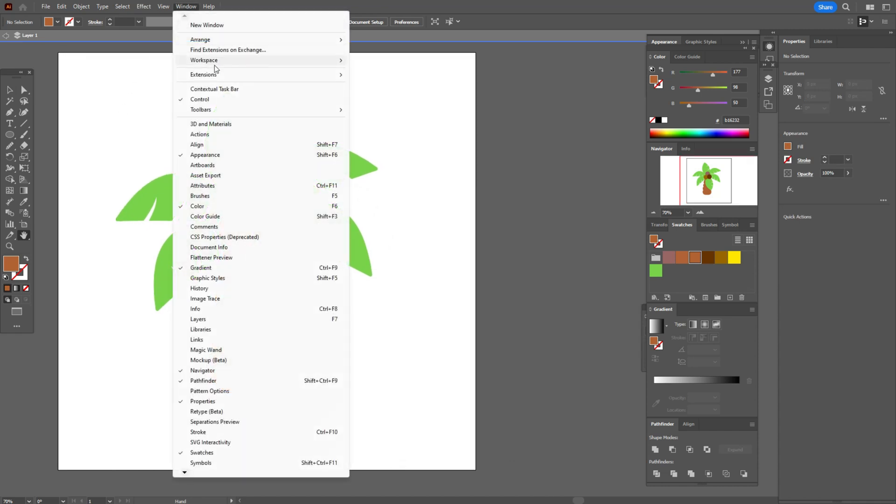
pyautogui.click(223, 124)
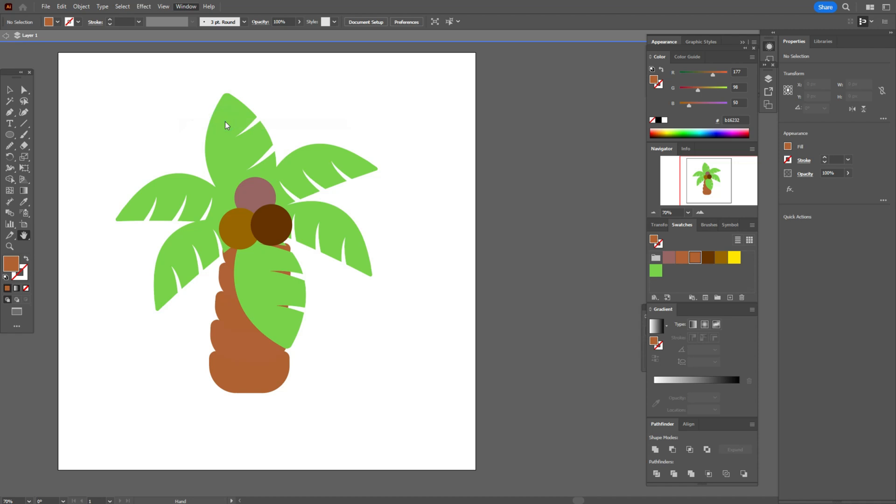
pyautogui.press('v')
pyautogui.doubleClick(436, 126)
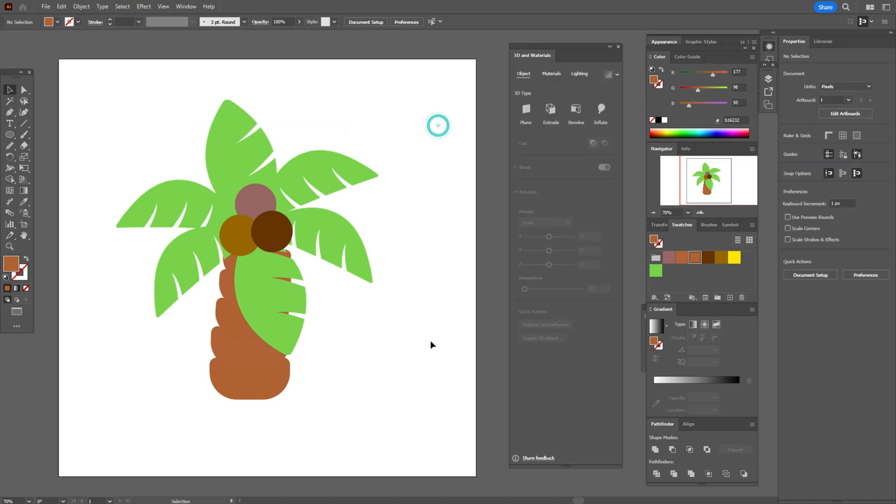
pyautogui.click(256, 364)
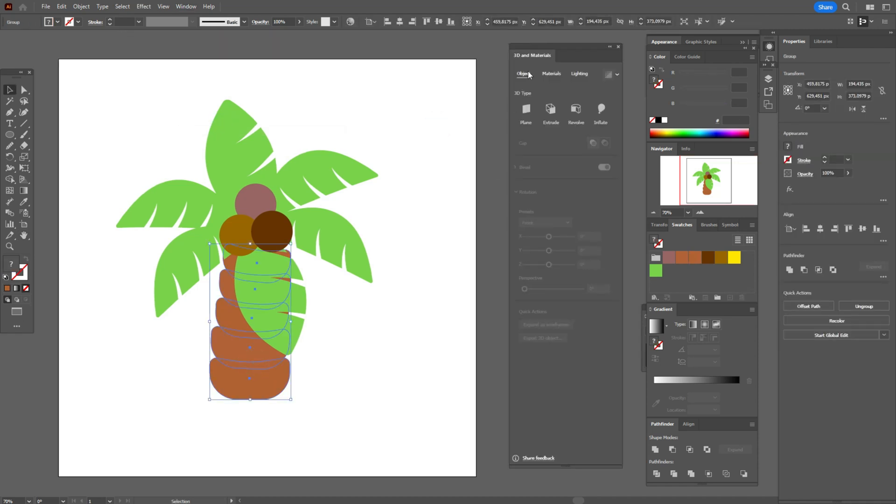
pyautogui.click(600, 110)
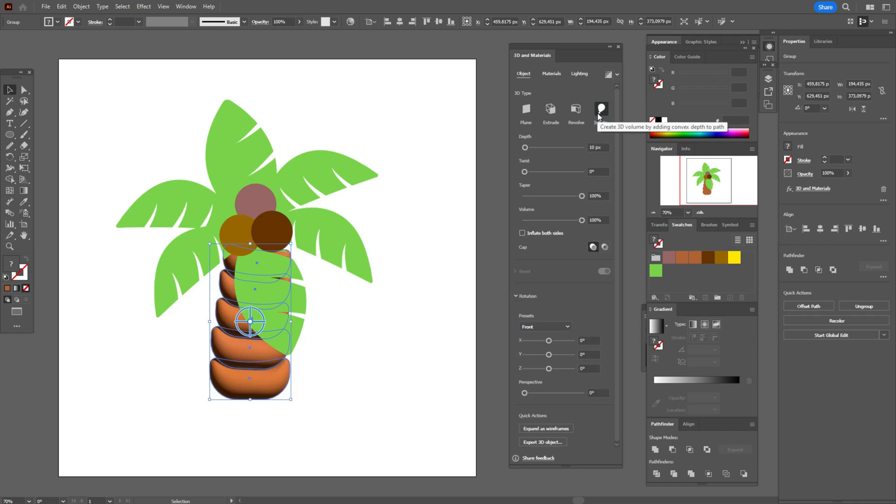
# Step: Render the inflated trunk and set its material's metallic value to 0.41
pyautogui.click(608, 75)
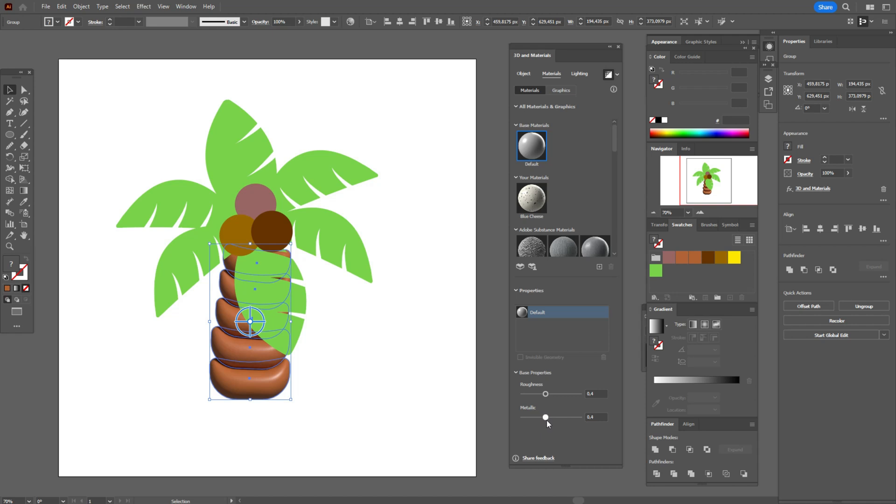
pyautogui.moveTo(548, 420); pyautogui.dragTo(546, 420)
pyautogui.click(427, 355)
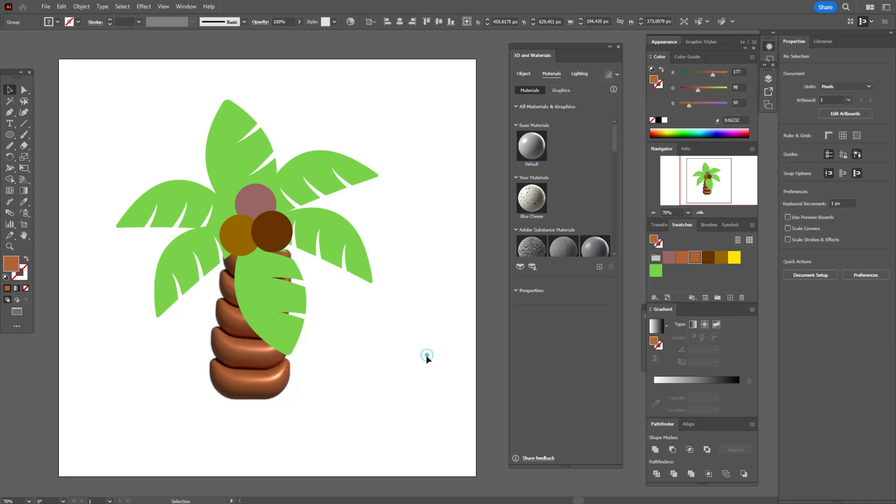
pyautogui.click(250, 363)
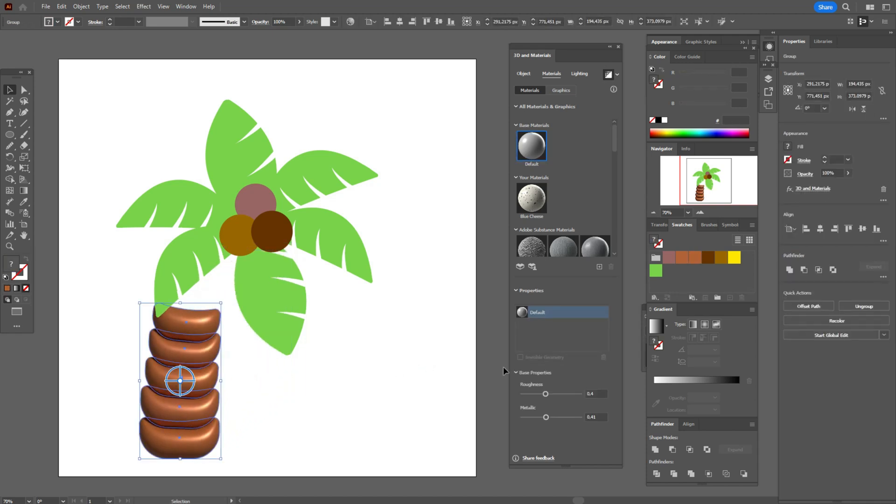
pyautogui.press('a')
pyautogui.hotkey('ctrl', 'z')
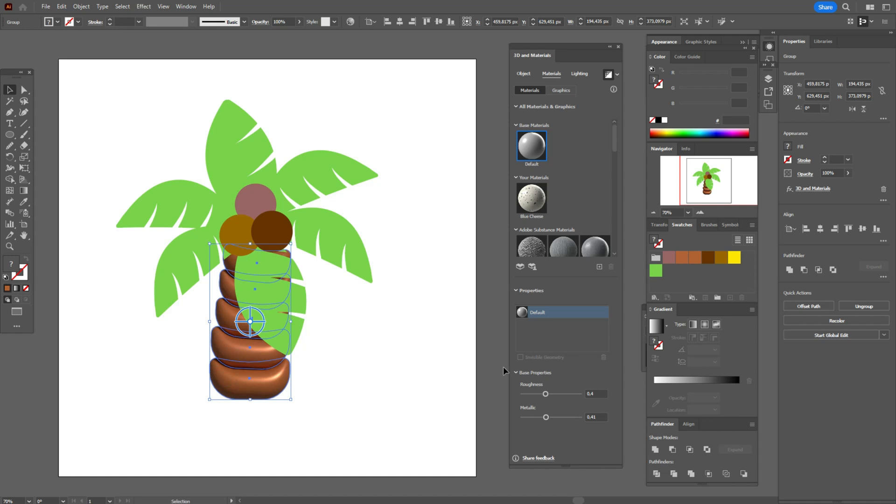
pyautogui.click(466, 339)
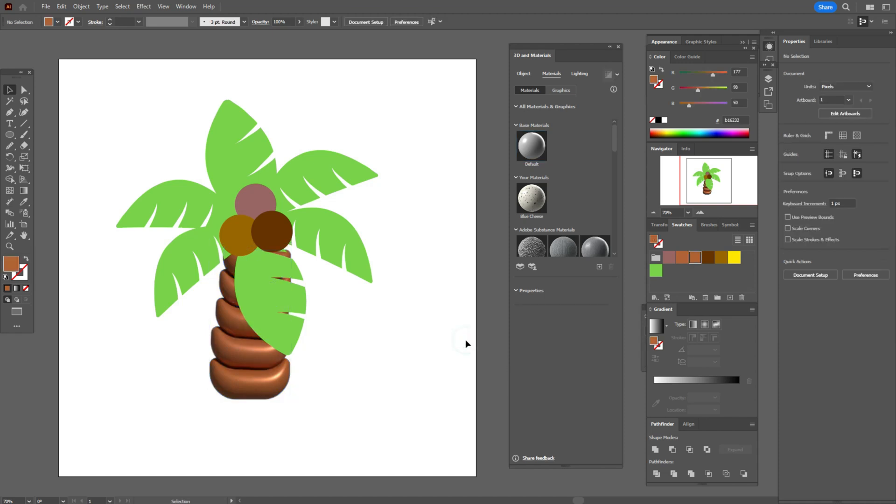
# Step: Change the trunk's 3D light color to the warm yellow fcd806
pyautogui.click(284, 386)
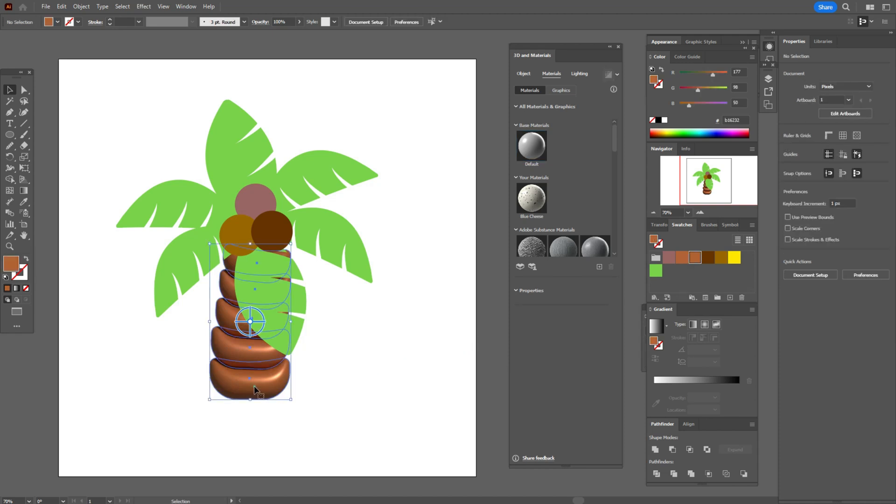
pyautogui.click(579, 73)
pyautogui.click(597, 287)
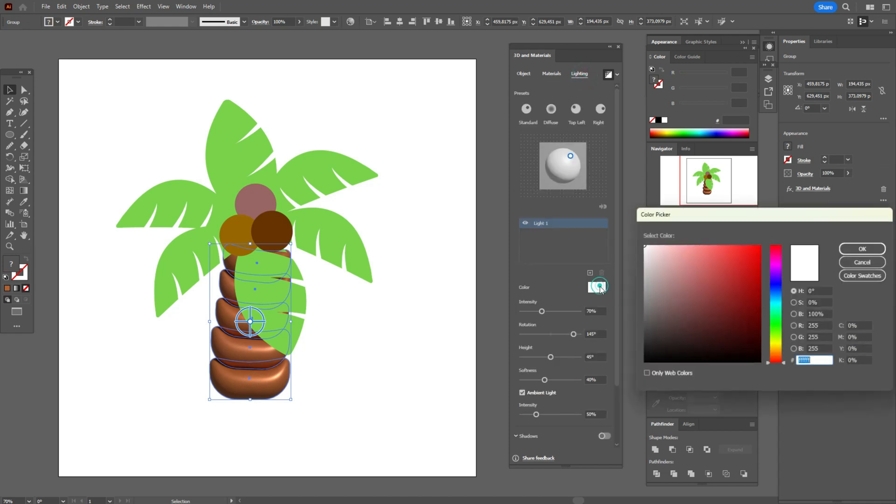
pyautogui.moveTo(786, 367); pyautogui.dragTo(785, 348)
pyautogui.click(759, 246)
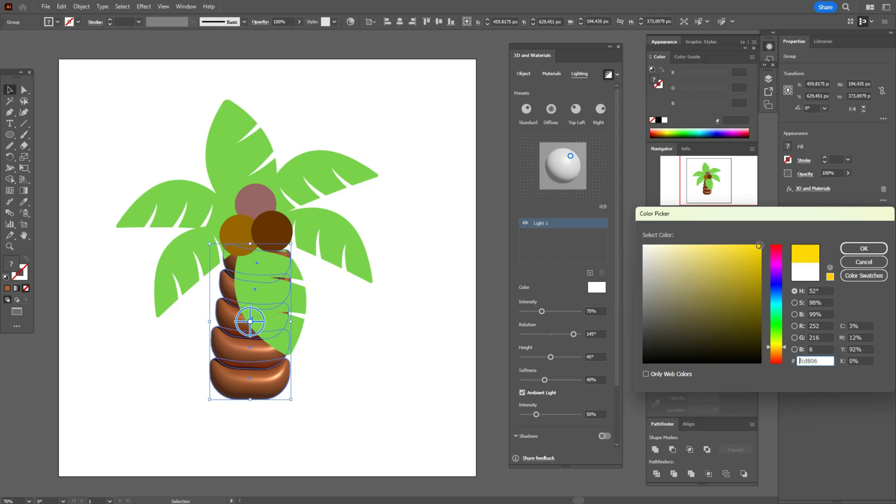
pyautogui.moveTo(818, 360); pyautogui.dragTo(785, 361)
pyautogui.click(864, 249)
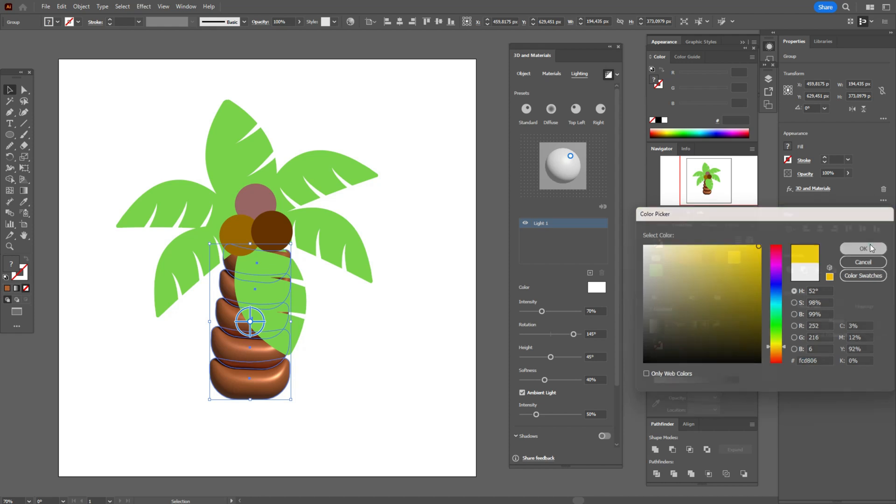
pyautogui.click(363, 370)
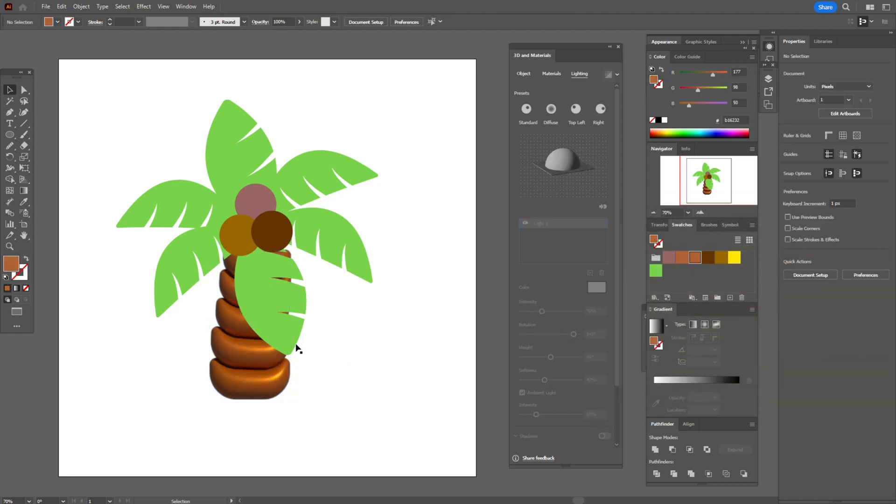
# Step: Apply the 3D Inflate effect to the front leaf hanging over the trunk and render it
pyautogui.click(277, 316)
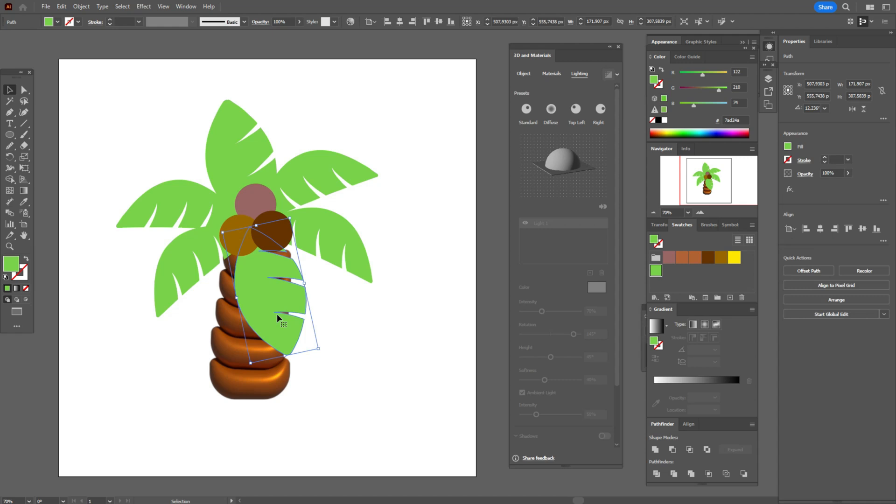
pyautogui.click(522, 76)
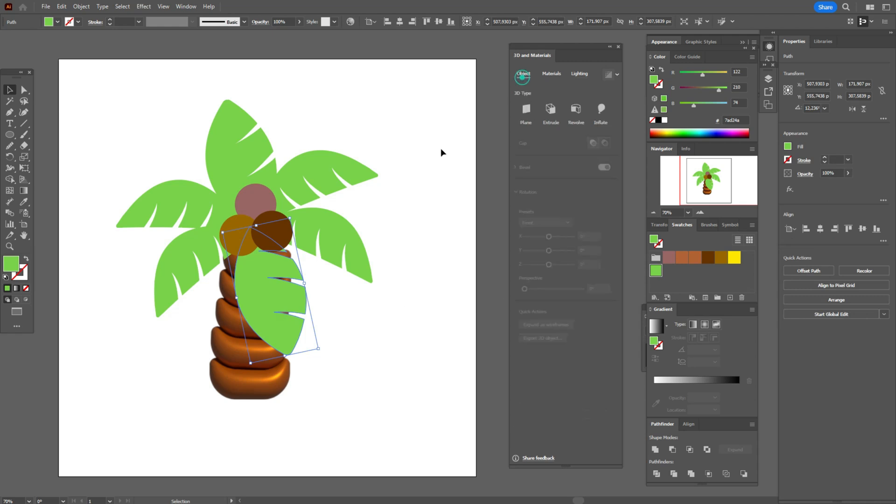
pyautogui.click(440, 148)
pyautogui.click(279, 308)
pyautogui.click(605, 109)
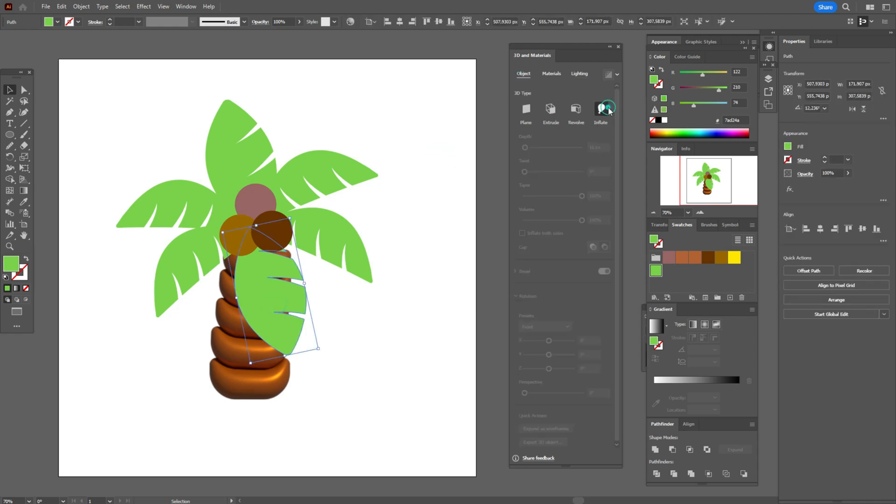
pyautogui.click(608, 75)
# Step: Turn the front leaf in 3D, starting from the Off-Axis Front preset, and enable inflation on both sides
pyautogui.click(546, 327)
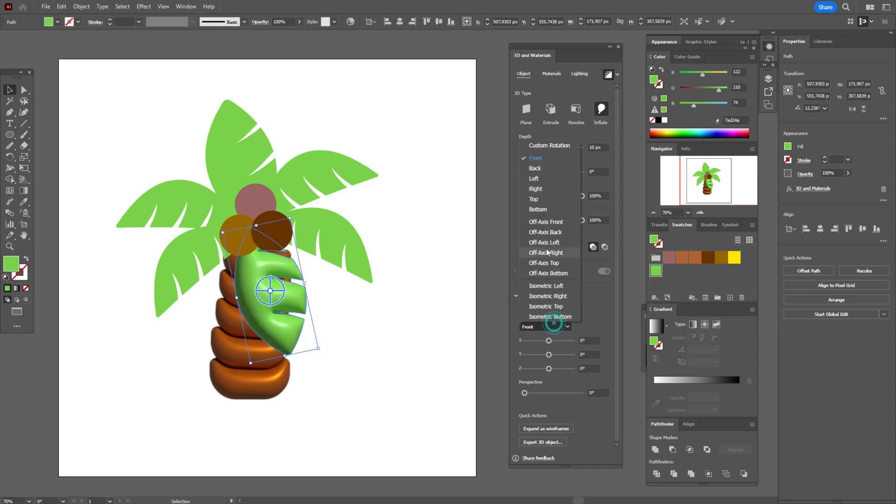
pyautogui.click(557, 222)
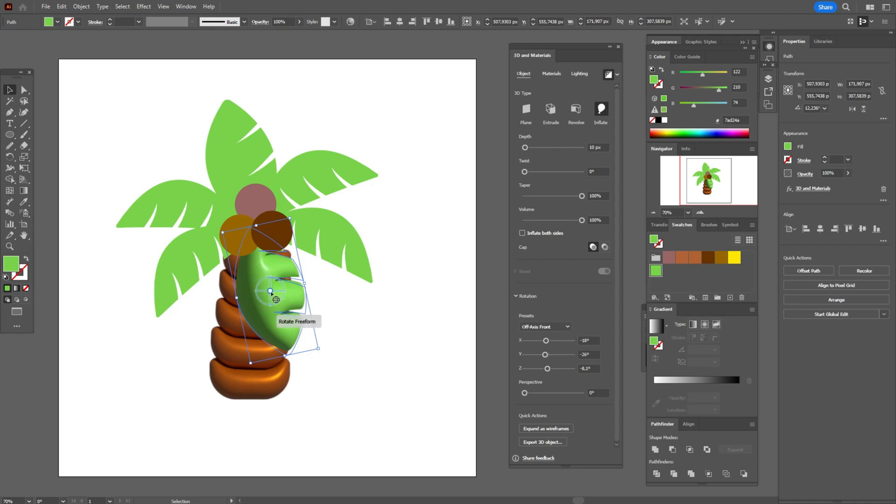
pyautogui.moveTo(271, 291); pyautogui.dragTo(275, 286)
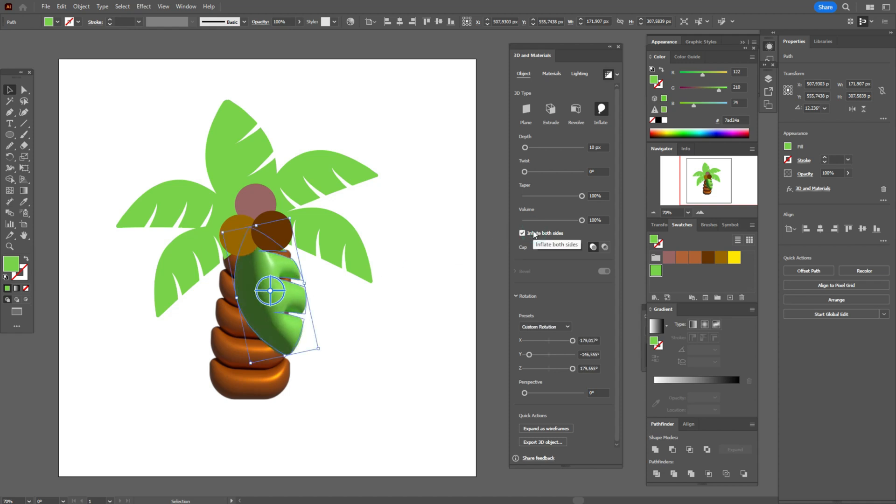
pyautogui.moveTo(278, 295); pyautogui.dragTo(284, 298)
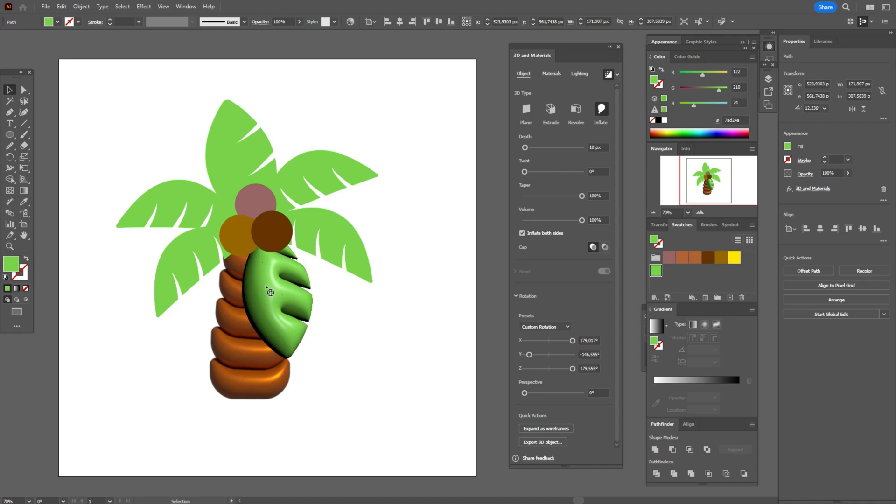
# Step: Adjust the front leaf's 3D rotation to about X 13°, Y -11°, Z 9°, and rotate its shape counter-clockwise so the tip swings right
pyautogui.moveTo(265, 286); pyautogui.dragTo(293, 305)
pyautogui.moveTo(312, 346); pyautogui.dragTo(343, 335)
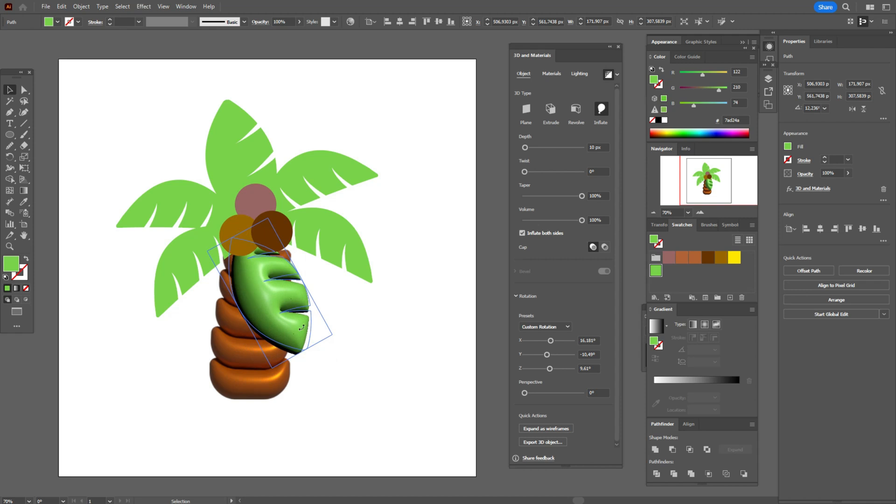
pyautogui.moveTo(271, 294); pyautogui.dragTo(307, 293)
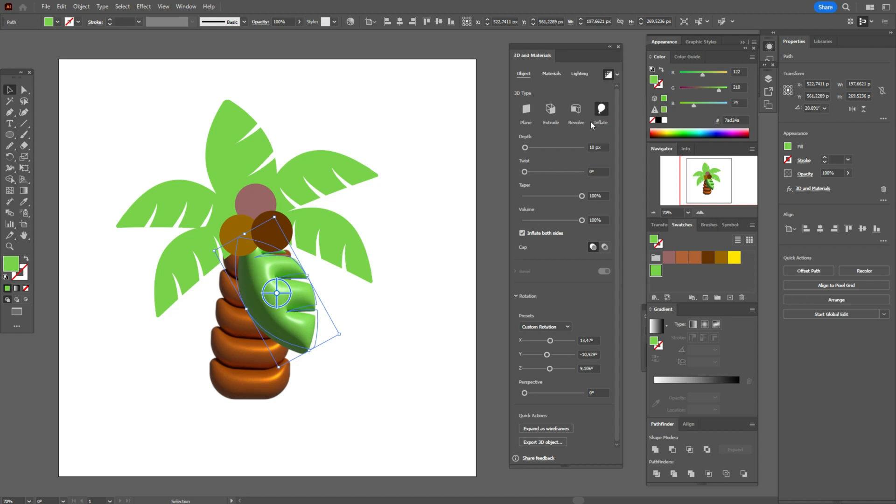
# Step: Set the front leaf's material roughness to about 0.53 and its metallic value to about 0.44
pyautogui.click(559, 77)
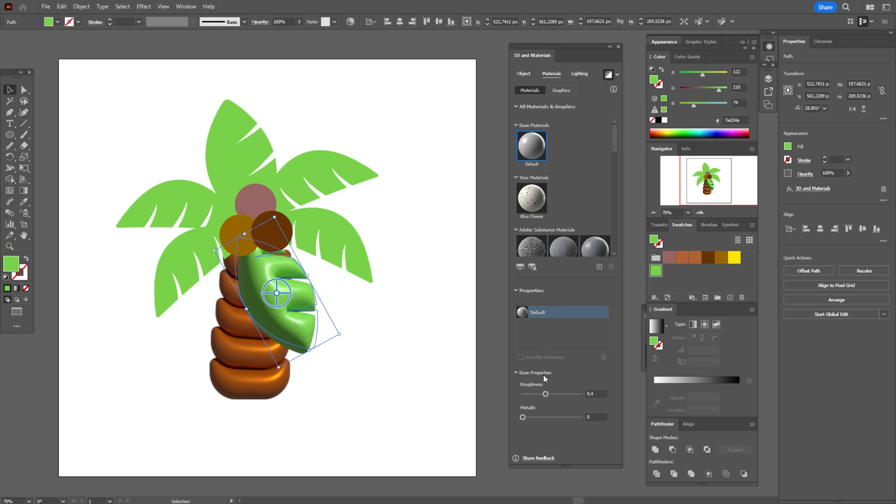
pyautogui.moveTo(546, 393)
pyautogui.mouseDown()
pyautogui.moveTo(531, 417)
pyautogui.moveTo(541, 416)
pyautogui.moveTo(547, 398)
pyautogui.mouseUp()
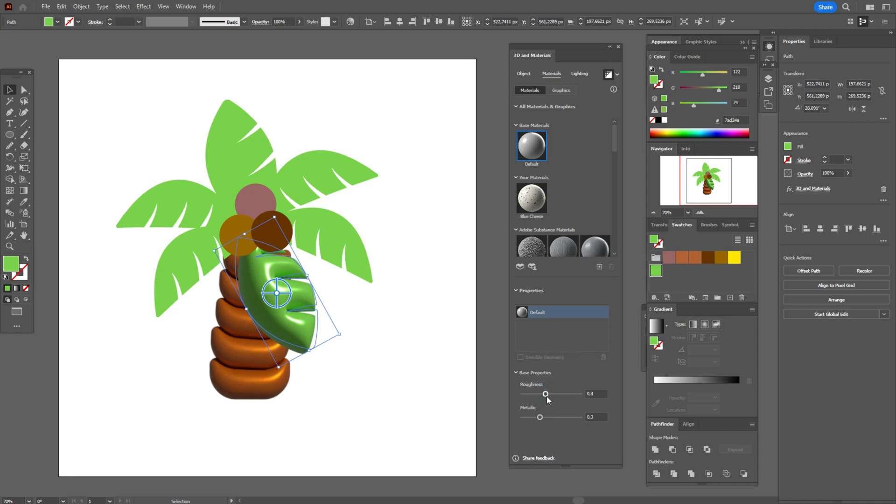
pyautogui.moveTo(545, 394); pyautogui.dragTo(548, 418)
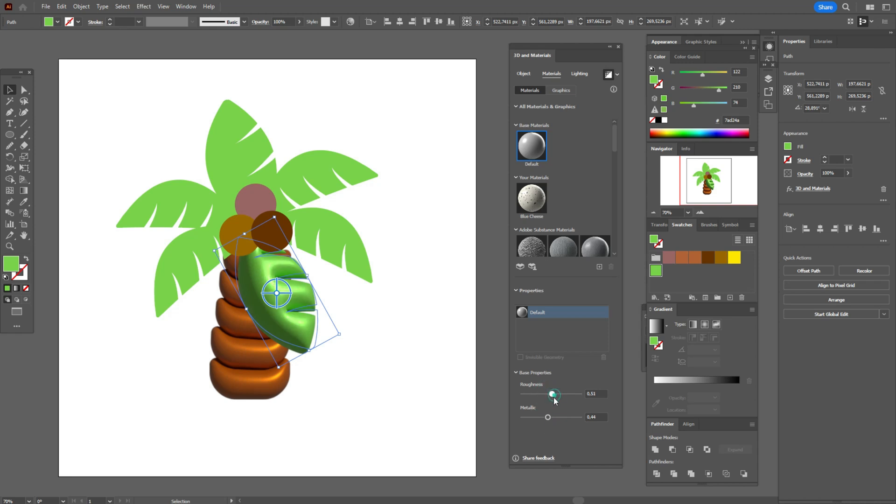
pyautogui.moveTo(551, 396); pyautogui.dragTo(555, 399)
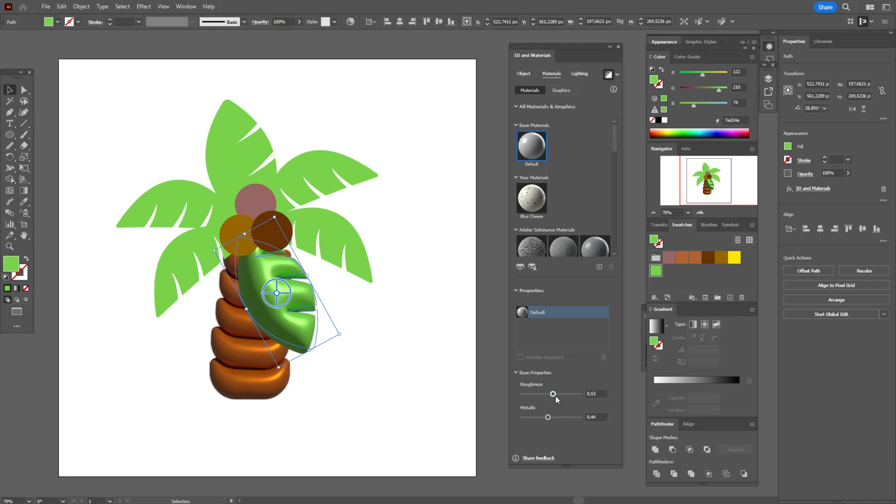
pyautogui.click(444, 391)
pyautogui.click(281, 309)
# Step: Change the front leaf's 3D light color to the yellow fcd806
pyautogui.click(580, 73)
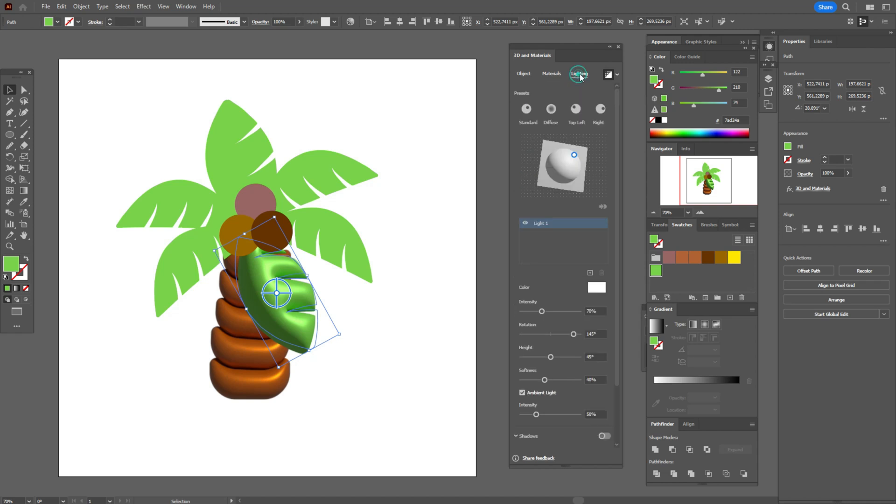
pyautogui.click(596, 289)
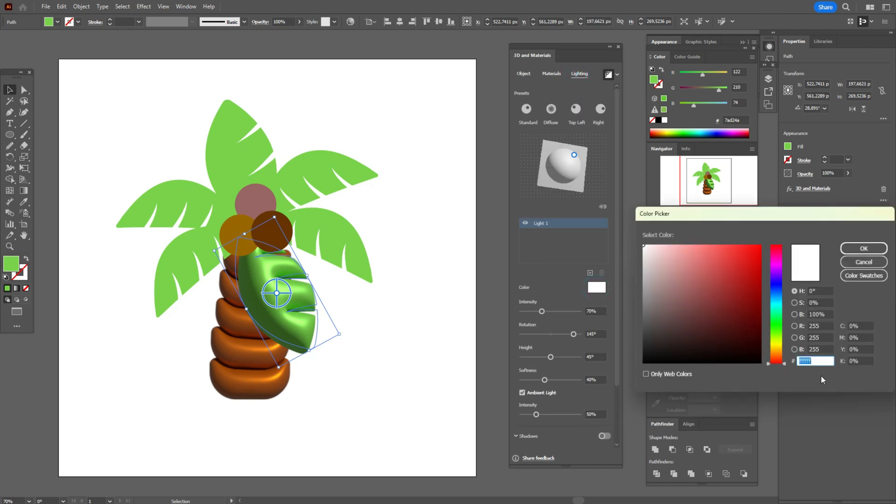
pyautogui.write('ffd500')
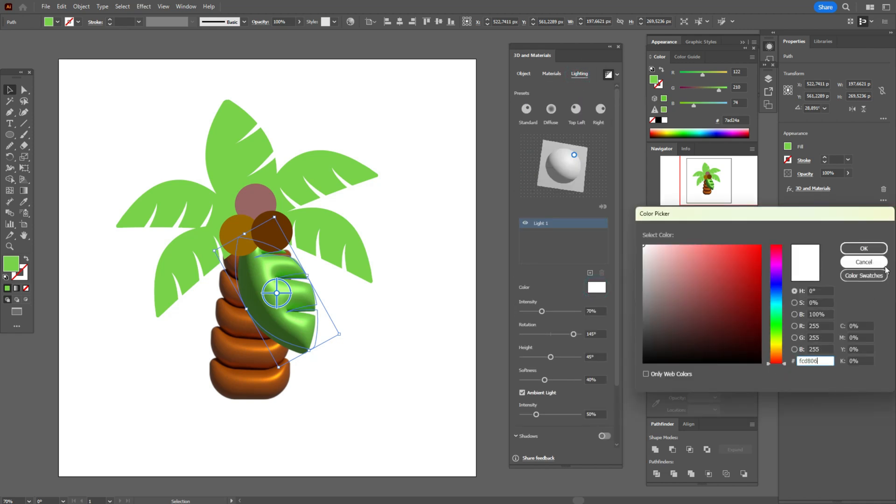
pyautogui.click(873, 251)
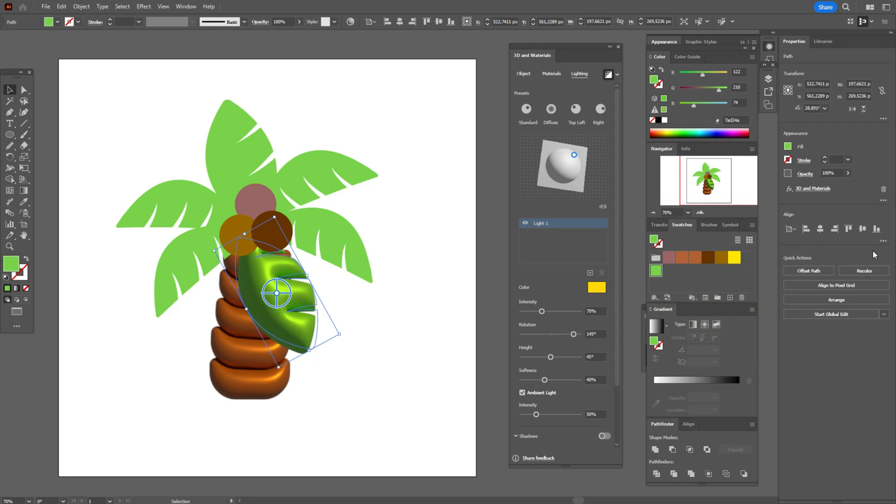
pyautogui.click(441, 315)
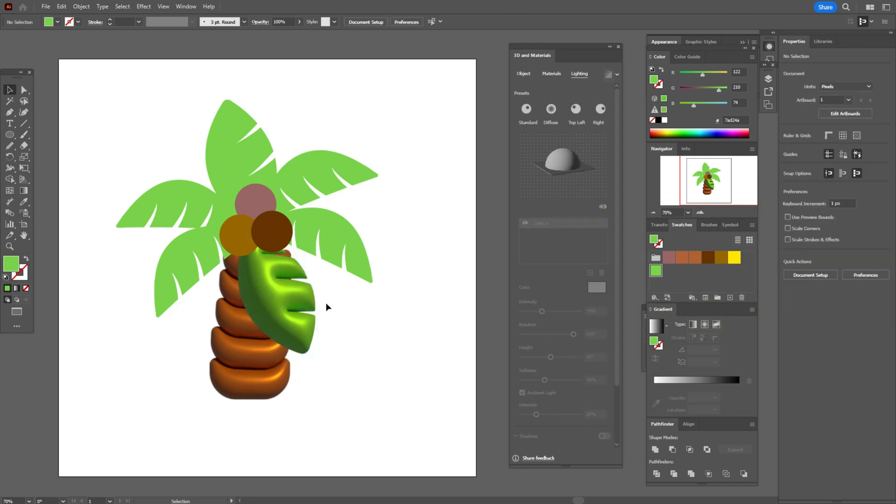
pyautogui.click(309, 298)
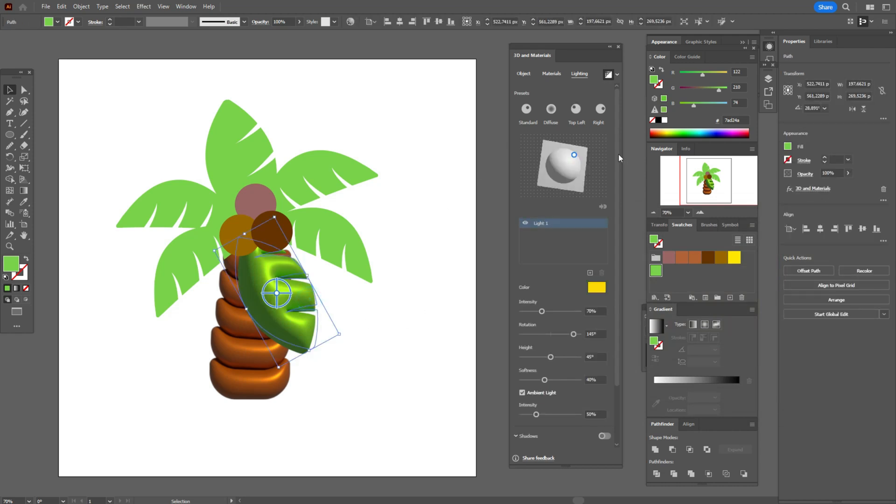
# Step: Set the front leaf's light intensity to about 106%, its softness to 60% and the ambient light intensity to about 117%
pyautogui.moveTo(541, 311); pyautogui.dragTo(553, 313)
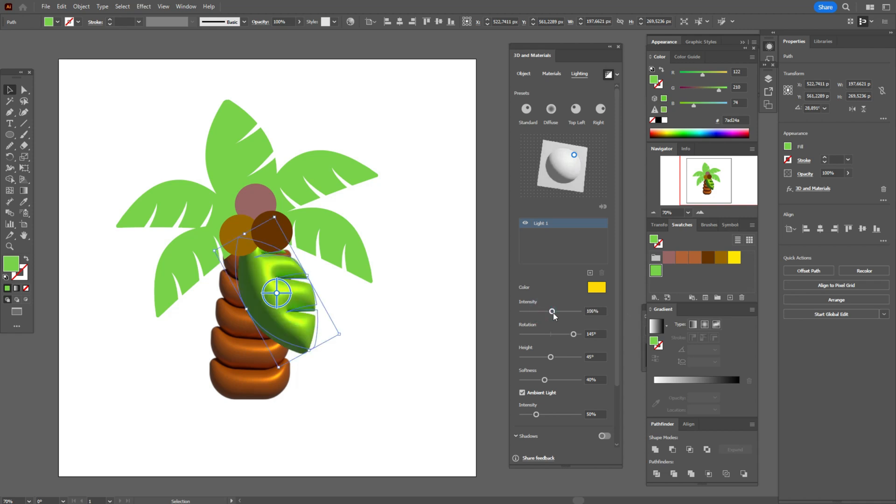
pyautogui.moveTo(552, 380); pyautogui.dragTo(556, 380)
pyautogui.moveTo(537, 415); pyautogui.dragTo(555, 415)
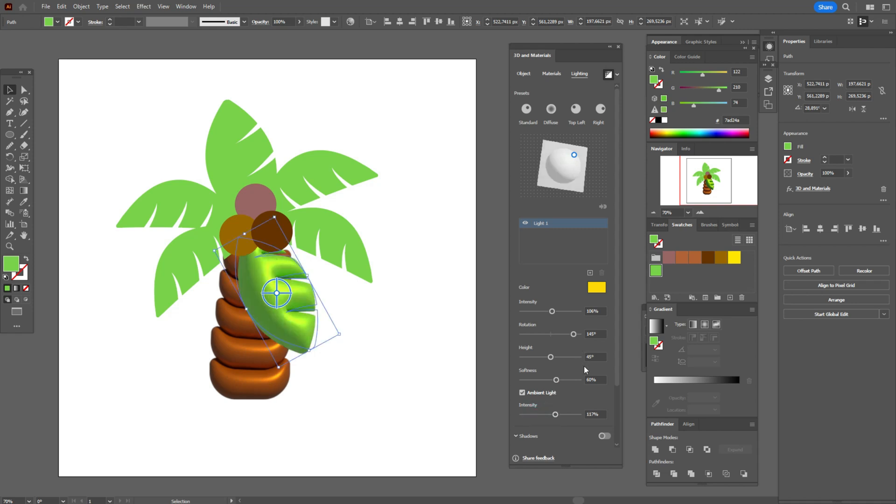
pyautogui.click(403, 365)
pyautogui.click(279, 317)
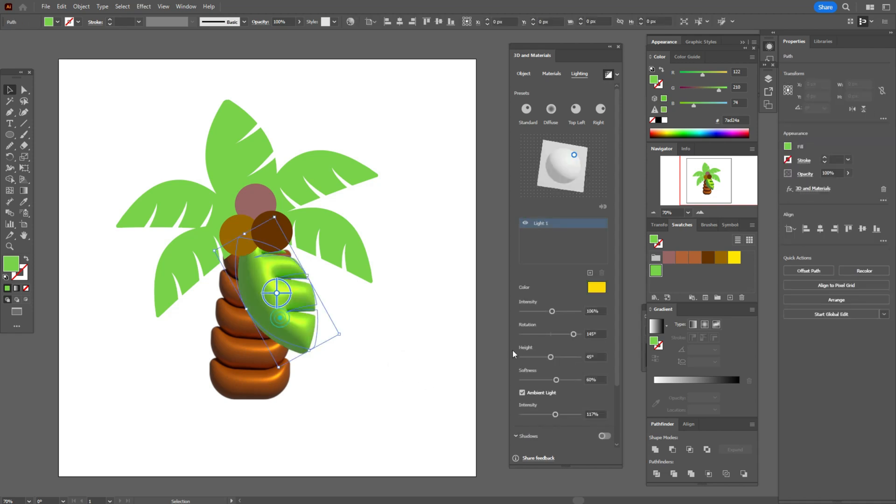
# Step: Turn on 3D shadows for the front leaf
pyautogui.scroll(-3, 618, 317)
pyautogui.click(606, 368)
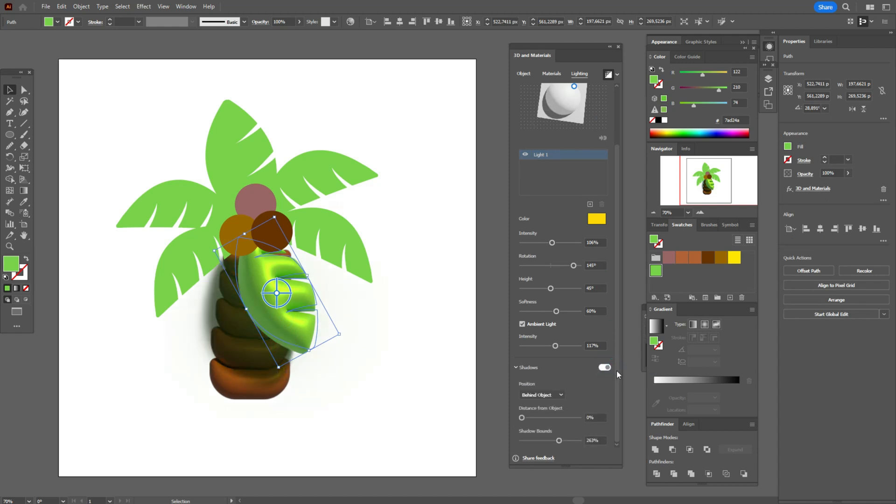
pyautogui.click(364, 385)
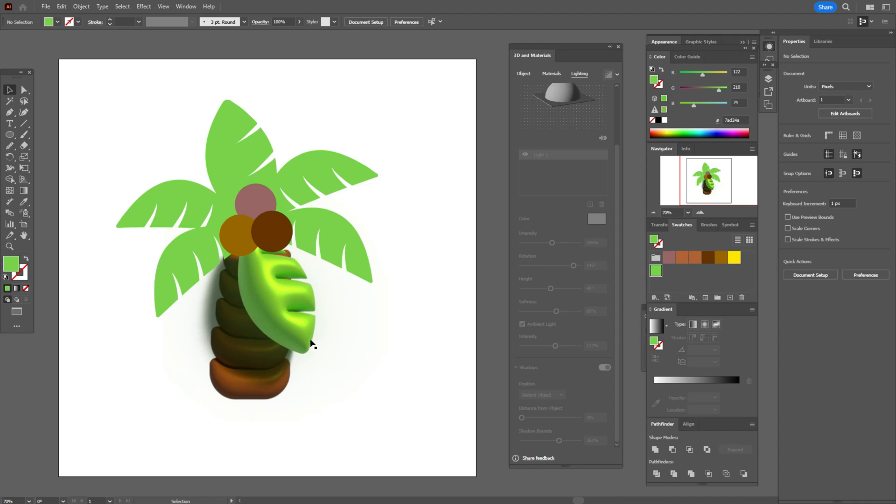
pyautogui.click(306, 335)
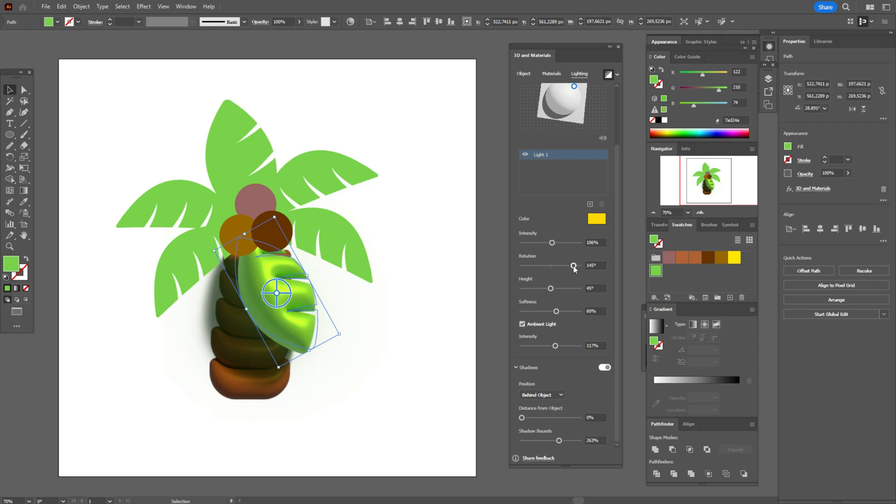
# Step: Redirect the front leaf's light and shadow, setting the light height to about 57° and its rotation to about 156°
pyautogui.moveTo(573, 266); pyautogui.dragTo(525, 266)
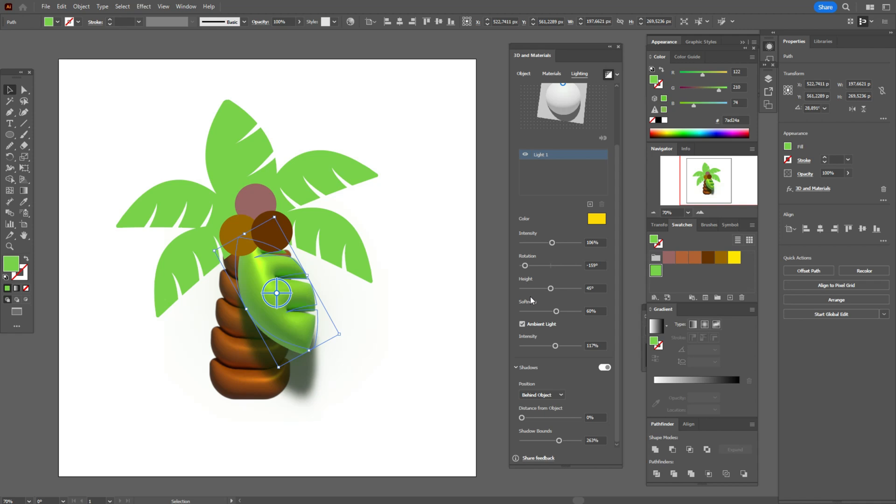
pyautogui.moveTo(552, 288); pyautogui.dragTo(559, 289)
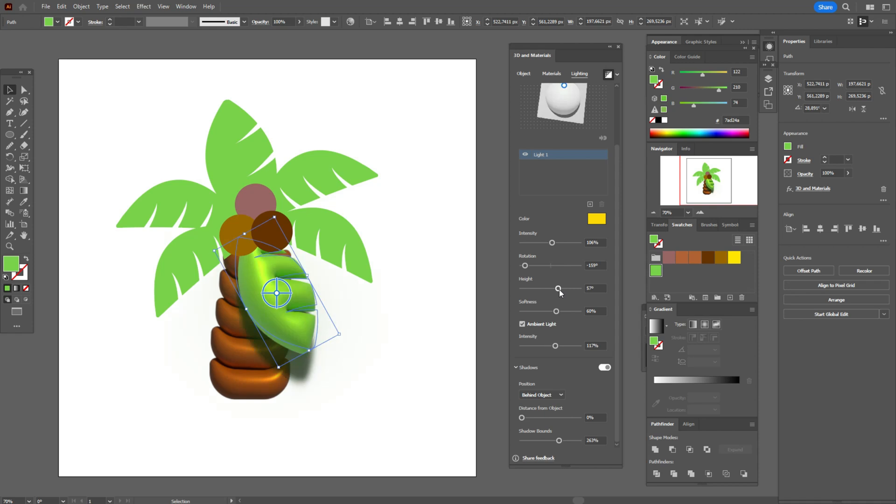
pyautogui.moveTo(527, 271); pyautogui.dragTo(575, 281)
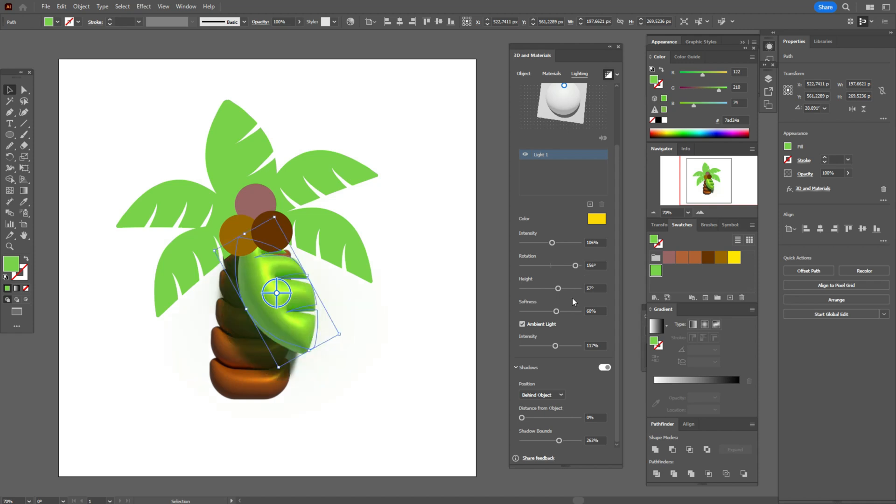
pyautogui.click(438, 336)
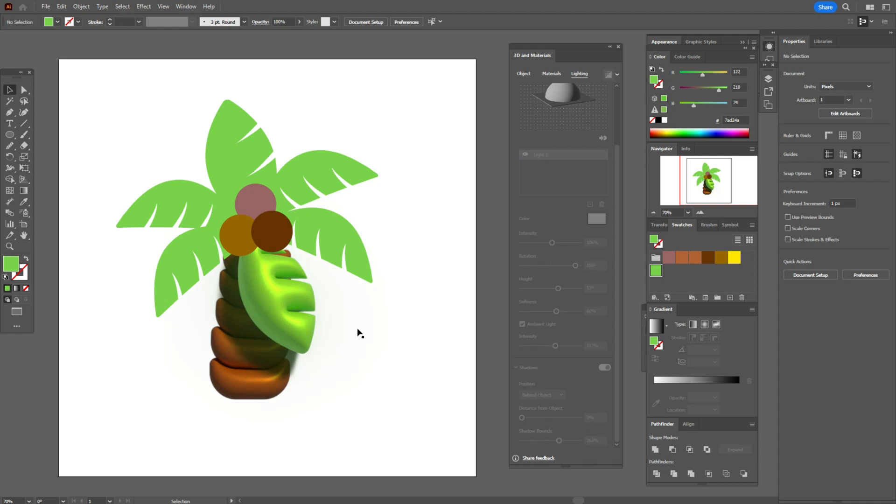
# Step: Lower the front leaf's light intensity to about 69% and its ambient light intensity to about 86%
pyautogui.click(304, 304)
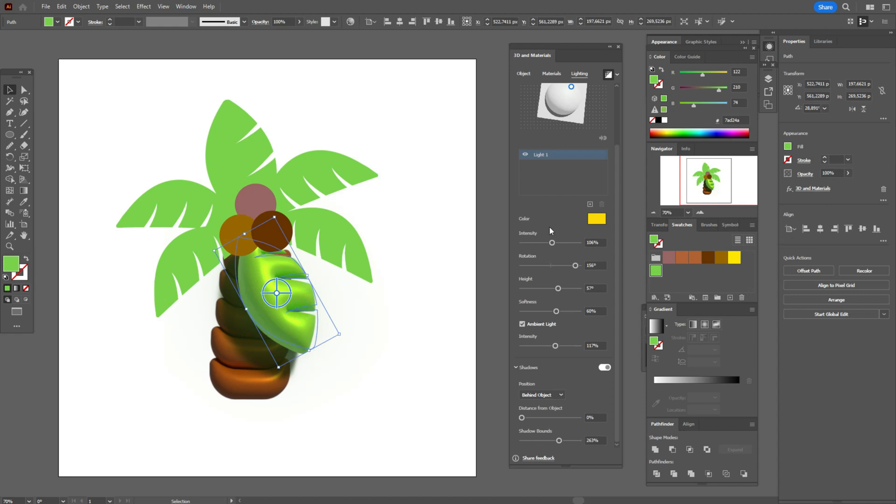
pyautogui.moveTo(551, 243); pyautogui.dragTo(542, 243)
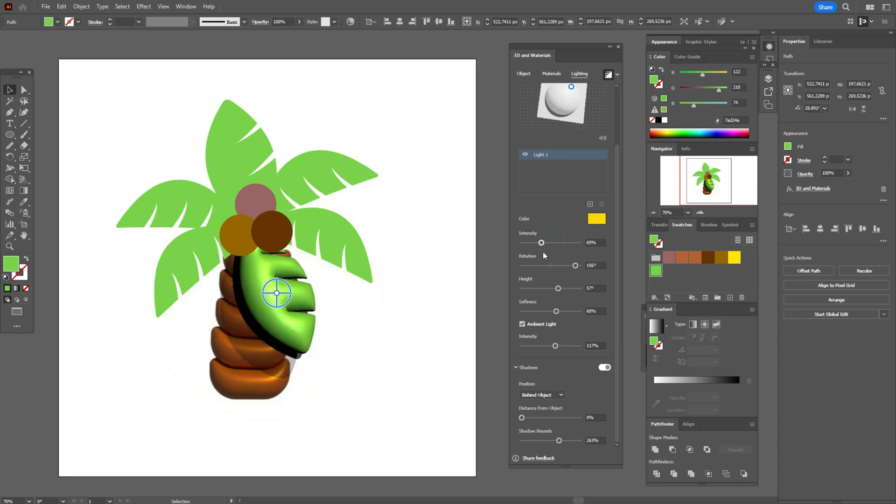
pyautogui.click(438, 307)
pyautogui.click(317, 306)
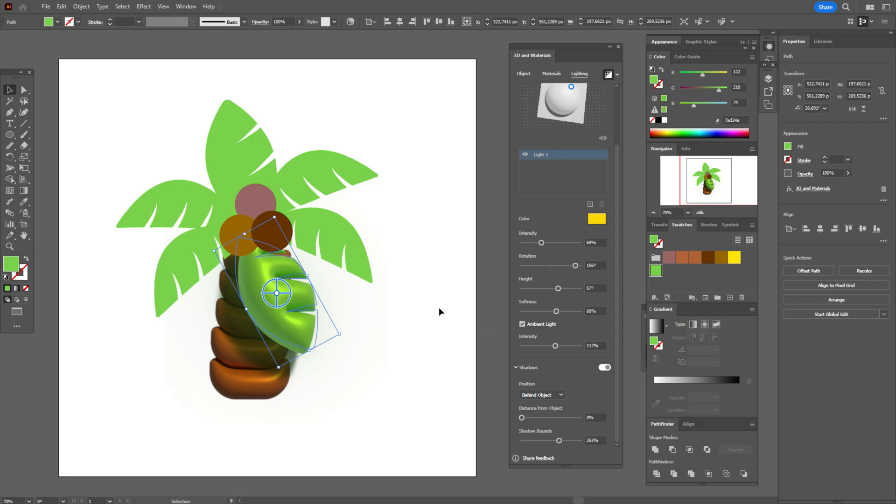
pyautogui.click(418, 309)
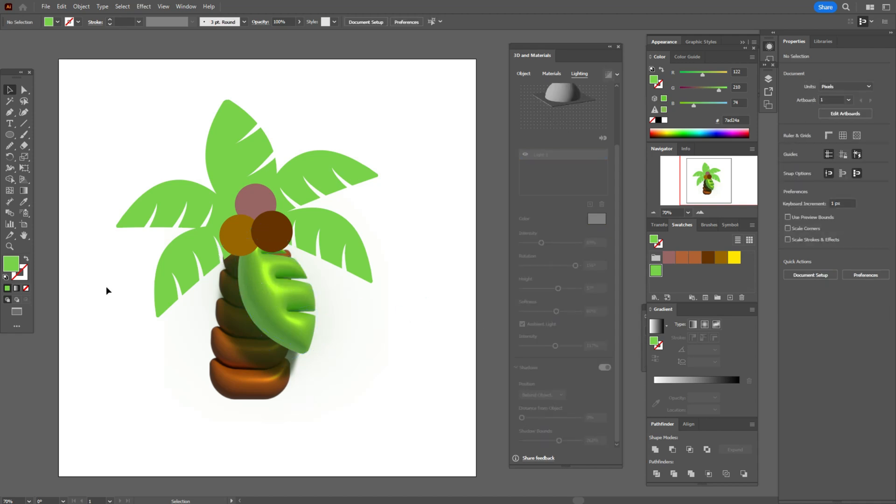
pyautogui.click(269, 297)
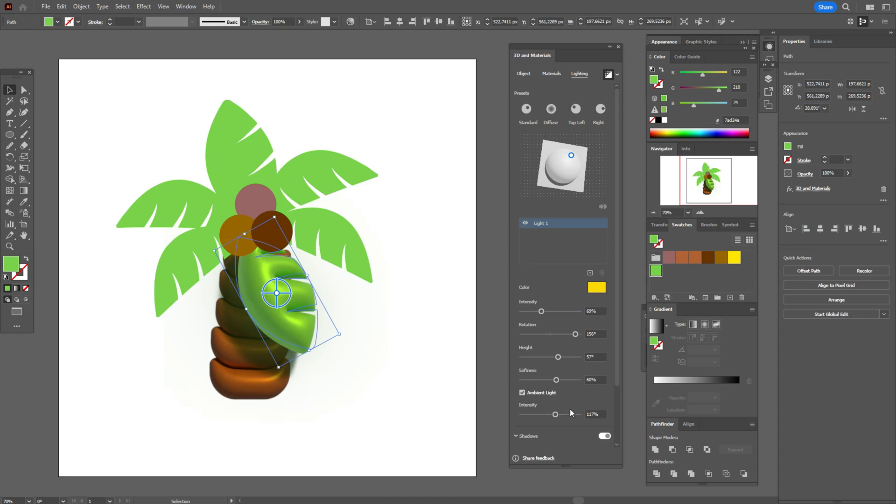
pyautogui.moveTo(556, 416); pyautogui.dragTo(547, 418)
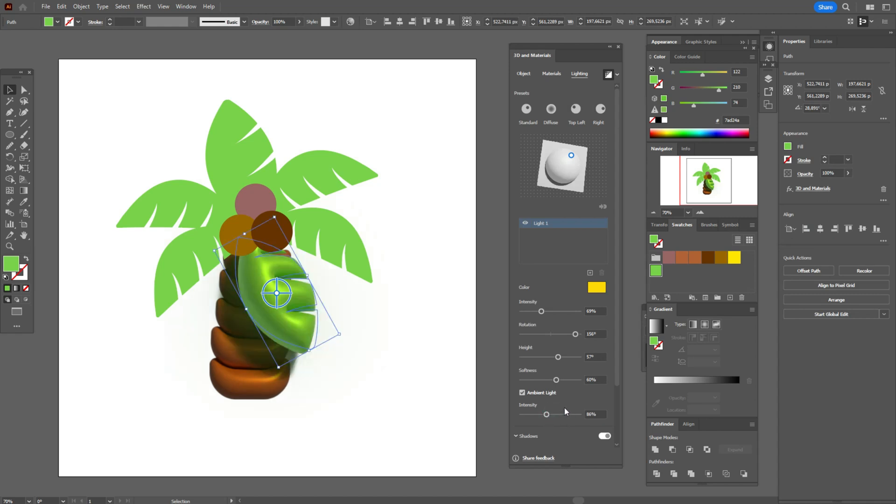
pyautogui.click(559, 380)
# Step: Slightly reduce the front leaf's metallic and roughness material values
pyautogui.click(557, 73)
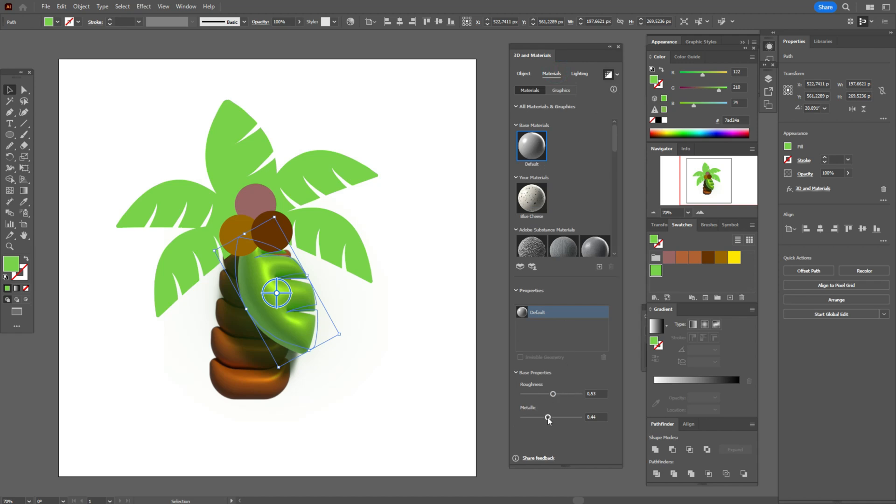
pyautogui.moveTo(548, 417); pyautogui.dragTo(544, 420)
pyautogui.moveTo(553, 394); pyautogui.dragTo(550, 395)
pyautogui.click(464, 404)
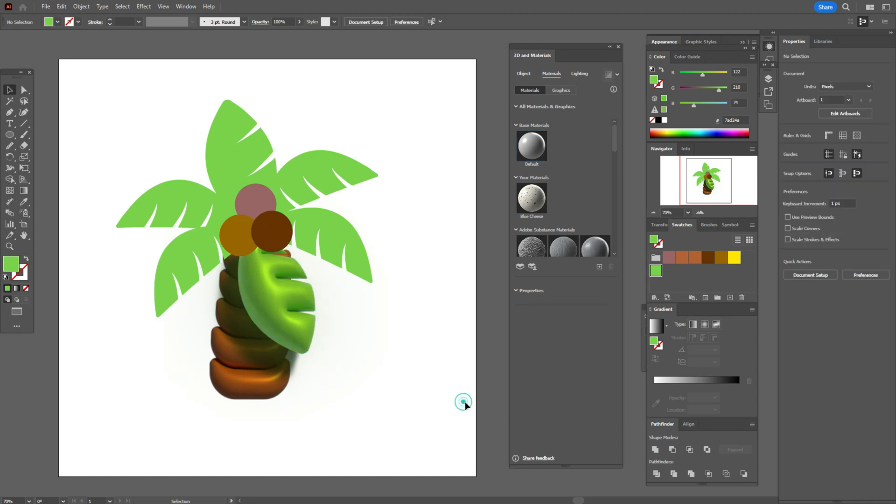
# Step: Inflate the lower-left leaf on both sides and turn it in 3D to about X 7°, Y 5°, Z 4°
pyautogui.click(185, 291)
pyautogui.click(601, 108)
pyautogui.moveTo(167, 332); pyautogui.dragTo(183, 339)
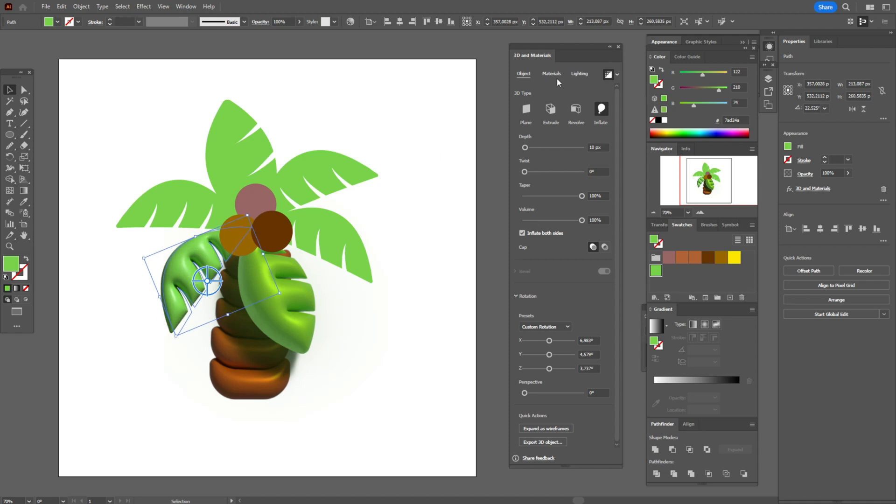
# Step: Light the lower-left leaf in yellow with intensity 111%, softness 64% and ambient intensity 91%, and shift its tip slightly down and outward
pyautogui.click(552, 74)
pyautogui.click(579, 74)
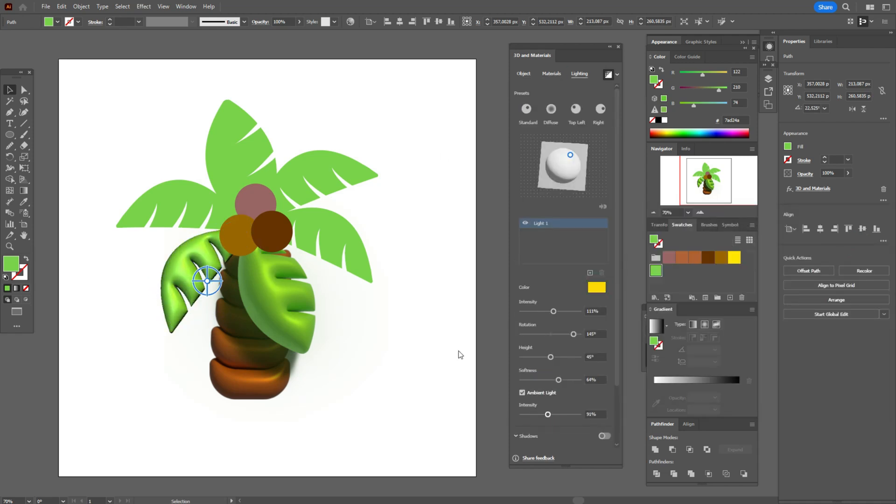
pyautogui.moveTo(268, 250); pyautogui.dragTo(261, 238)
pyautogui.moveTo(166, 305); pyautogui.dragTo(160, 309)
pyautogui.click(411, 246)
# Step: Inflate the upper-left leaf on both sides and turn it in 3D to about X 55°, Y 28°, Z 13°
pyautogui.click(173, 205)
pyautogui.click(601, 108)
pyautogui.click(522, 233)
pyautogui.moveTo(183, 205); pyautogui.dragTo(195, 222)
pyautogui.moveTo(115, 234)
pyautogui.mouseDown()
pyautogui.moveTo(151, 288)
pyautogui.moveTo(116, 245)
pyautogui.mouseUp()
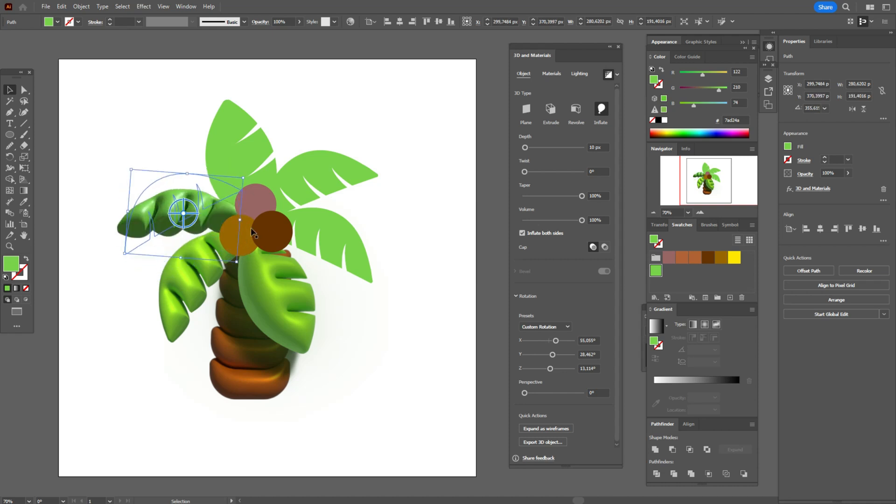
# Step: Give the upper-left leaf a yellow light with intensity 103%, softness 65% and ambient intensity 105%
pyautogui.click(579, 73)
pyautogui.click(596, 287)
pyautogui.click(866, 229)
pyautogui.click(552, 73)
pyautogui.click(579, 74)
pyautogui.click(552, 312)
pyautogui.click(551, 414)
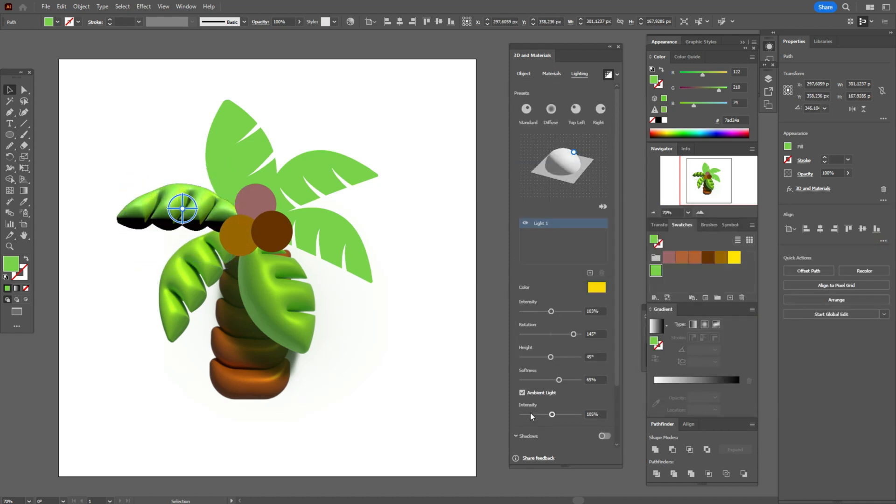
# Step: Inflate the top leaf on both sides and turn it so its tip leans to the right
pyautogui.click(237, 140)
pyautogui.click(601, 109)
pyautogui.click(522, 233)
pyautogui.moveTo(242, 164); pyautogui.dragTo(268, 151)
# Step: Adjust the top leaf's material properties and apply the same yellow light color as on the other leaves
pyautogui.click(551, 73)
pyautogui.click(540, 416)
pyautogui.click(557, 393)
pyautogui.click(579, 73)
pyautogui.click(596, 287)
pyautogui.hotkey('ctrl', 'v')
pyautogui.click(866, 247)
# Step: Inflate the upper-right leaf on both sides, turn it in 3D, and set its roughness to 0.51 and metallic to 0.29
pyautogui.click(354, 166)
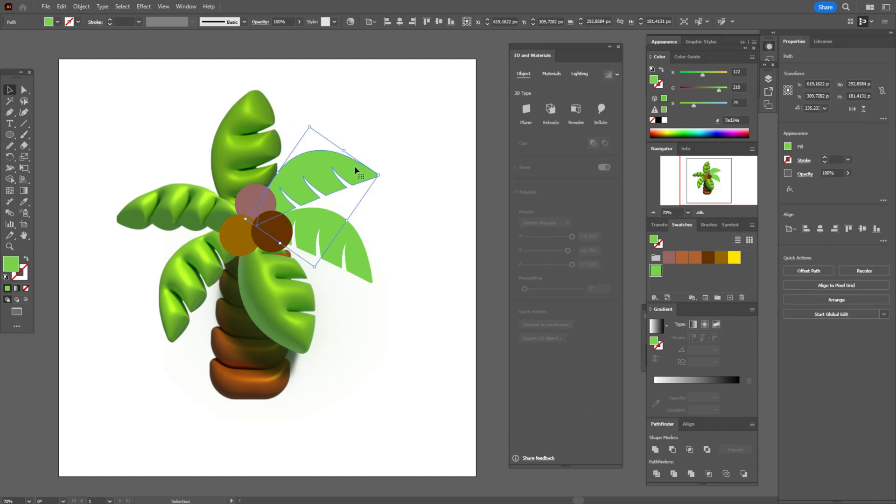
pyautogui.click(601, 109)
pyautogui.click(523, 232)
pyautogui.moveTo(317, 187); pyautogui.dragTo(328, 164)
pyautogui.click(579, 74)
pyautogui.click(551, 74)
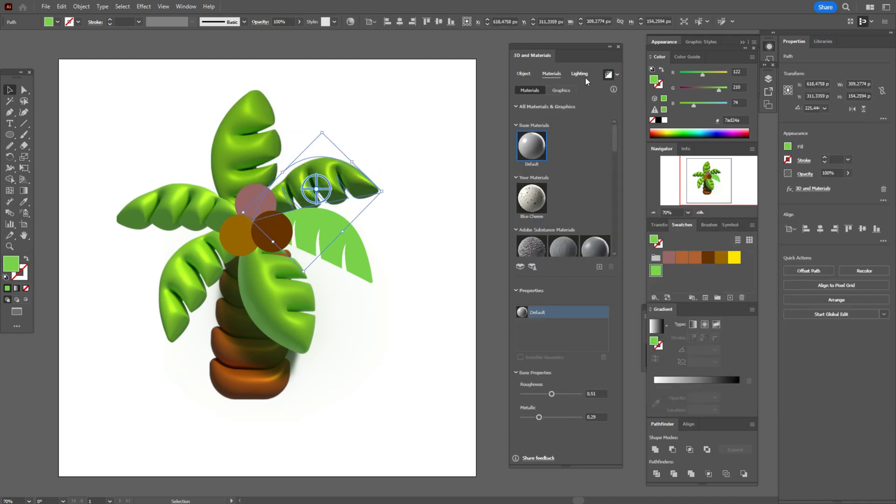
# Step: Inflate the lower-right leaf on both sides, turn it downward, and match its material and yellow light to the other leaves
pyautogui.click(332, 243)
pyautogui.click(601, 109)
pyautogui.click(522, 233)
pyautogui.moveTo(311, 245); pyautogui.dragTo(320, 264)
pyautogui.moveTo(350, 252); pyautogui.dragTo(356, 263)
pyautogui.click(551, 74)
pyautogui.click(579, 73)
pyautogui.click(458, 276)
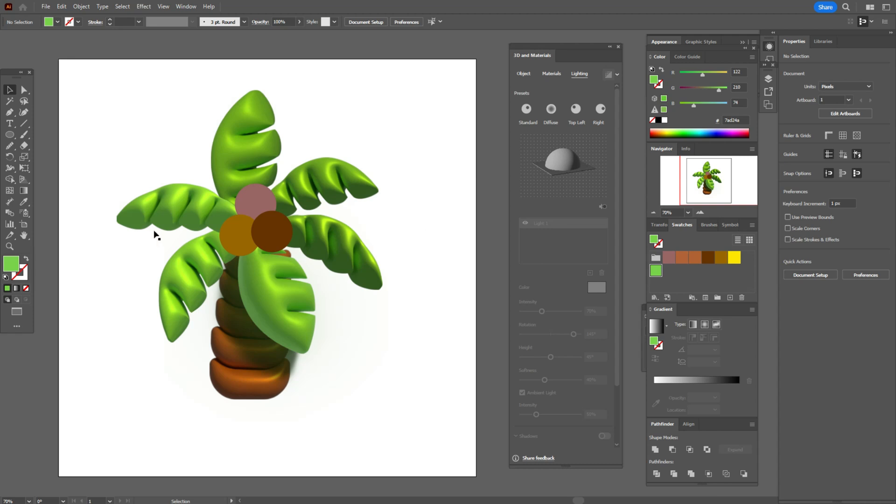
# Step: Inflate the ochre coconut on both sides and set its roughness to 0.51 and metallic to 0.3
pyautogui.click(239, 241)
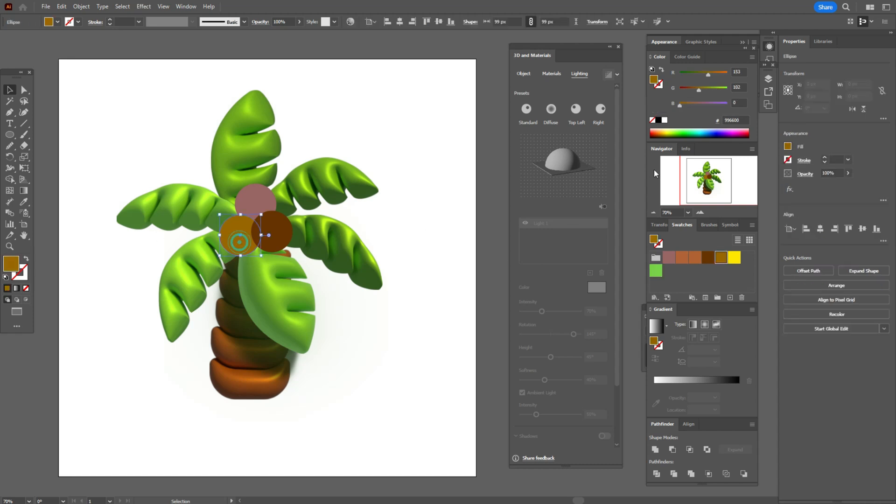
pyautogui.click(523, 74)
pyautogui.click(601, 110)
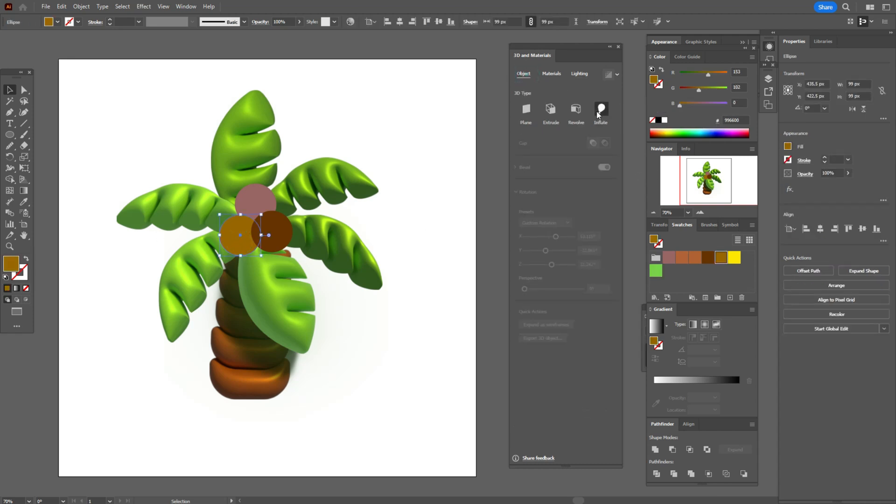
pyautogui.click(609, 74)
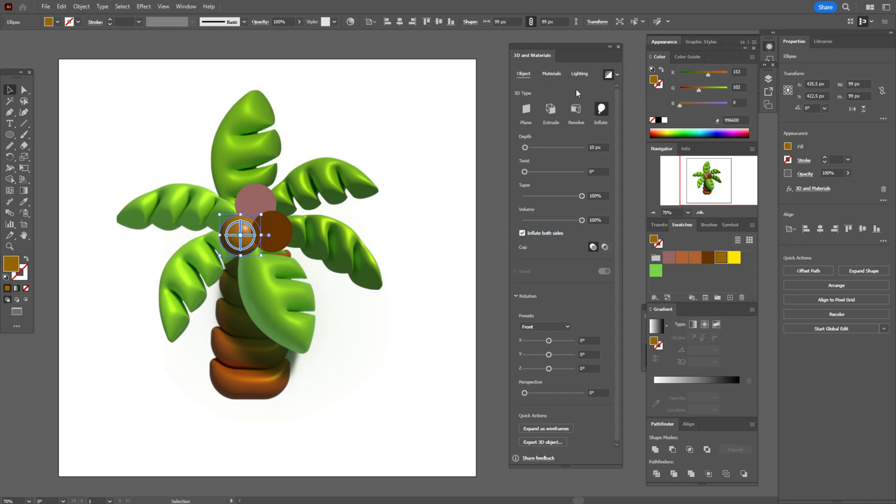
pyautogui.click(560, 73)
pyautogui.moveTo(546, 394); pyautogui.dragTo(540, 420)
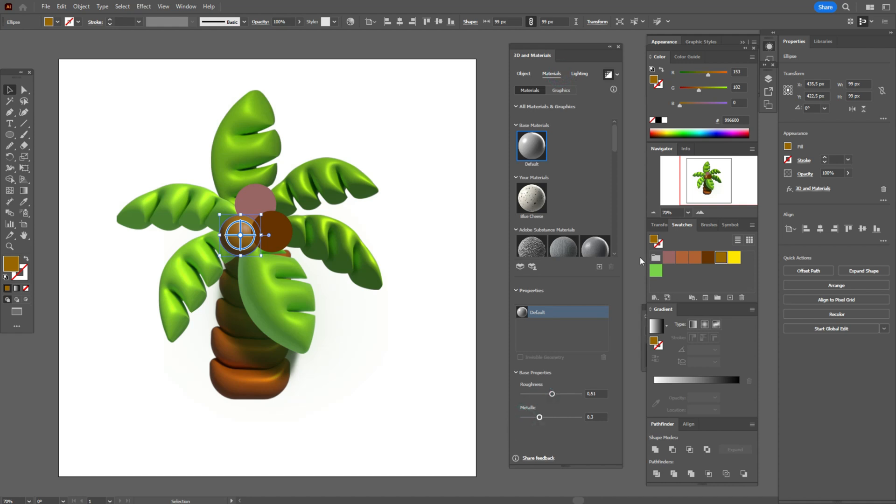
# Step: Set the inflated coconut's light color to #fcd806, its roughness to 0.42 and its metallic to 0.45
pyautogui.click(587, 73)
pyautogui.click(602, 285)
pyautogui.write('fcd806')
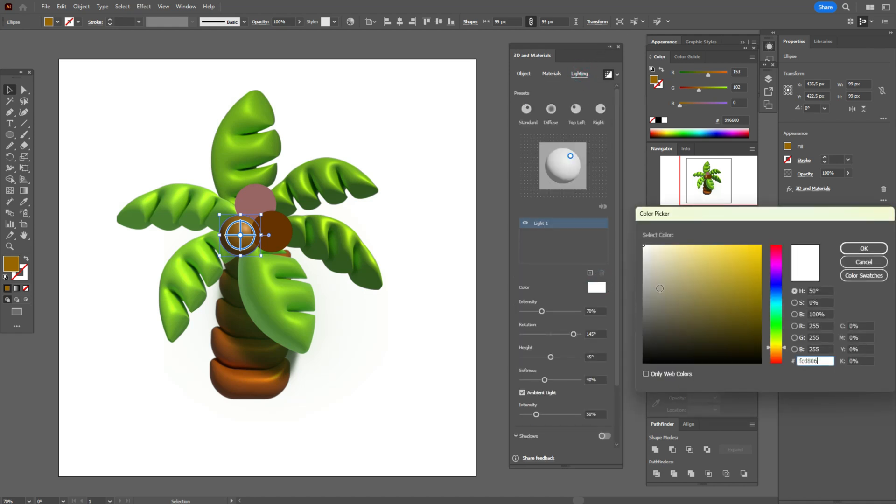
pyautogui.click(864, 249)
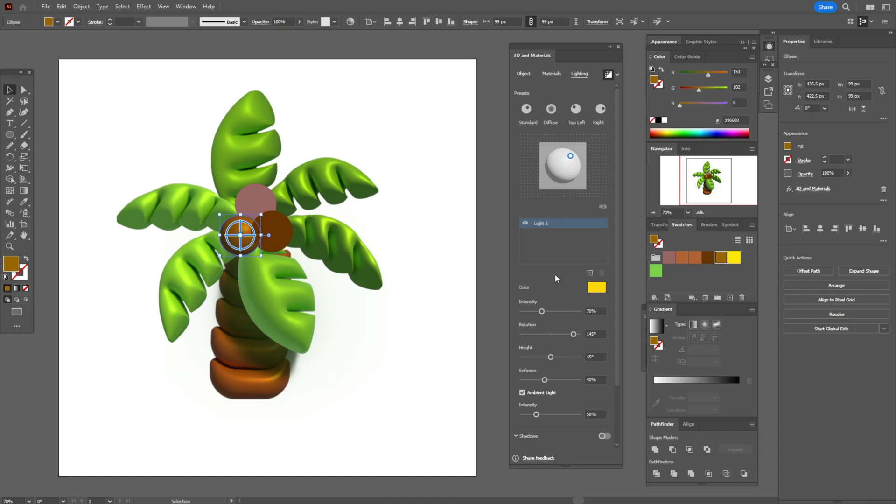
pyautogui.click(549, 76)
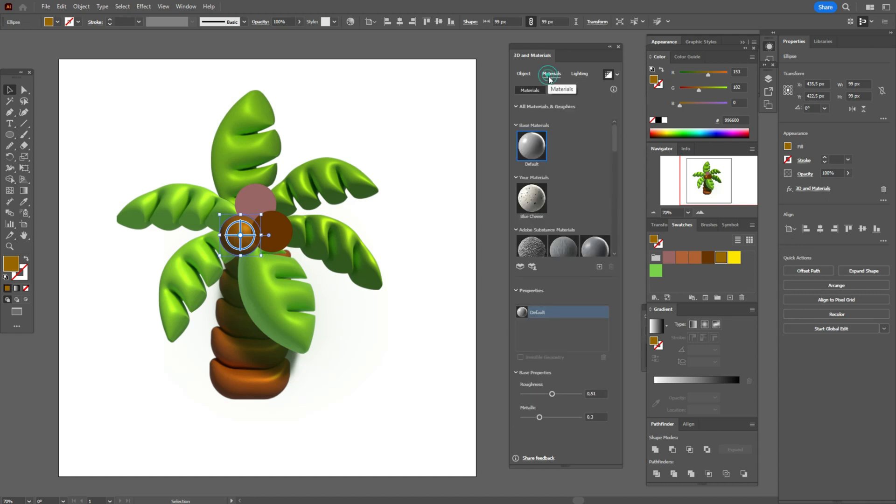
pyautogui.moveTo(552, 394); pyautogui.dragTo(545, 418)
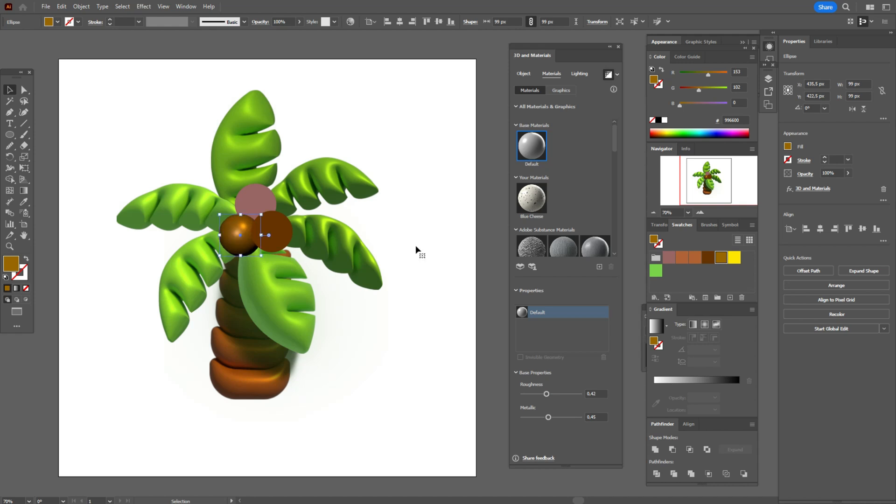
pyautogui.click(76, 102)
# Step: Replace the flat mauve and dark brown coconuts with two copies of the inflated coconut, one above it and one to its right
pyautogui.click(260, 203)
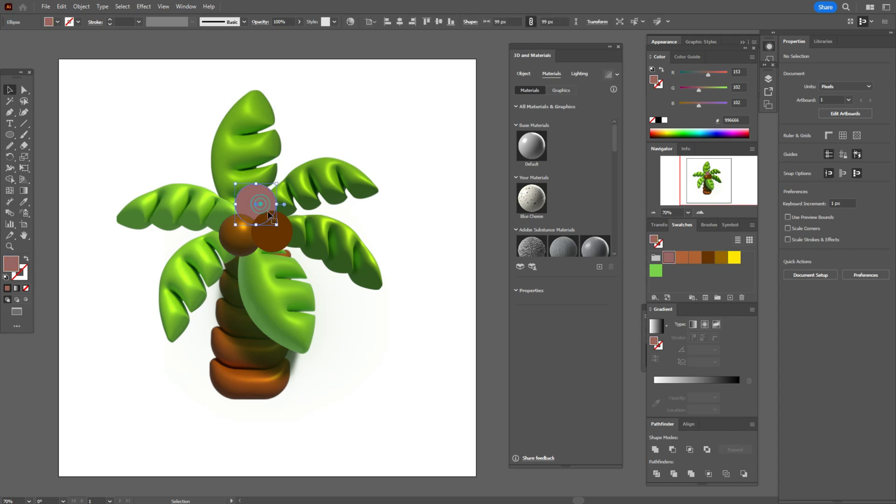
pyautogui.keyDown('shift'); pyautogui.click(279, 235); pyautogui.keyUp('shift')
pyautogui.press('Delete')
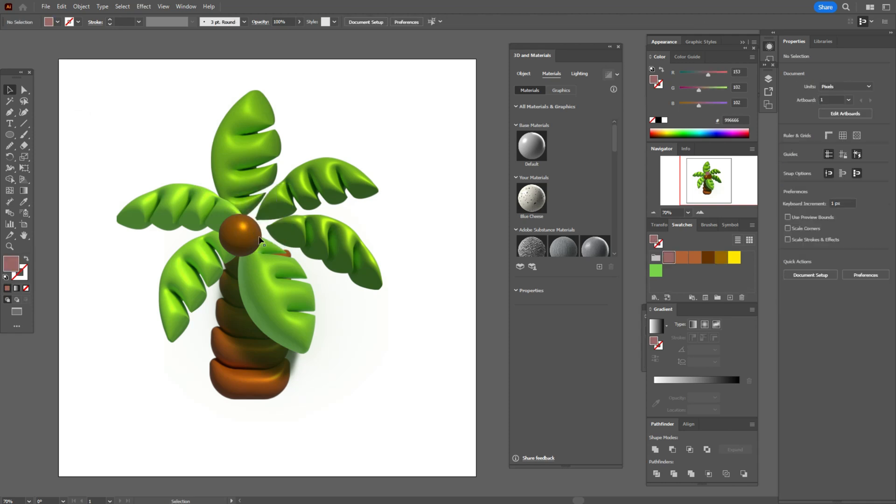
pyautogui.click(247, 241)
pyautogui.moveTo(247, 242); pyautogui.dragTo(283, 243)
# Step: Recolor the upper coconut with the mauve swatch 996666 and the right coconut with the dark brown swatch 663300
pyautogui.click(24, 90)
pyautogui.click(65, 100)
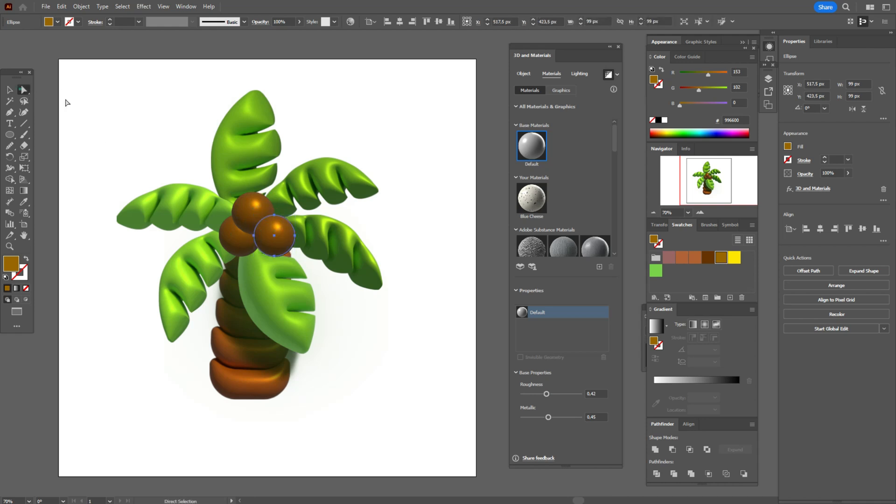
pyautogui.click(247, 212)
pyautogui.click(670, 257)
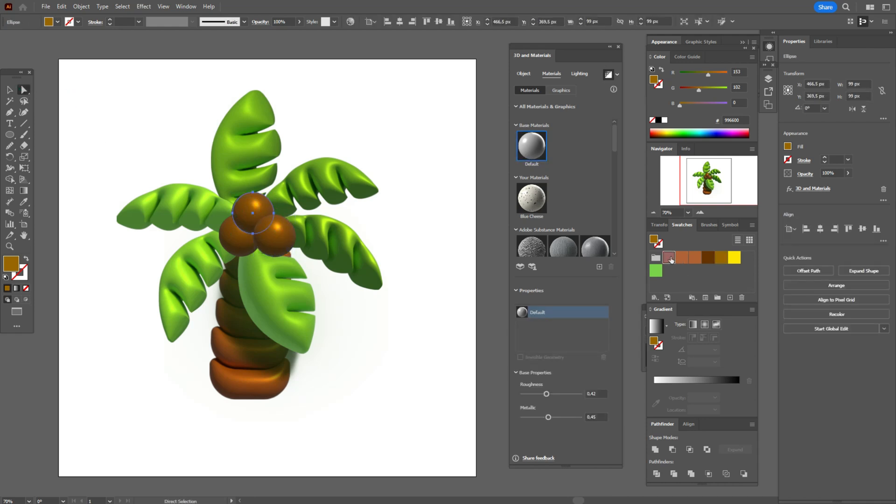
pyautogui.click(285, 255)
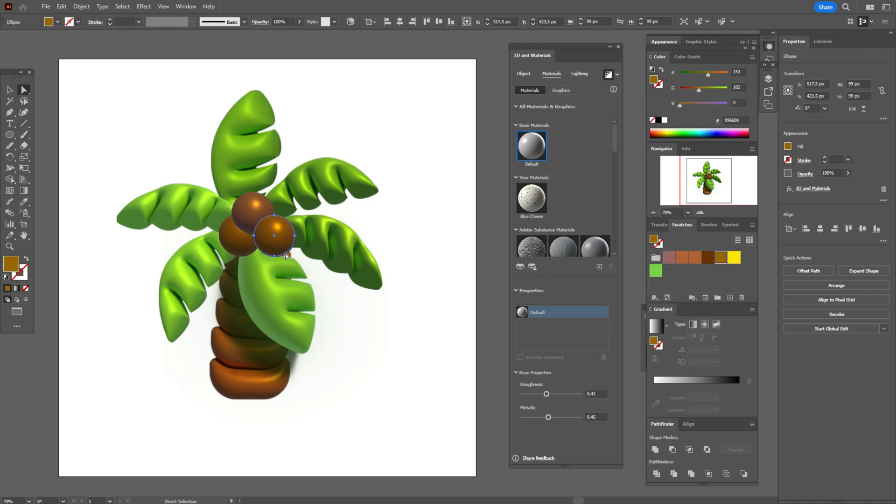
pyautogui.click(703, 262)
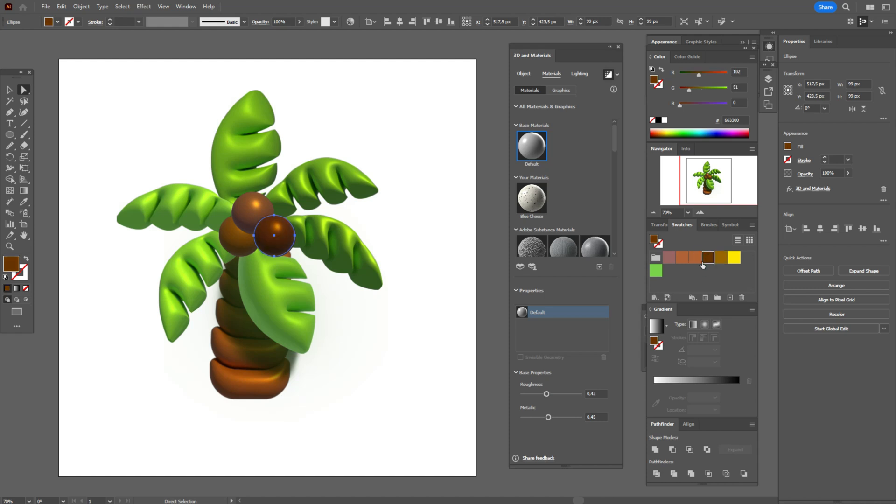
pyautogui.click(413, 246)
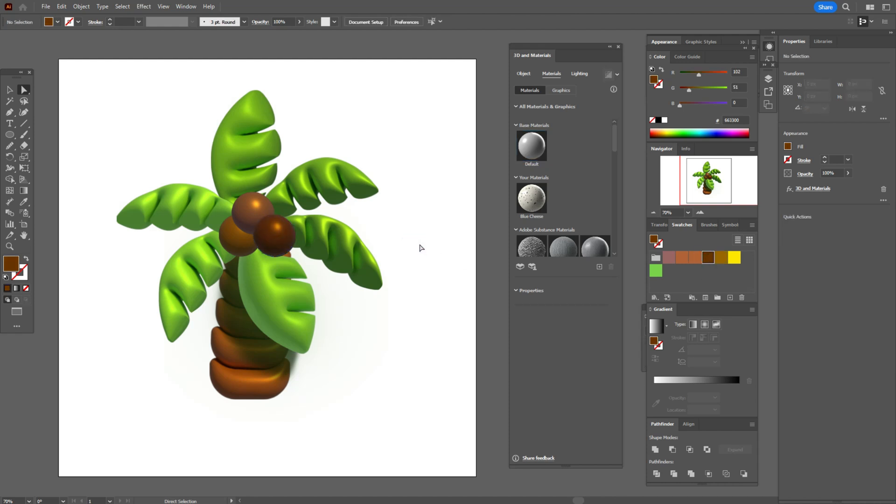
# Step: Bring the two lower coconuts to the front so they overlap the upper one
pyautogui.click(239, 235)
pyautogui.keyDown('shift'); pyautogui.click(274, 237); pyautogui.keyUp('shift')
pyautogui.rightClick(275, 239)
pyautogui.moveTo(366, 434)
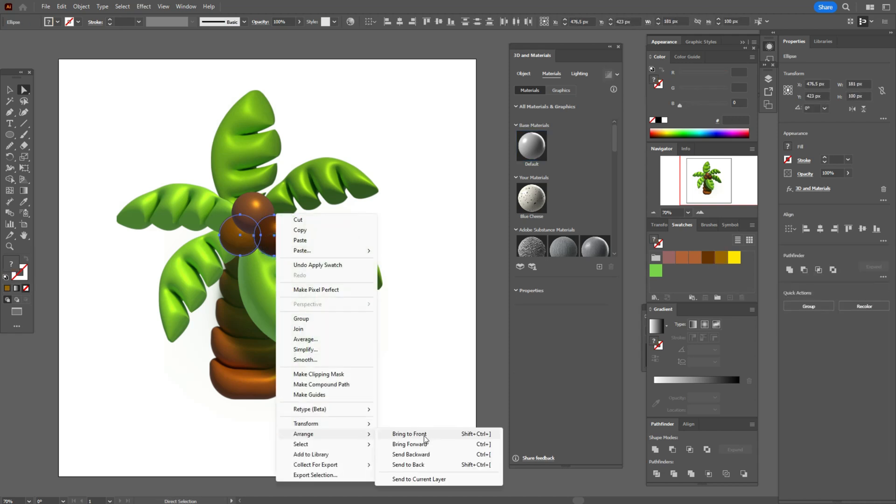
pyautogui.click(423, 435)
pyautogui.click(417, 344)
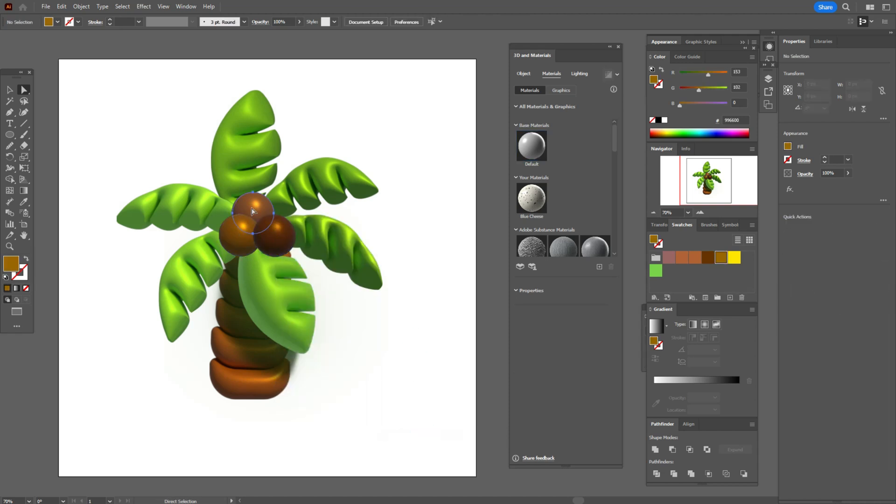
pyautogui.click(252, 206)
pyautogui.click(235, 241)
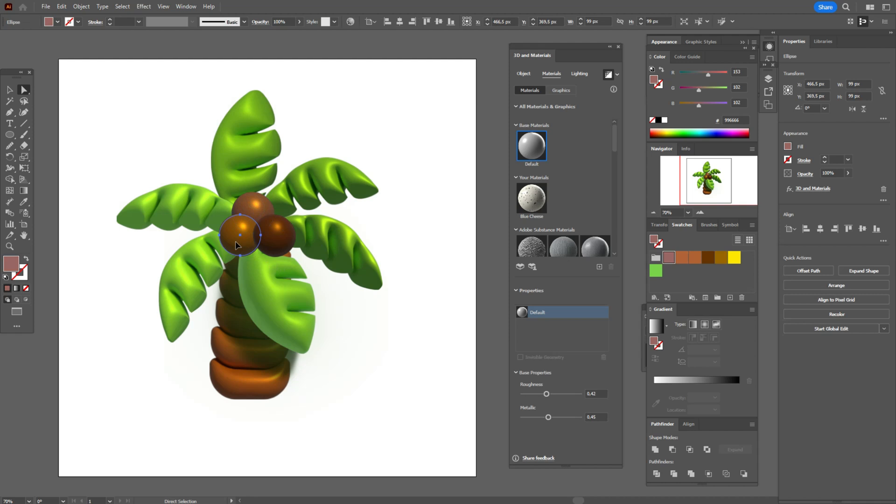
pyautogui.click(276, 247)
pyautogui.click(426, 216)
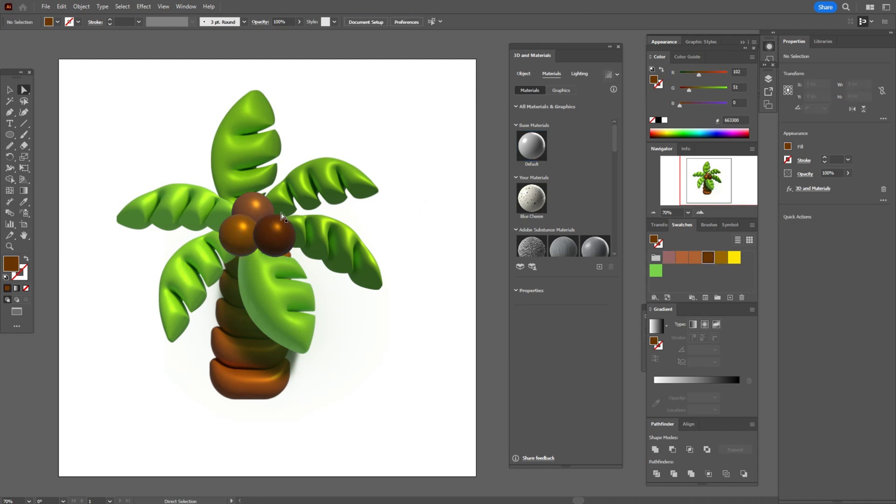
# Step: Set the upper coconut's light intensity to 104%, ambient intensity to 104% and softness to 58%, and turn on its shadow
pyautogui.click(267, 209)
pyautogui.click(572, 74)
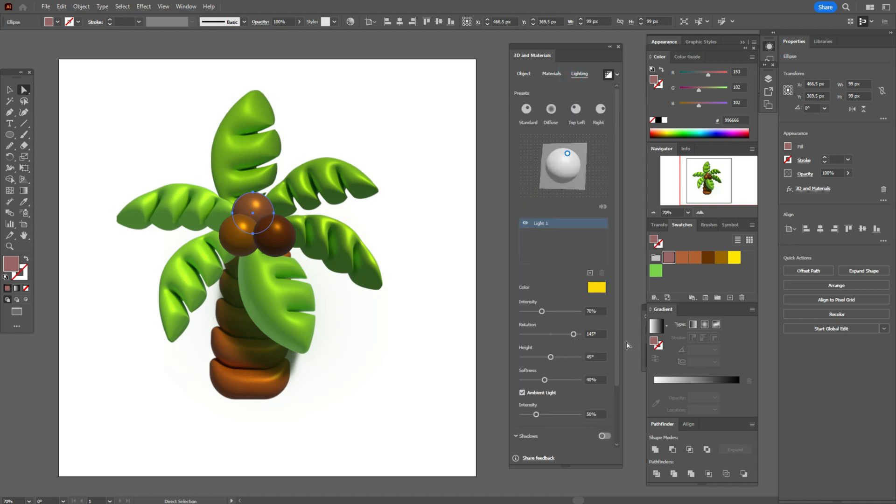
pyautogui.scroll(-1, 617, 340)
pyautogui.moveTo(547, 304); pyautogui.dragTo(550, 305)
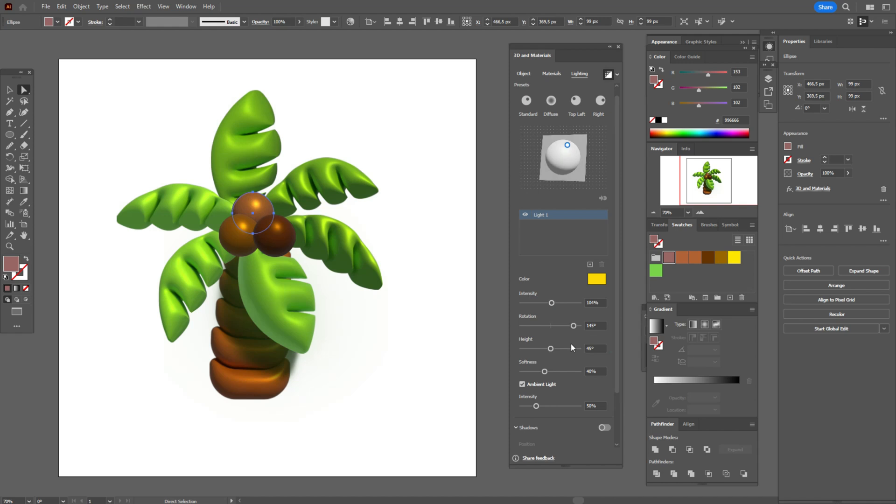
pyautogui.moveTo(539, 407); pyautogui.dragTo(551, 407)
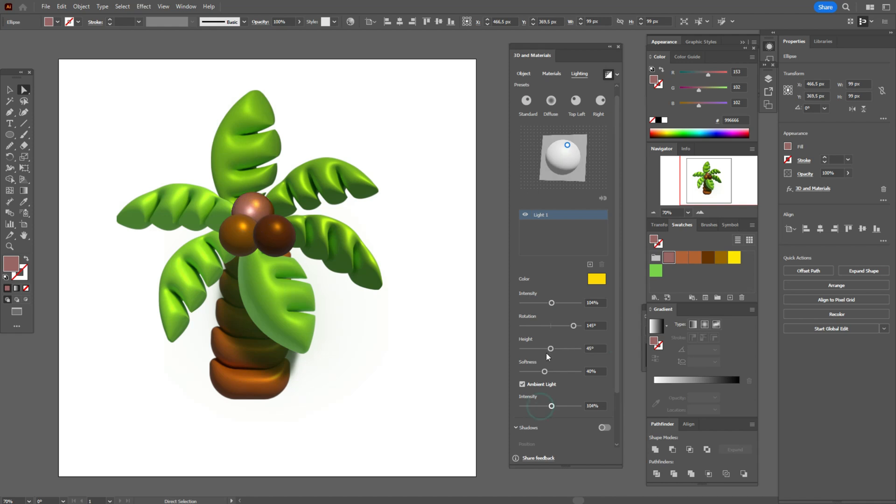
pyautogui.moveTo(545, 372); pyautogui.dragTo(553, 371)
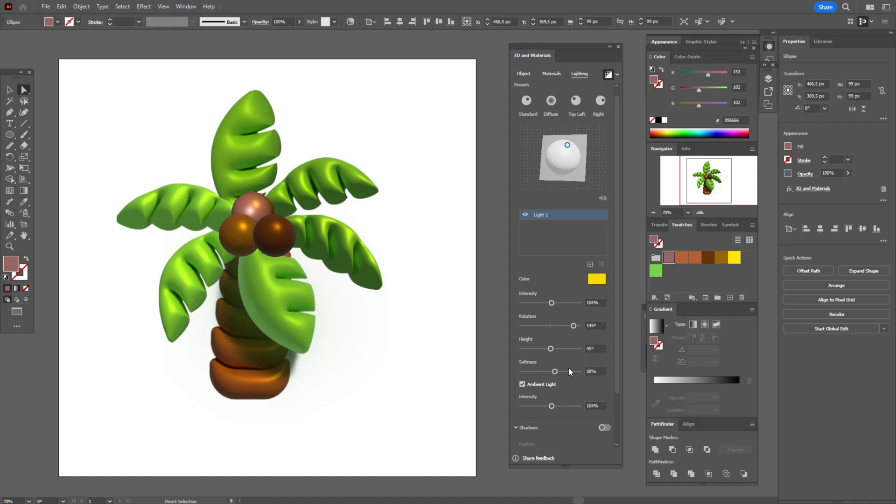
pyautogui.moveTo(615, 309); pyautogui.dragTo(630, 358)
pyautogui.click(608, 374)
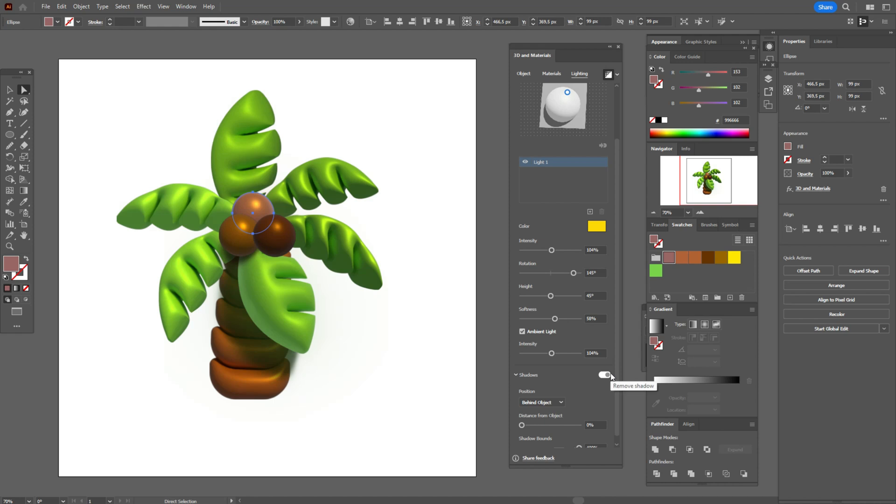
pyautogui.click(411, 345)
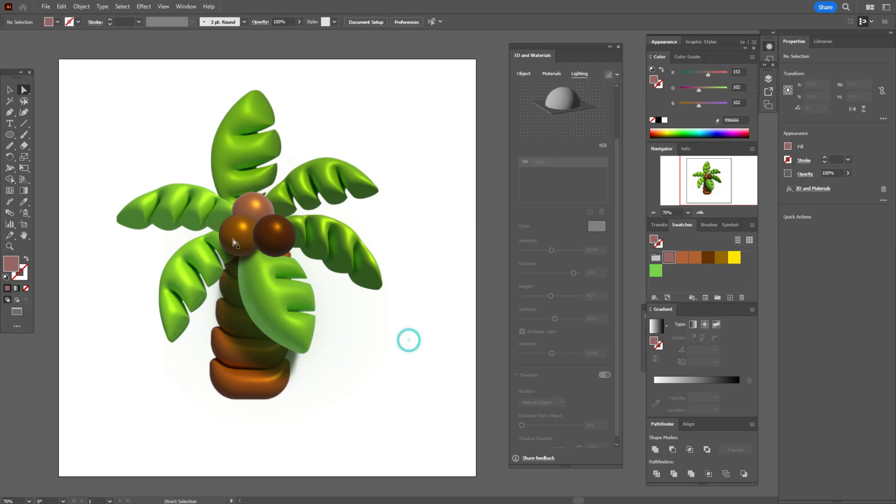
# Step: Set the ochre coconut's ambient light intensity to 91% and its light softness to 58%
pyautogui.click(231, 234)
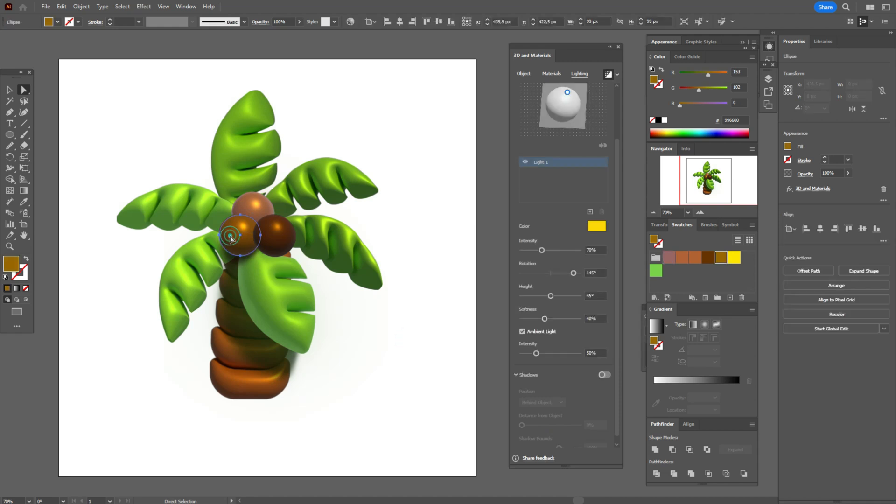
pyautogui.click(560, 73)
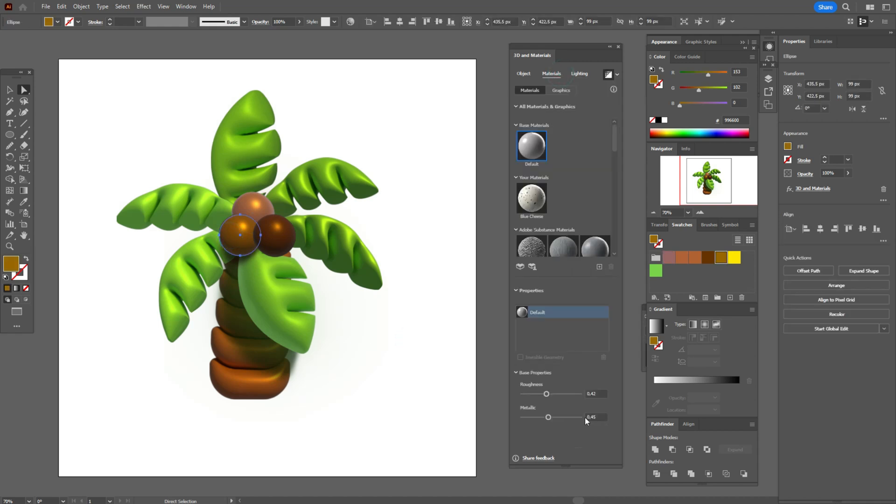
pyautogui.click(579, 73)
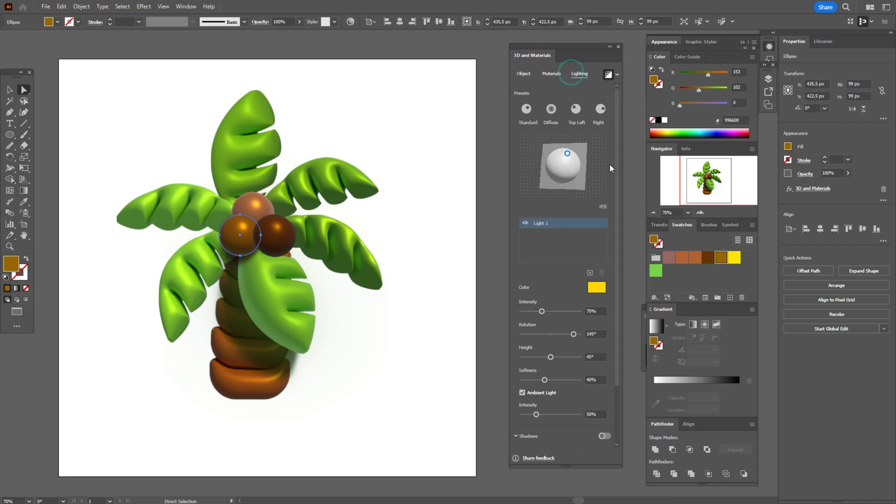
pyautogui.click(616, 178)
pyautogui.moveTo(541, 345)
pyautogui.mouseDown()
pyautogui.moveTo(556, 351)
pyautogui.moveTo(549, 352)
pyautogui.mouseUp()
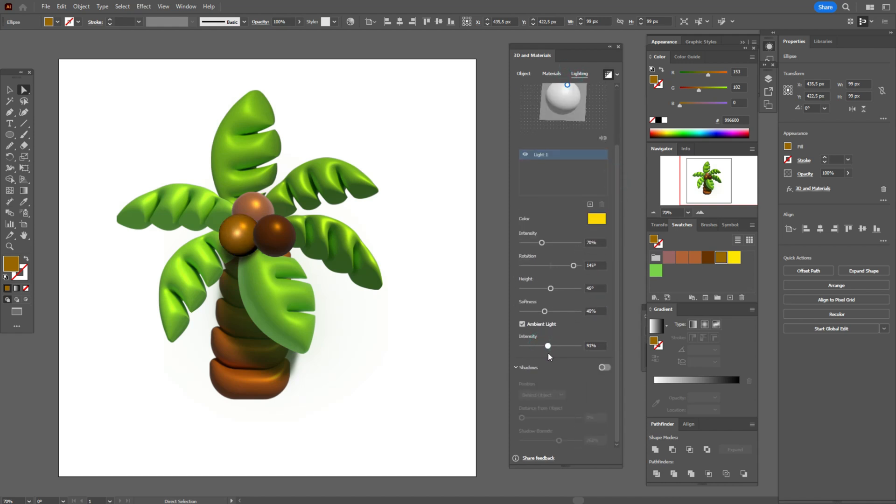
pyautogui.moveTo(544, 312); pyautogui.dragTo(553, 314)
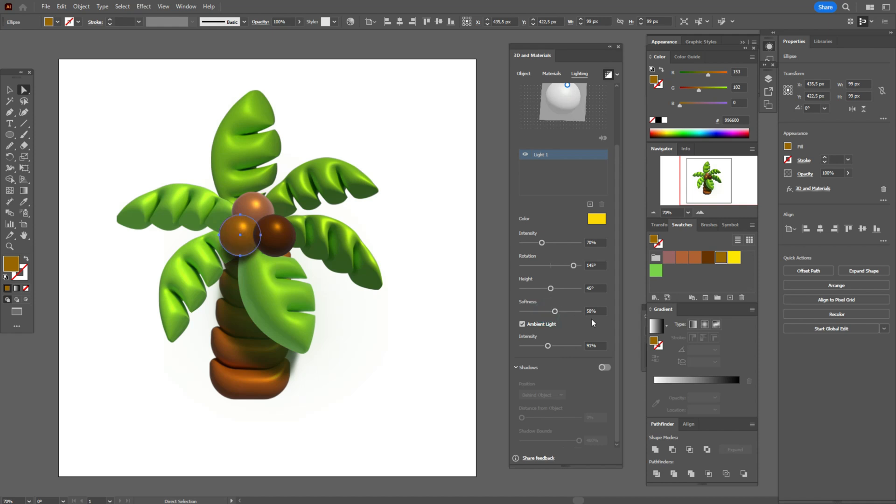
# Step: Light the dark brown coconut with 94% ambient intensity, 65% softness, 157° rotation and 65° height, and turn on its shadow
pyautogui.click(287, 252)
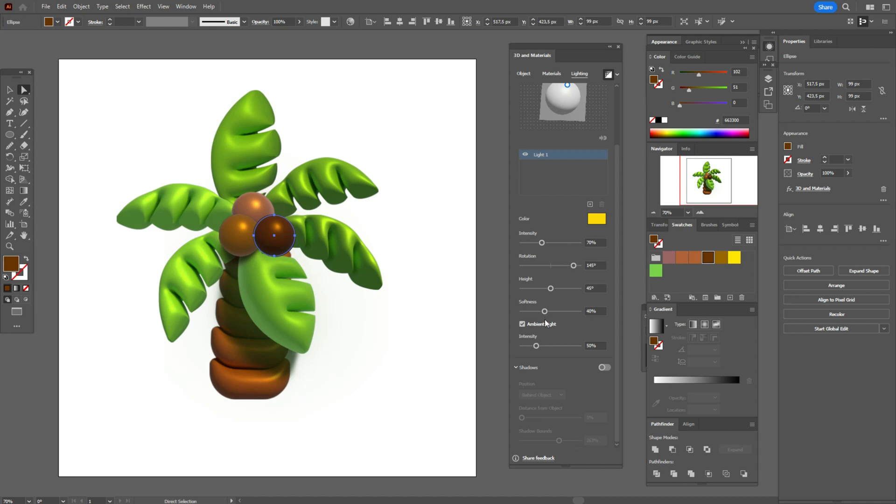
pyautogui.moveTo(536, 346); pyautogui.dragTo(549, 347)
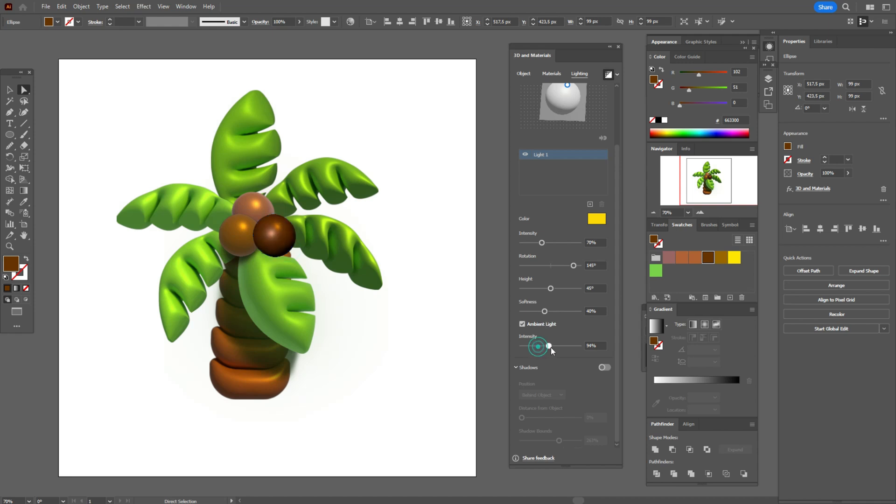
pyautogui.moveTo(544, 310); pyautogui.dragTo(559, 311)
pyautogui.click(605, 367)
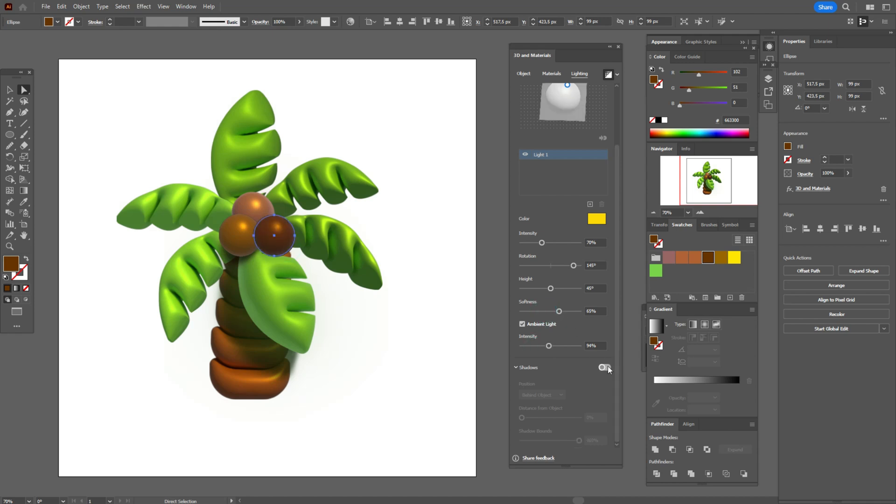
pyautogui.moveTo(574, 269); pyautogui.dragTo(563, 288)
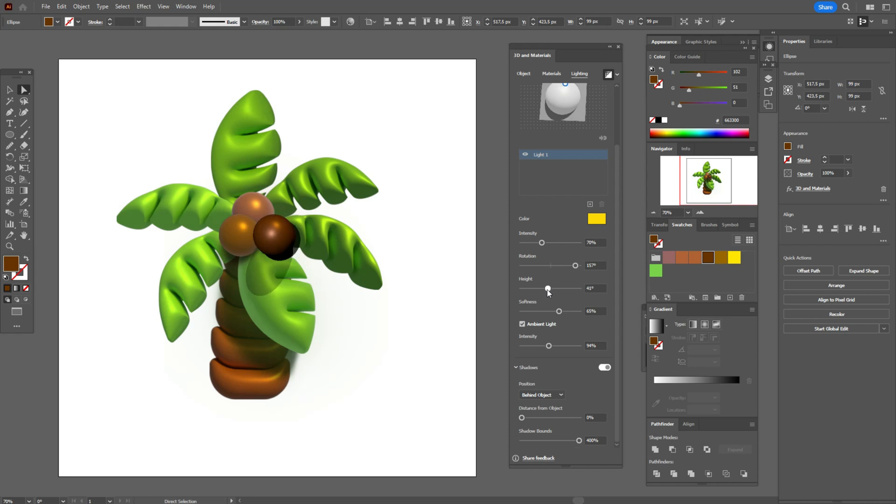
pyautogui.click(226, 236)
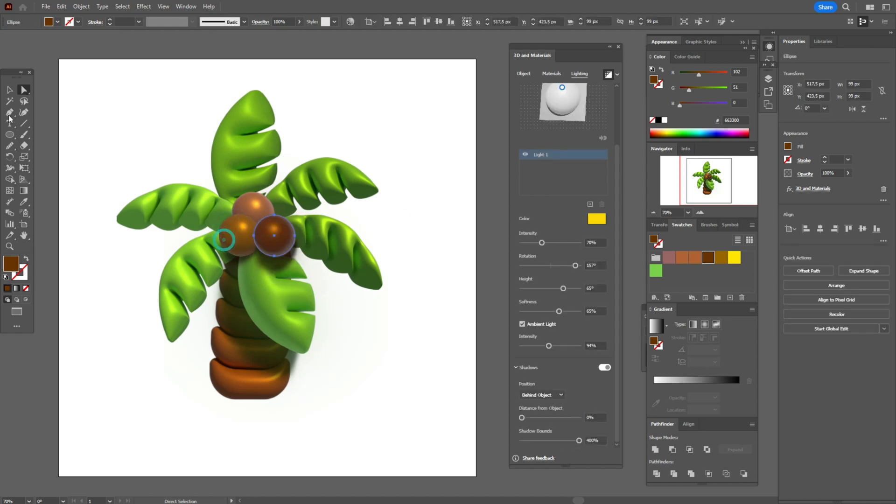
# Step: Turn on the ochre coconut's shadow, set its light height to 65°, and place the dark brown coconut back beside it
pyautogui.press('v')
pyautogui.moveTo(277, 234); pyautogui.dragTo(304, 236)
pyautogui.click(239, 234)
pyautogui.click(607, 367)
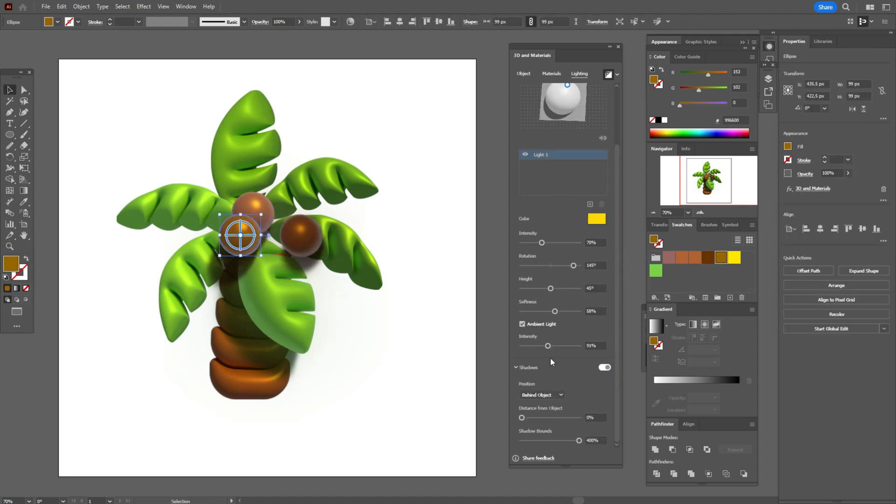
pyautogui.moveTo(551, 288); pyautogui.dragTo(563, 289)
pyautogui.moveTo(293, 243); pyautogui.dragTo(265, 240)
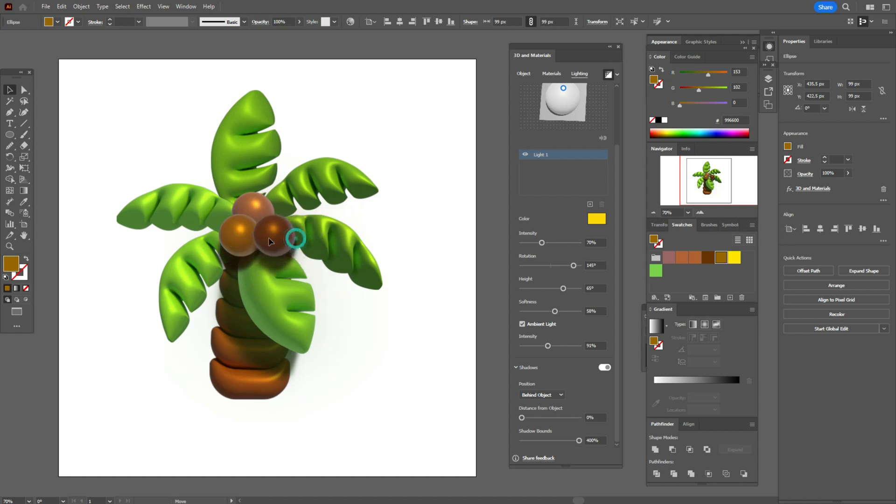
pyautogui.click(435, 237)
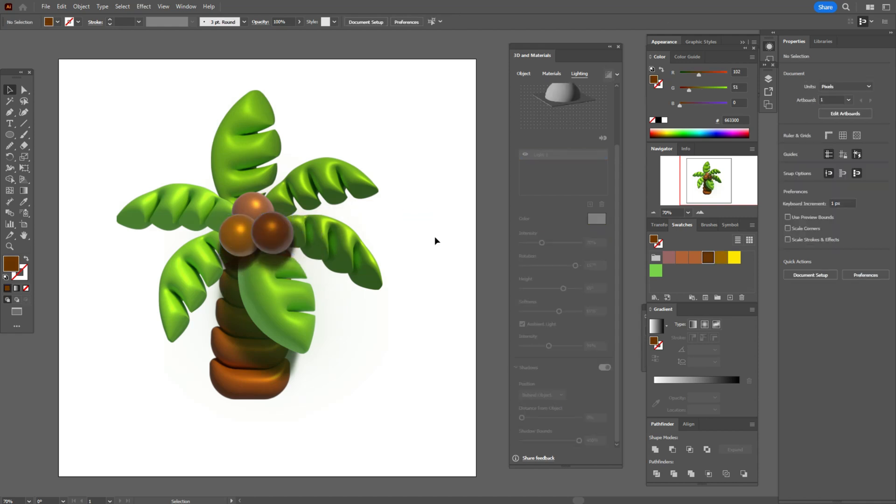
# Step: Draw a light green rectangle of about 999 × 1003 px over the artboard and send it to the back as background
pyautogui.click(655, 271)
pyautogui.click(9, 135)
pyautogui.click(32, 137)
pyautogui.moveTo(58, 59)
pyautogui.mouseDown()
pyautogui.moveTo(436, 356)
pyautogui.moveTo(496, 446)
pyautogui.moveTo(476, 477)
pyautogui.mouseUp()
pyautogui.click(10, 89)
pyautogui.rightClick(240, 187)
pyautogui.moveTo(280, 425)
pyautogui.click(391, 455)
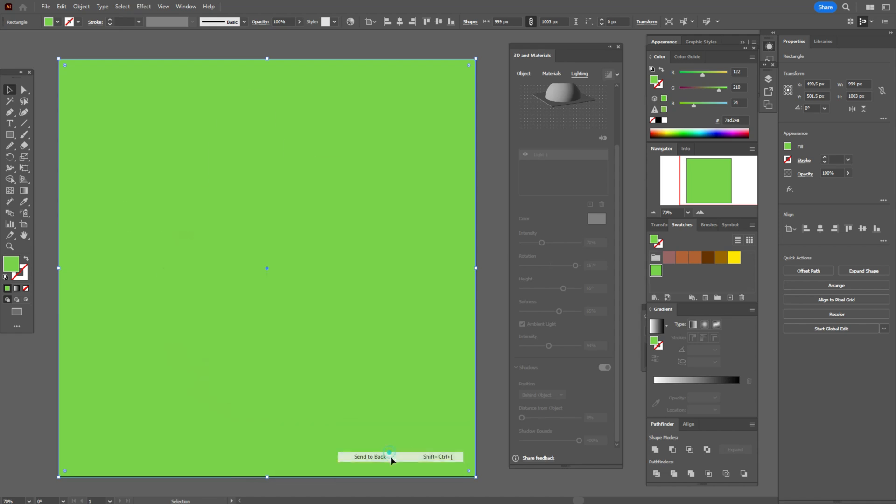
pyautogui.click(483, 343)
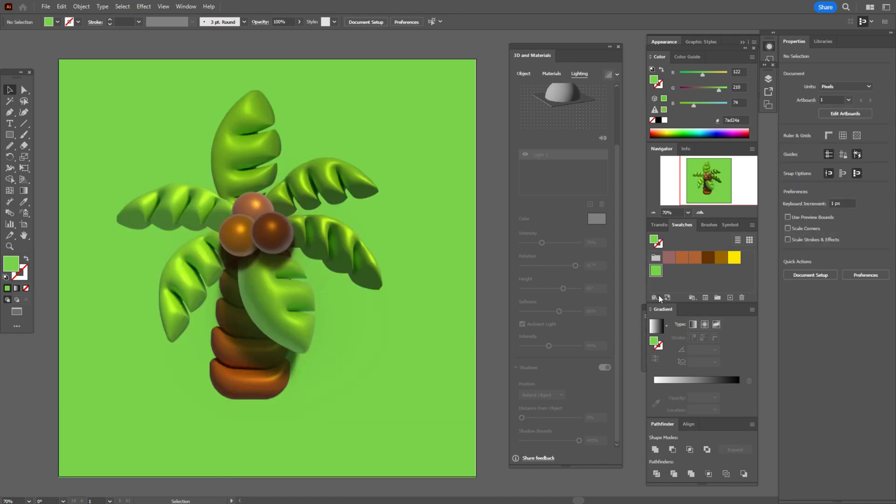
# Step: Draw a yellow circle about 618 px across over the palm's crown
pyautogui.click(734, 258)
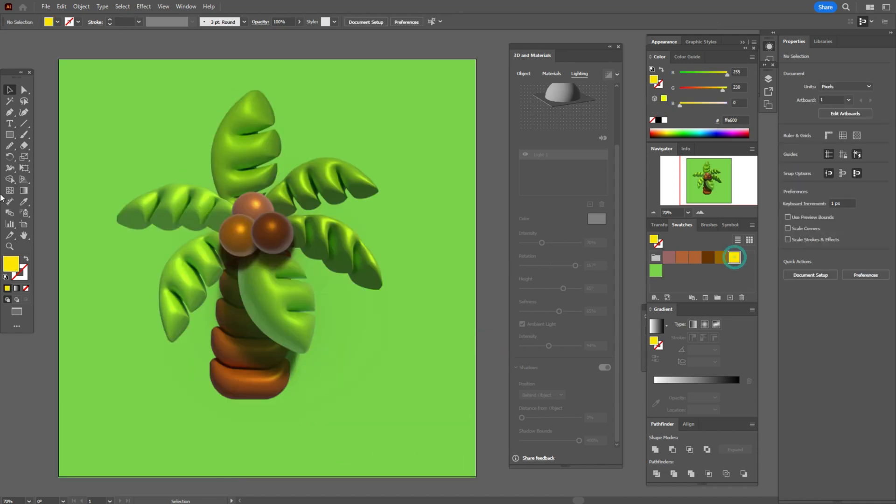
pyautogui.click(9, 135)
pyautogui.moveTo(9, 134)
pyautogui.mouseDown()
pyautogui.moveTo(46, 136)
pyautogui.moveTo(47, 159)
pyautogui.mouseUp()
pyautogui.moveTo(99, 98); pyautogui.dragTo(358, 356)
pyautogui.press('v')
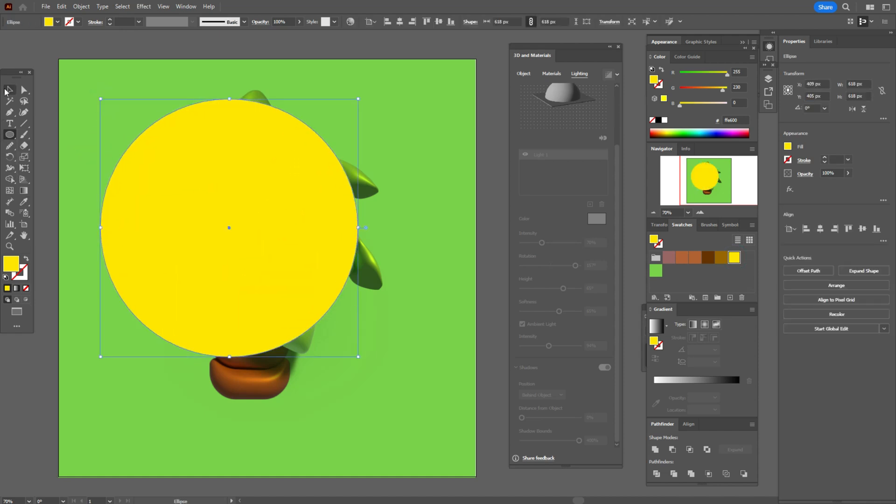
pyautogui.moveTo(256, 203); pyautogui.dragTo(270, 197)
# Step: Send the green background and yellow circle behind the palm, and shift the circle so it sits centrally behind the leaves
pyautogui.click(458, 156)
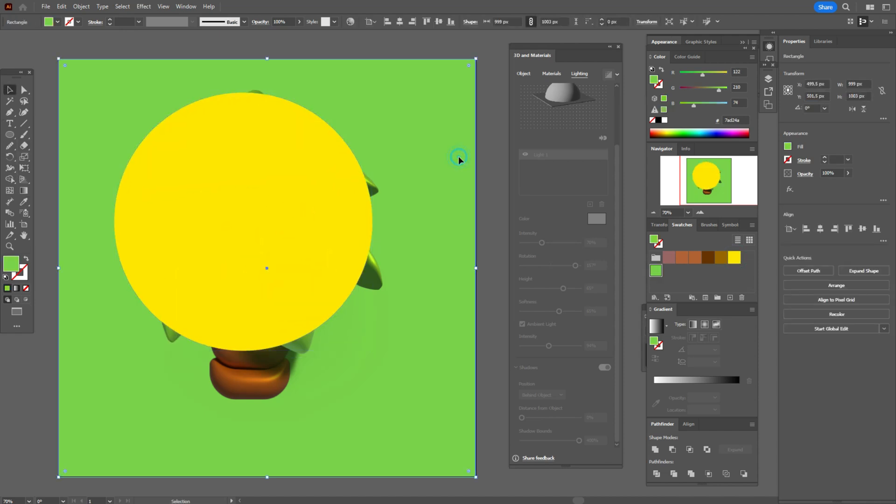
pyautogui.rightClick(458, 155)
pyautogui.moveTo(544, 402)
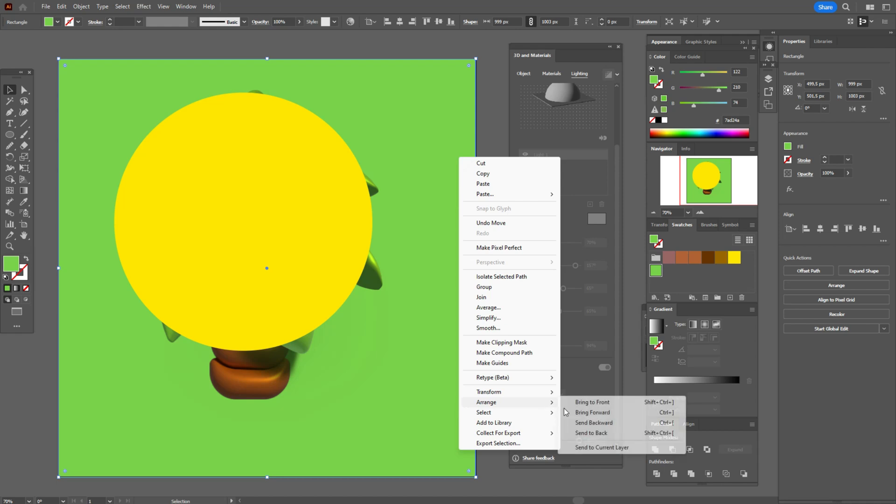
pyautogui.click(596, 434)
pyautogui.click(333, 183)
pyautogui.keyDown('shift'); pyautogui.click(429, 148); pyautogui.keyUp('shift')
pyautogui.rightClick(430, 147)
pyautogui.moveTo(502, 370)
pyautogui.click(570, 398)
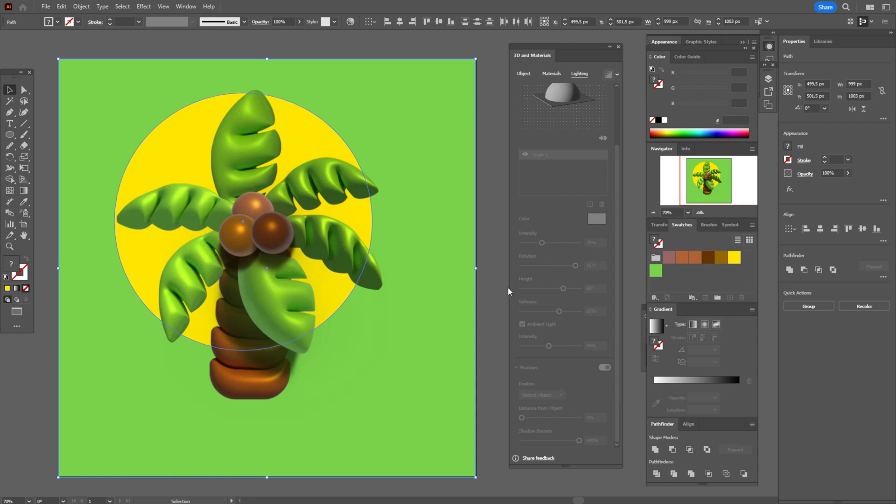
pyautogui.click(492, 285)
pyautogui.moveTo(172, 159); pyautogui.dragTo(188, 164)
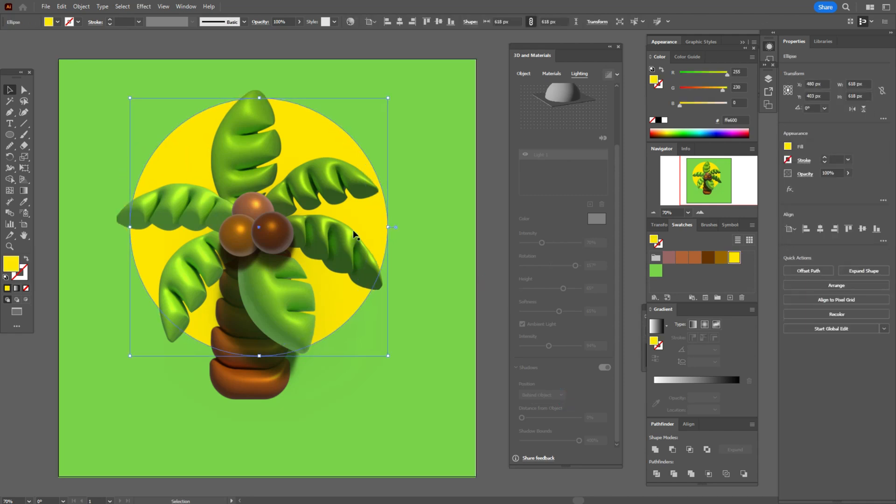
pyautogui.click(489, 228)
# Step: Centre the green background horizontally and stretch its right edge to cover the artboard
pyautogui.click(450, 238)
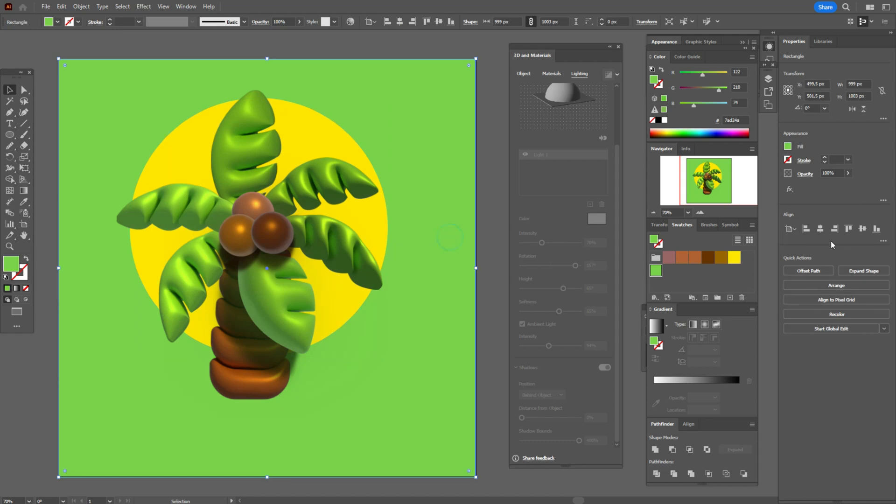
pyautogui.click(820, 232)
pyautogui.click(499, 255)
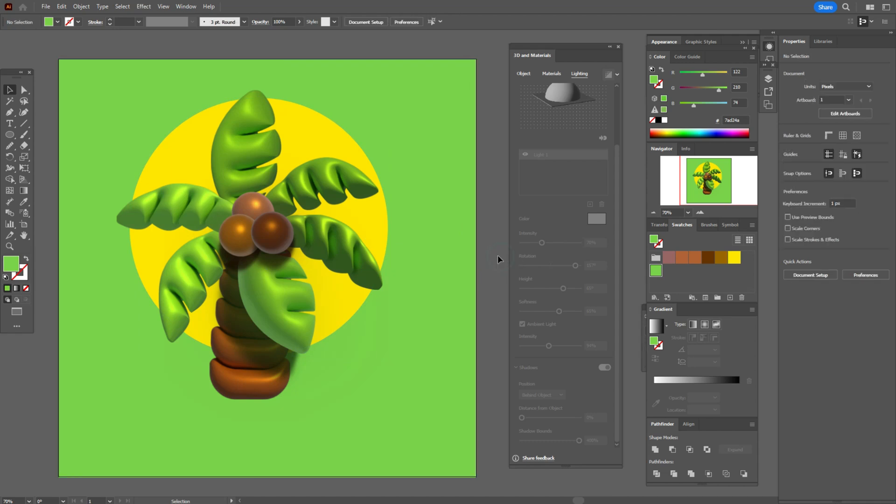
pyautogui.click(469, 262)
pyautogui.moveTo(477, 268); pyautogui.dragTo(474, 266)
pyautogui.click(484, 266)
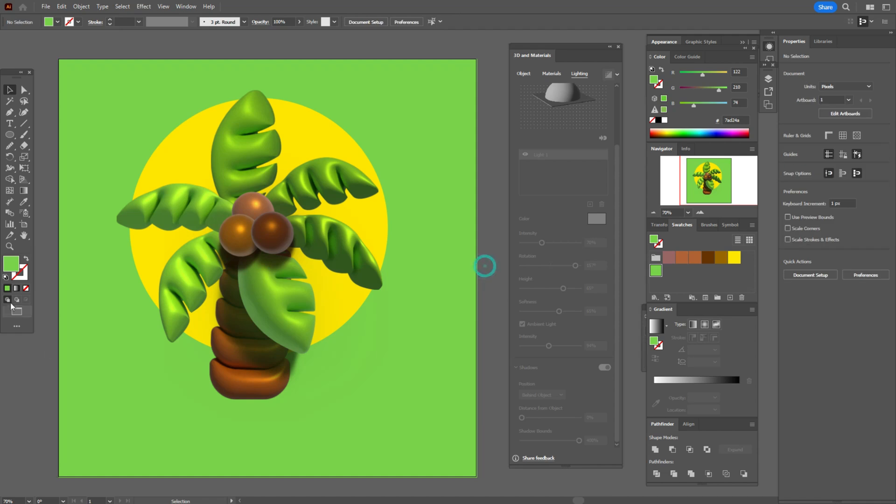
# Step: Show all swatches and draw a flat ellipse of about 262 × 69 px with the white-to-black gradient beside the trunk base
pyautogui.click(28, 235)
pyautogui.moveTo(270, 260)
pyautogui.mouseDown()
pyautogui.moveTo(325, 261)
pyautogui.moveTo(287, 262)
pyautogui.mouseUp()
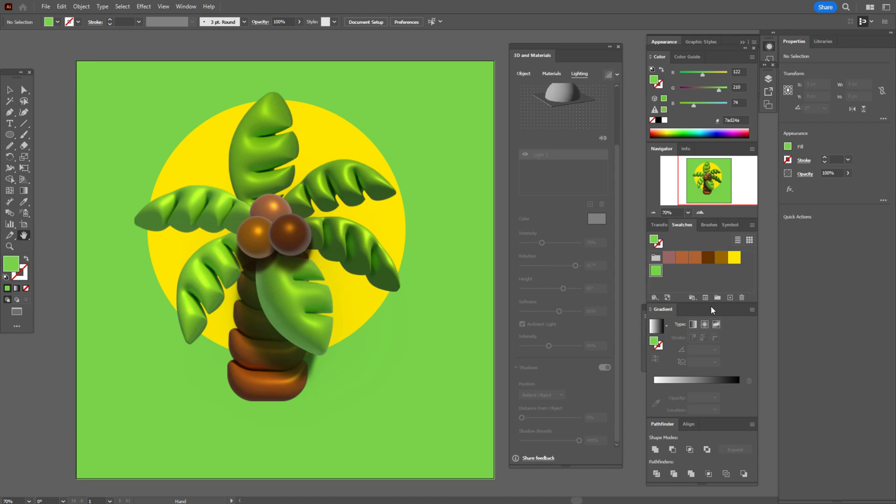
pyautogui.click(692, 298)
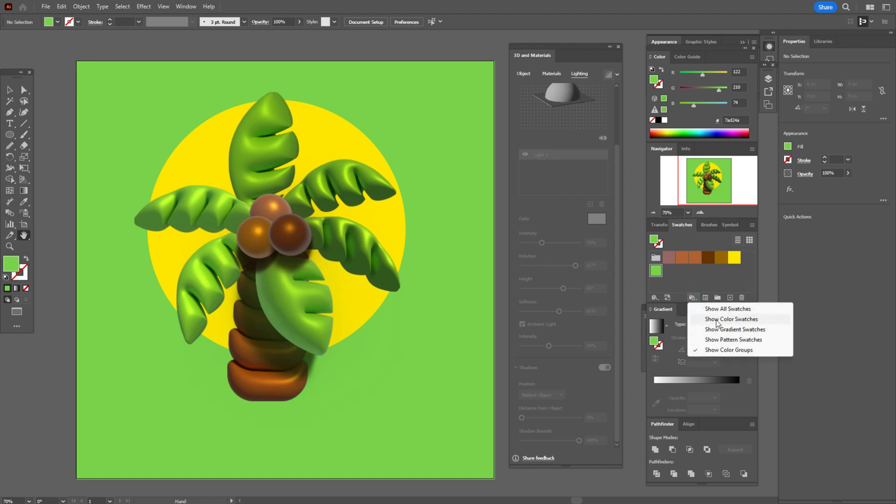
pyautogui.click(716, 309)
pyautogui.click(731, 267)
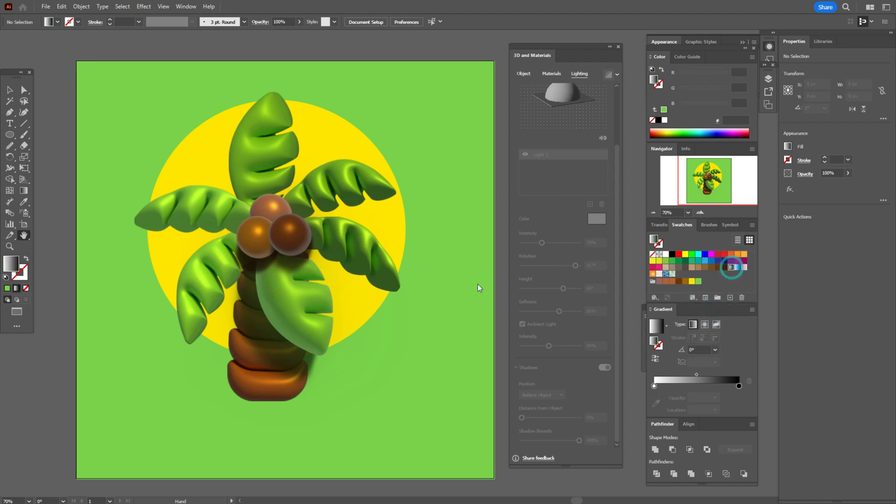
pyautogui.click(9, 136)
pyautogui.moveTo(305, 394); pyautogui.dragTo(415, 421)
# Step: Make the ellipse's gradient radial with black at the centre, and flatten it to an aspect ratio of 29.1886%
pyautogui.click(705, 324)
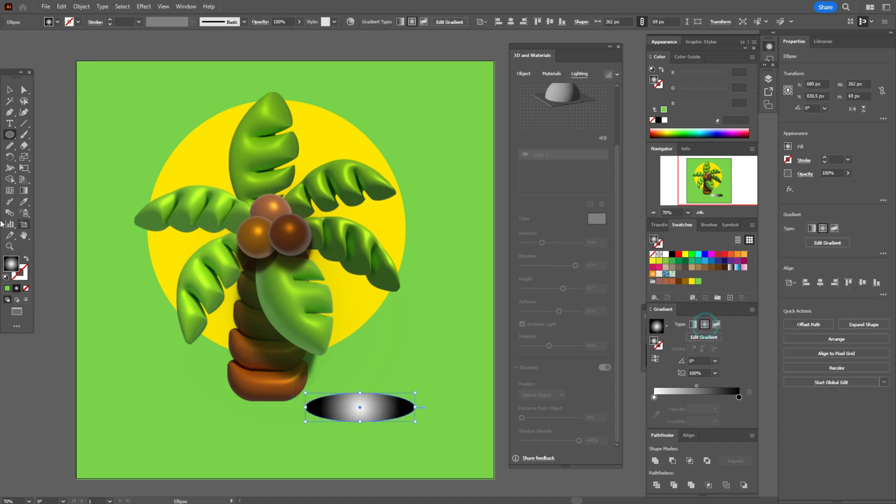
pyautogui.click(654, 361)
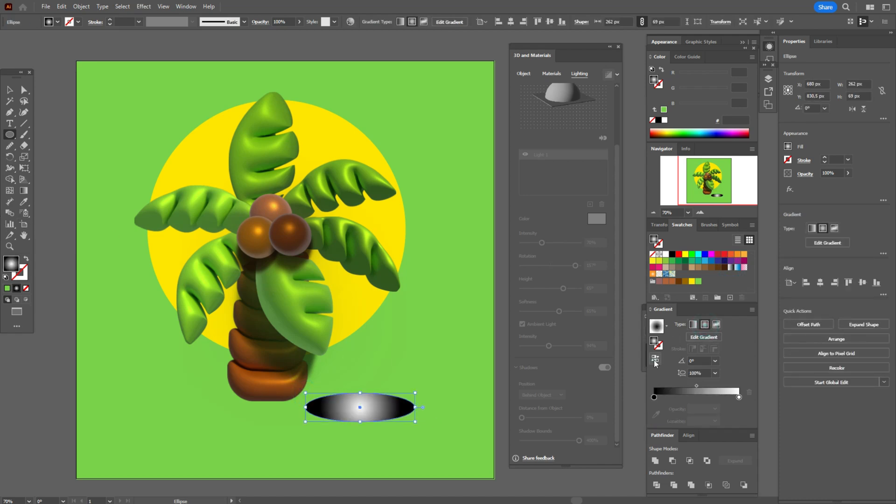
pyautogui.click(23, 191)
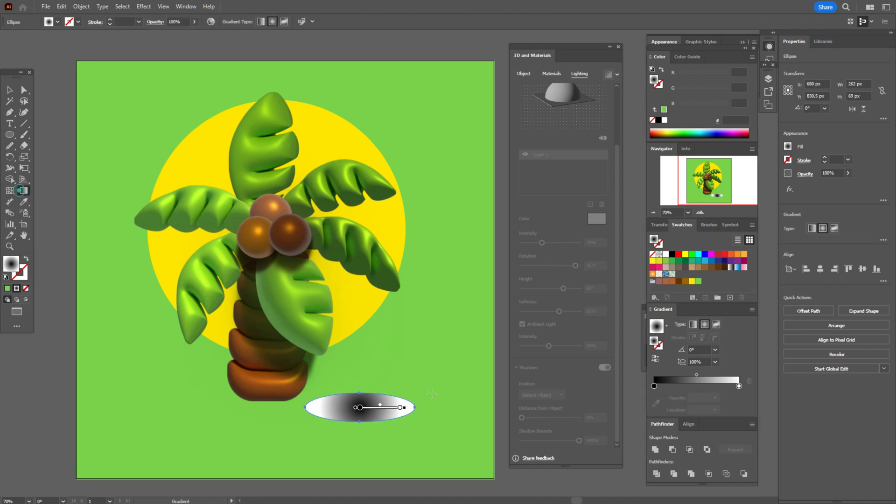
pyautogui.moveTo(359, 367); pyautogui.dragTo(366, 398)
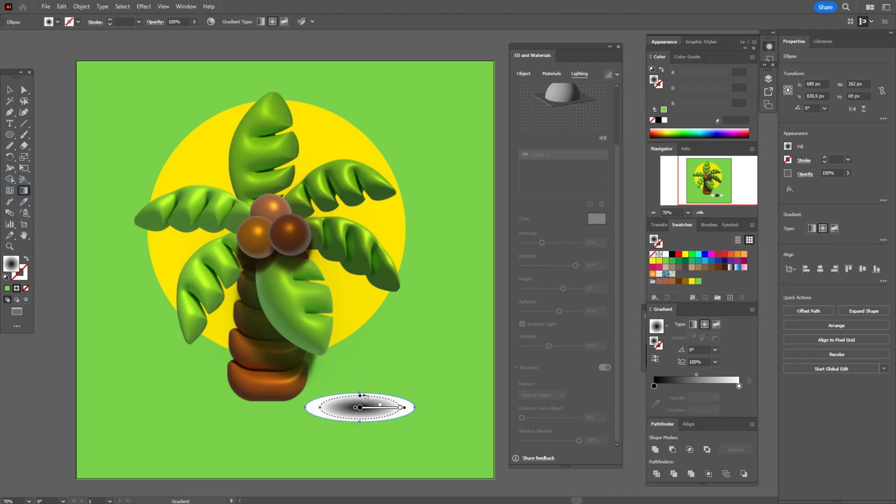
# Step: Set the gradient ellipse's blending mode to Multiply and send it with the green background behind the palm
pyautogui.click(10, 90)
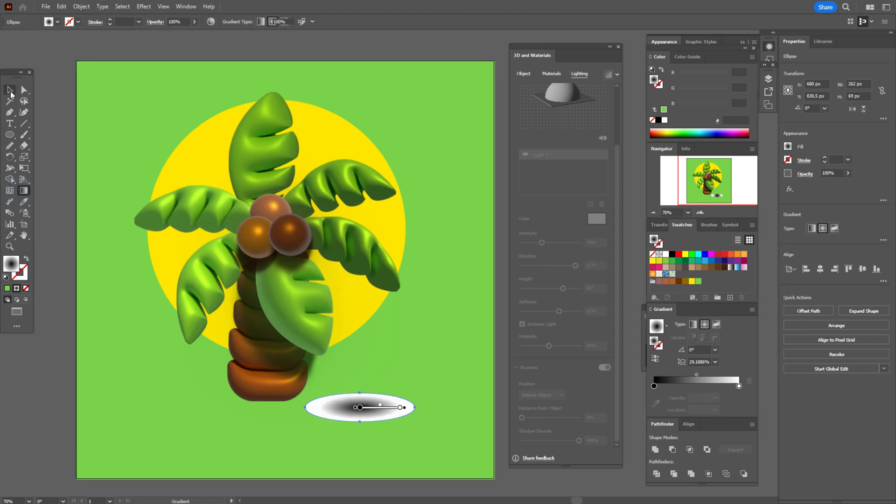
pyautogui.click(806, 174)
pyautogui.click(750, 189)
pyautogui.click(741, 223)
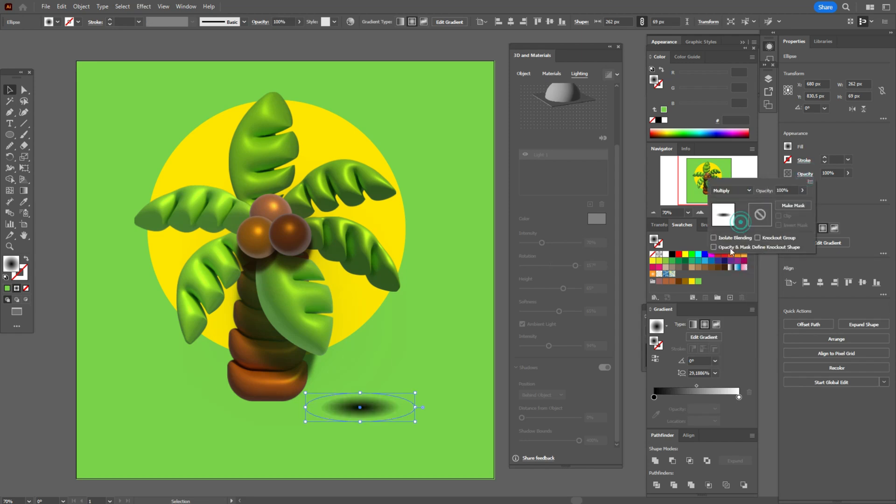
pyautogui.click(446, 353)
pyautogui.rightClick(446, 353)
pyautogui.moveTo(505, 306)
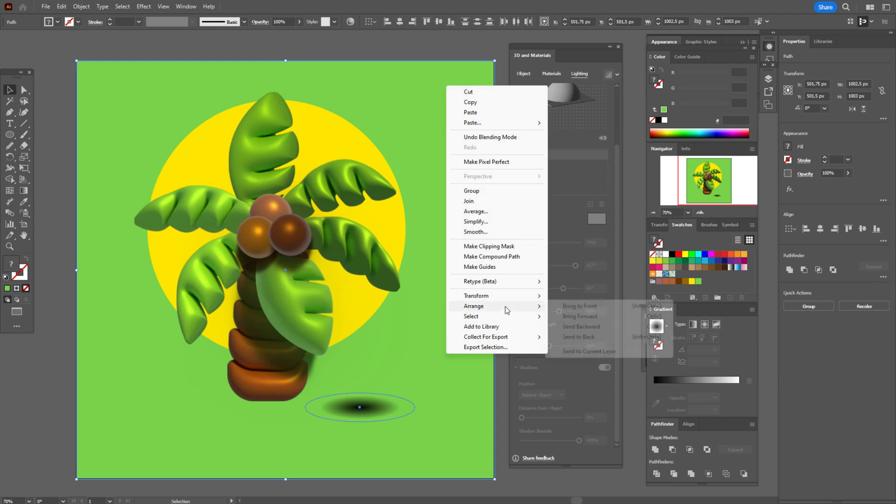
pyautogui.click(606, 337)
# Step: Fit the shadow ellipse under the trunk base at about 319 × 46 px and set its gradient midpoint to 40.3226%
pyautogui.moveTo(388, 402); pyautogui.dragTo(346, 426)
pyautogui.moveTo(236, 418); pyautogui.dragTo(226, 399)
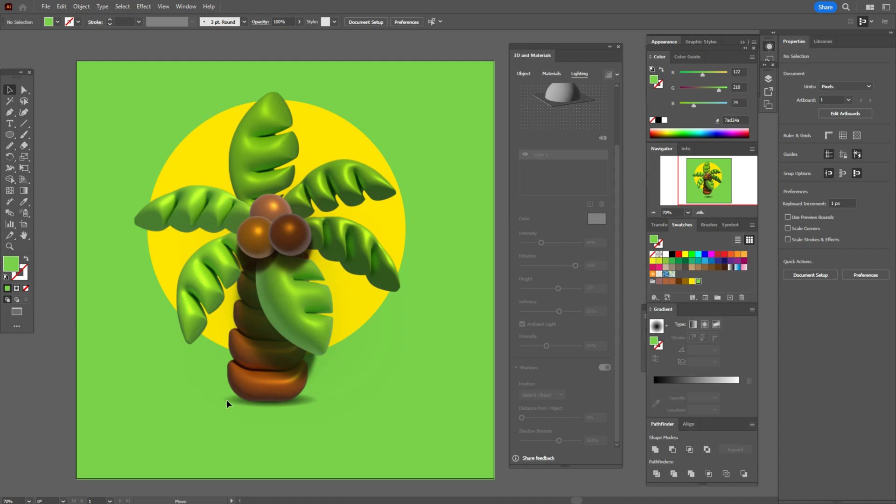
pyautogui.moveTo(226, 399); pyautogui.dragTo(226, 400)
pyautogui.click(697, 387)
pyautogui.moveTo(697, 385); pyautogui.dragTo(688, 387)
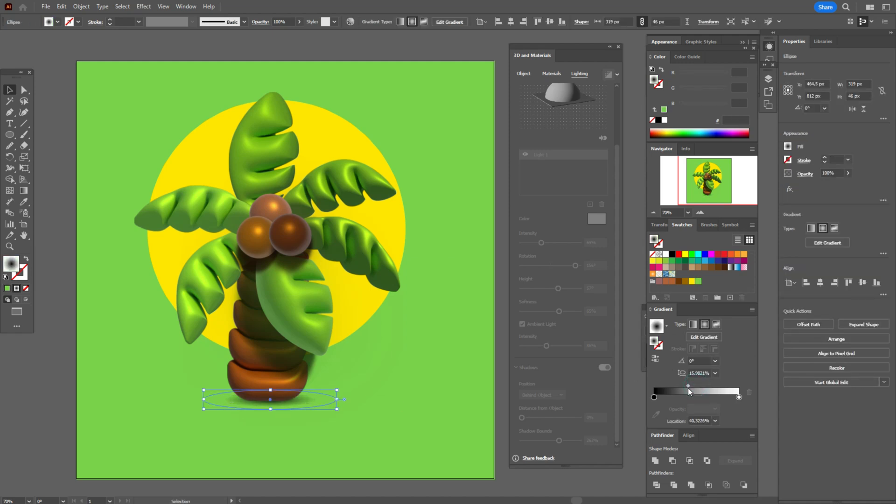
# Step: Widen the shadow ellipse so it extends past both sides of the trunk base
pyautogui.moveTo(204, 400); pyautogui.dragTo(194, 402)
pyautogui.moveTo(337, 400); pyautogui.dragTo(387, 400)
pyautogui.moveTo(195, 400)
pyautogui.mouseDown()
pyautogui.moveTo(158, 402)
pyautogui.moveTo(196, 401)
pyautogui.mouseUp()
pyautogui.moveTo(389, 399); pyautogui.dragTo(333, 401)
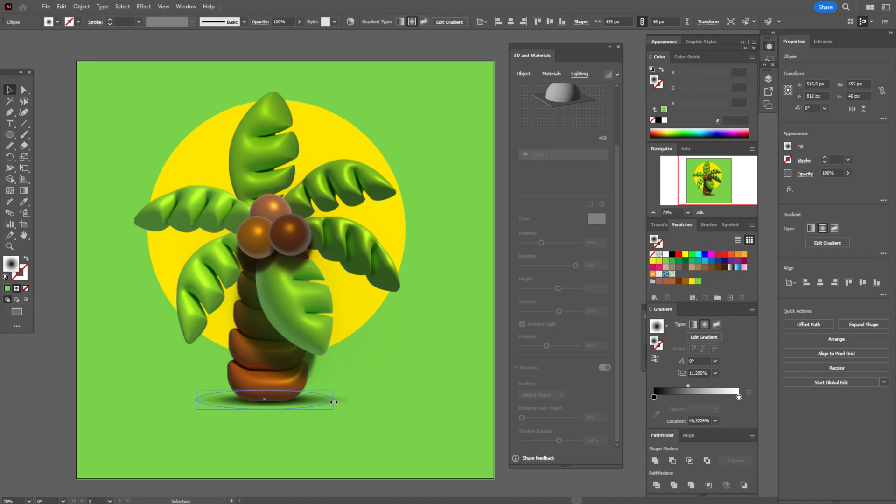
pyautogui.click(499, 377)
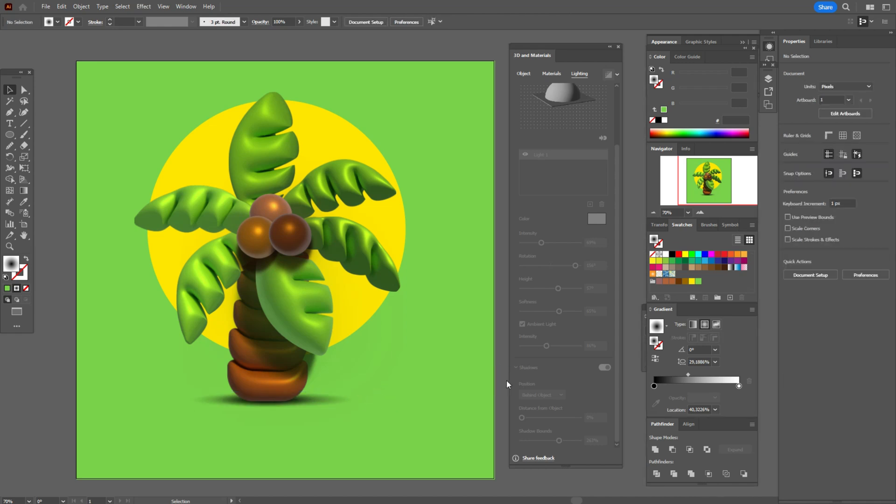
# Step: Turn on the lower-left leaf's shadow and set its light height to 65° and rotation to 180°
pyautogui.click(248, 162)
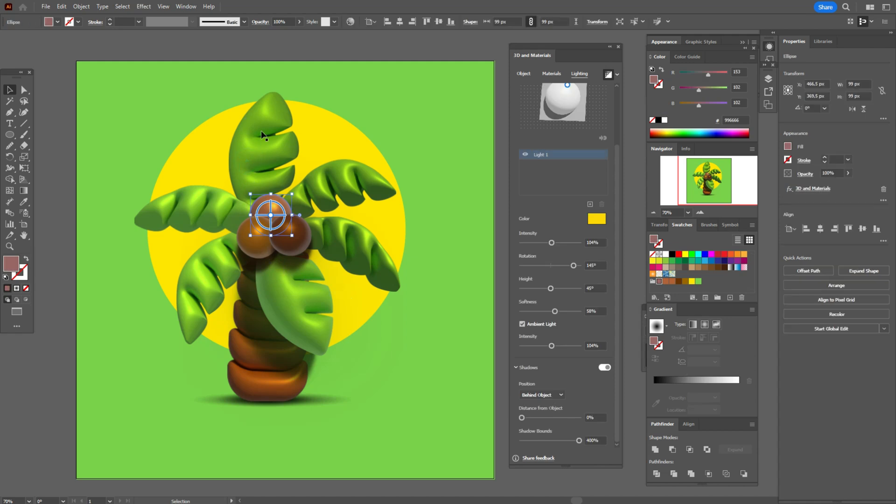
pyautogui.click(172, 285)
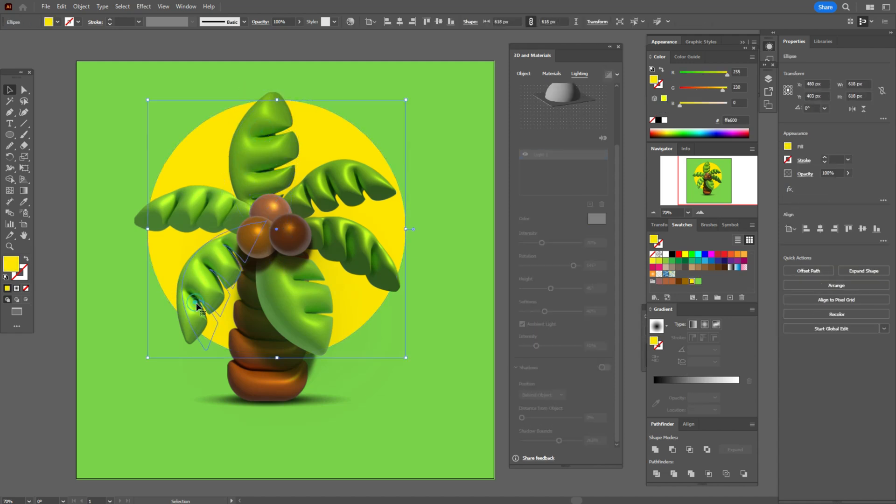
pyautogui.click(196, 303)
pyautogui.moveTo(619, 207); pyautogui.dragTo(618, 253)
pyautogui.click(606, 367)
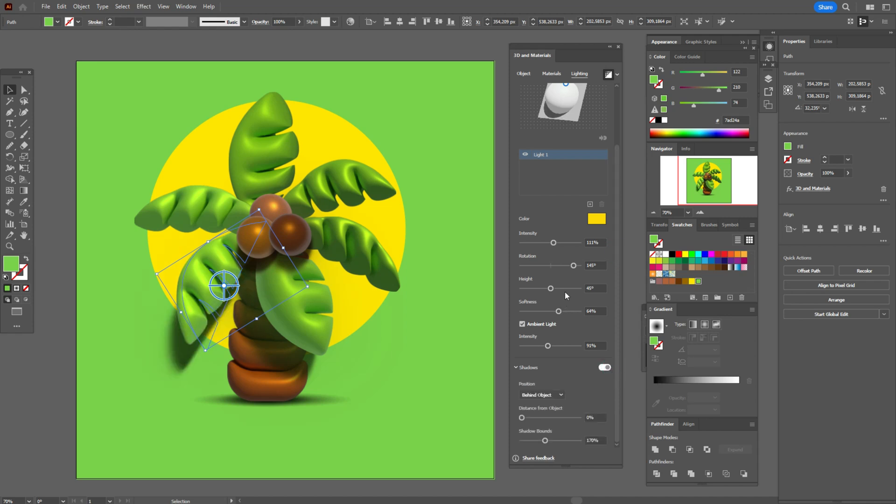
pyautogui.moveTo(574, 265)
pyautogui.mouseDown()
pyautogui.moveTo(556, 290)
pyautogui.moveTo(579, 266)
pyautogui.mouseUp()
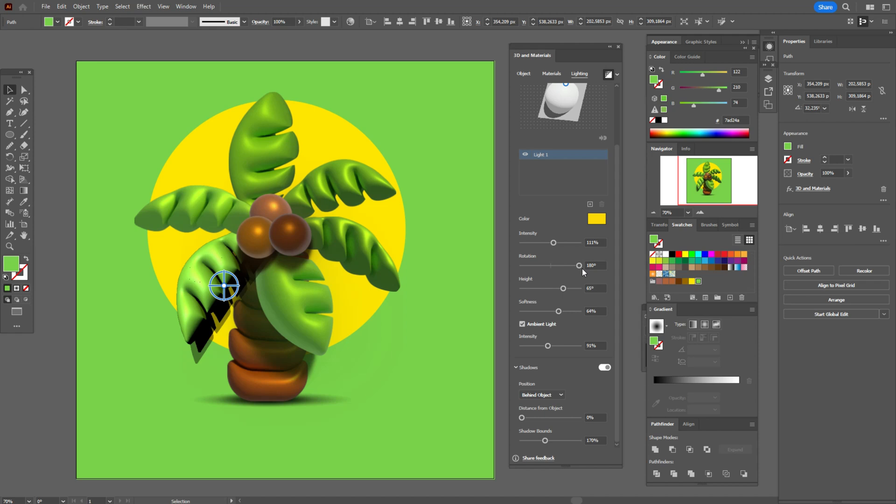
# Step: Turn on the lower-right leaf's shadow and arrange that leaf behind the trunk, just above the yellow circle
pyautogui.click(364, 262)
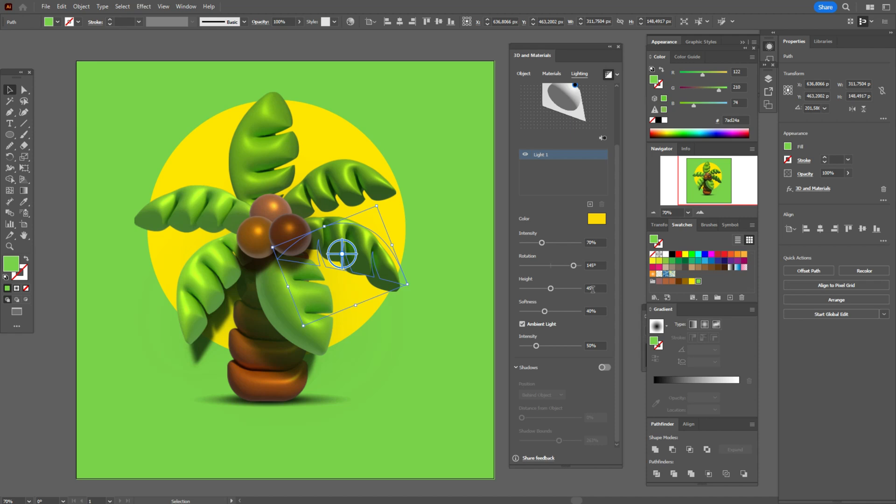
pyautogui.click(604, 367)
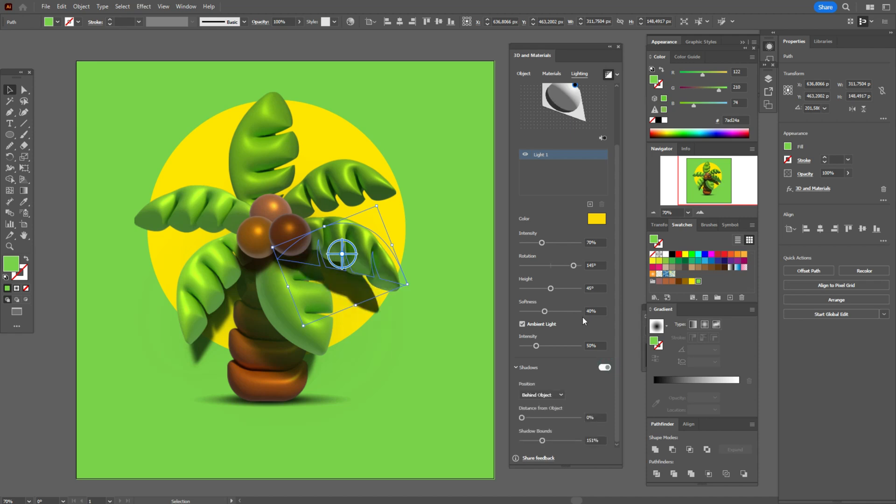
pyautogui.hotkey('ctrl', 'a')
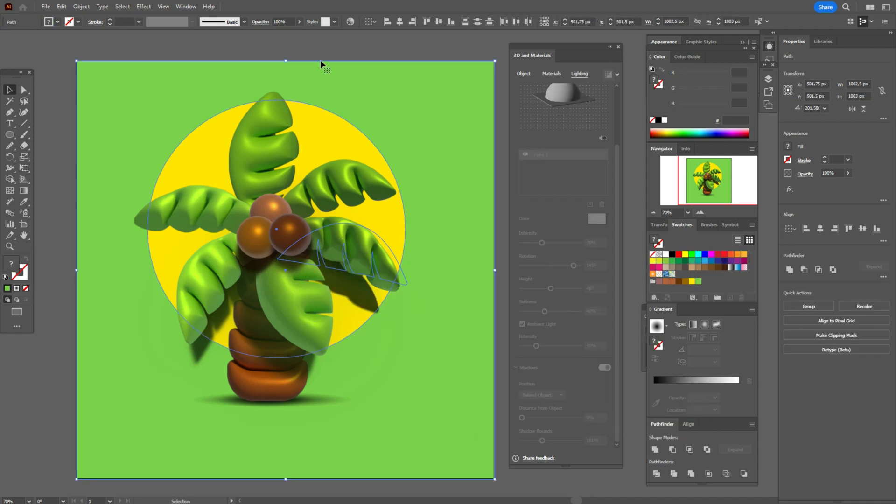
# Step: Lock the front leaf's path in the layer list and increase the light softness of the lower-right leaf
pyautogui.click(295, 299)
pyautogui.click(769, 79)
pyautogui.click(653, 174)
pyautogui.click(653, 174)
pyautogui.click(662, 184)
pyautogui.click(364, 262)
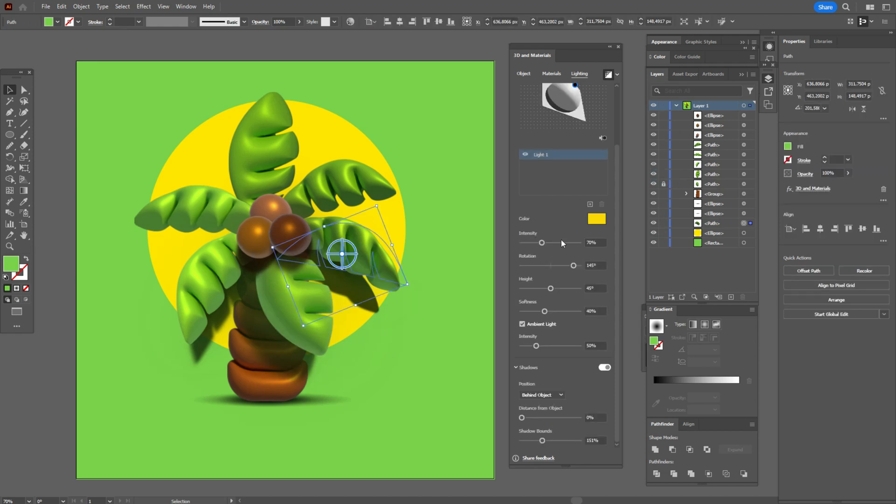
pyautogui.hotkey('ctrl', 'shift', 'a')
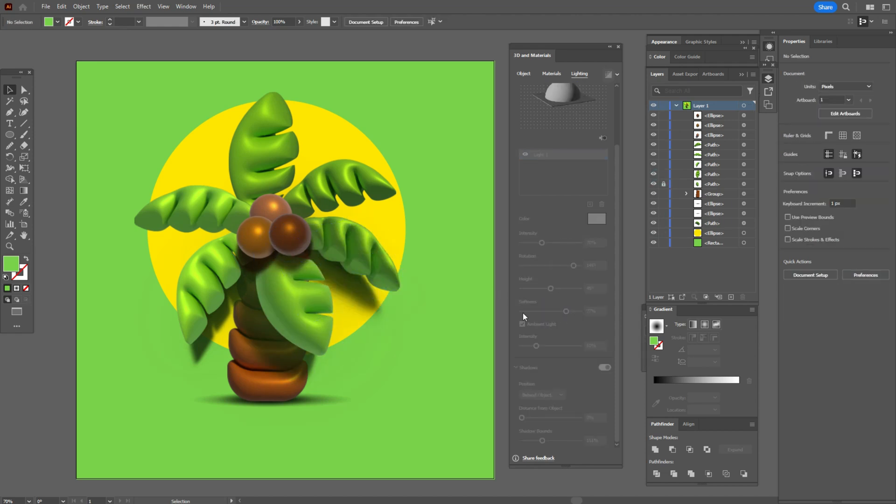
# Step: Turn on shadows for the upper-right and left leaves, setting the upper-right light's softness to 71% and adjusting the left leaf's lighting
pyautogui.click(367, 171)
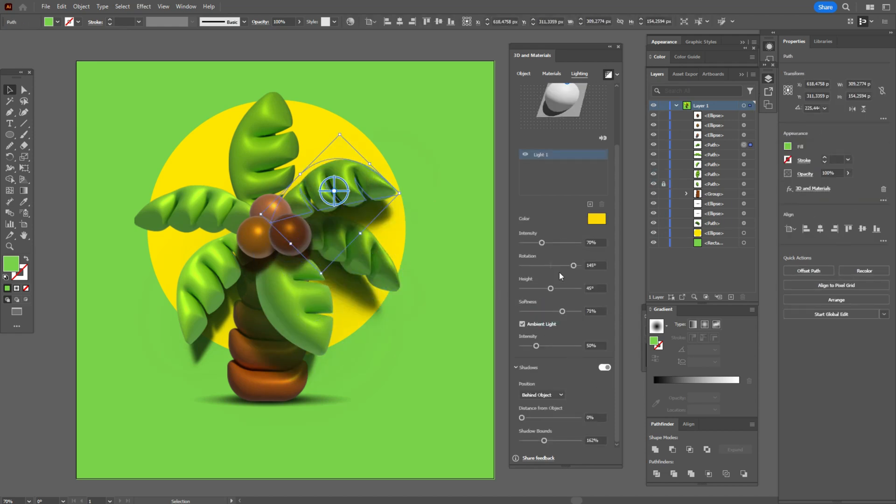
pyautogui.hotkey('ctrl', 'shift', 'a')
pyautogui.click(189, 226)
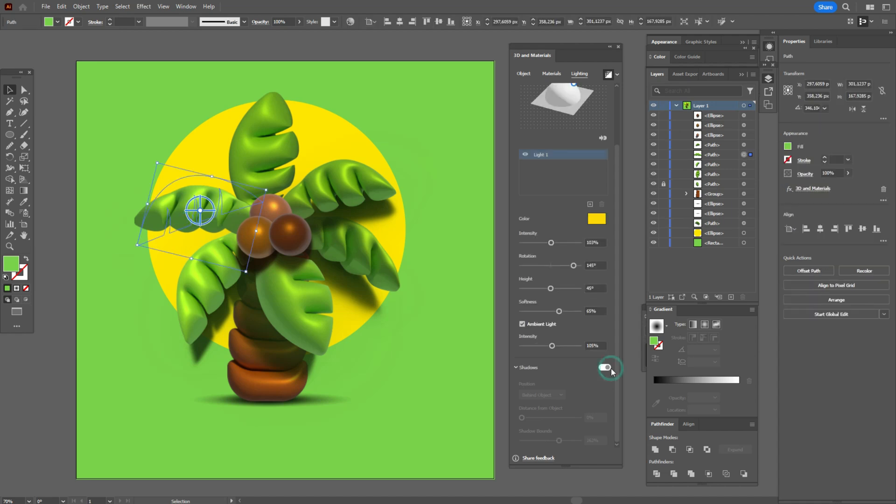
pyautogui.moveTo(575, 266)
pyautogui.mouseDown()
pyautogui.moveTo(555, 289)
pyautogui.moveTo(567, 311)
pyautogui.mouseUp()
pyautogui.hotkey('ctrl', 'shift', 'a')
# Step: Shift the top leaf slightly right, turn on its shadow, and adjust its light rotation, softness and ambient intensity
pyautogui.click(290, 148)
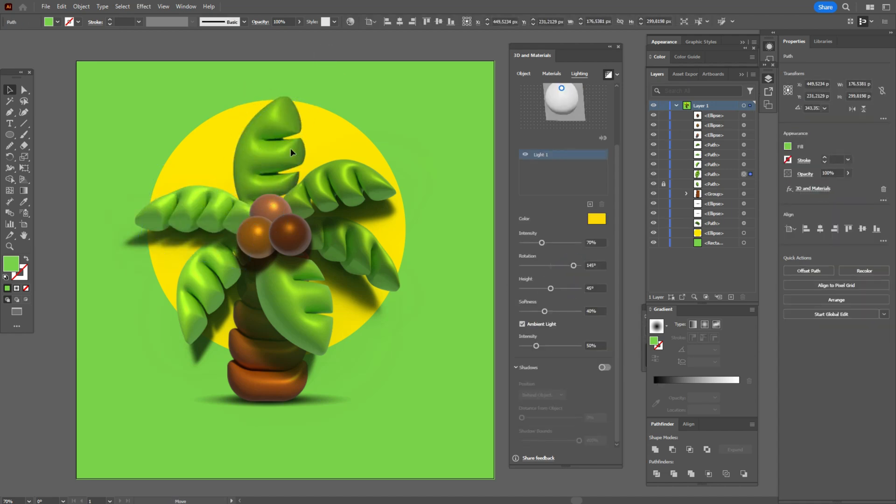
pyautogui.click(550, 346)
pyautogui.click(570, 266)
pyautogui.click(561, 311)
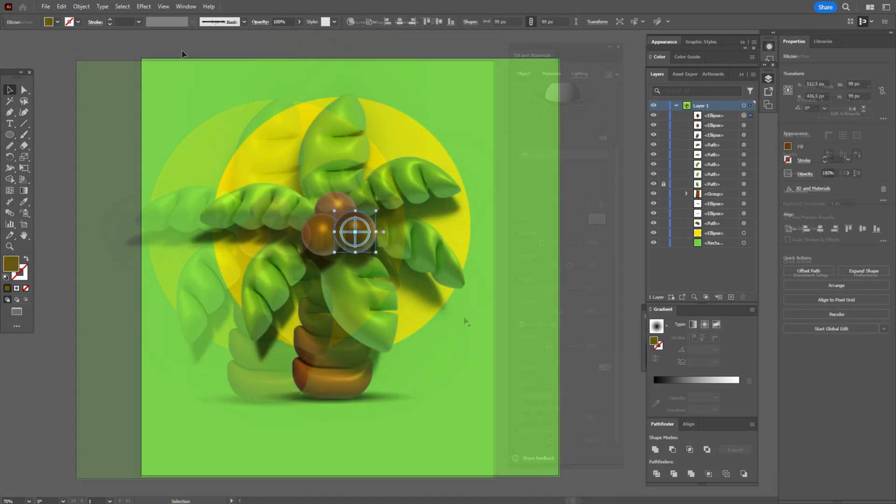
# Step: Unlock the front leaf, then expand the appearance of all palm parts except background, yellow circle and ground shadows, and group them
pyautogui.hotkey('ctrl', 'a')
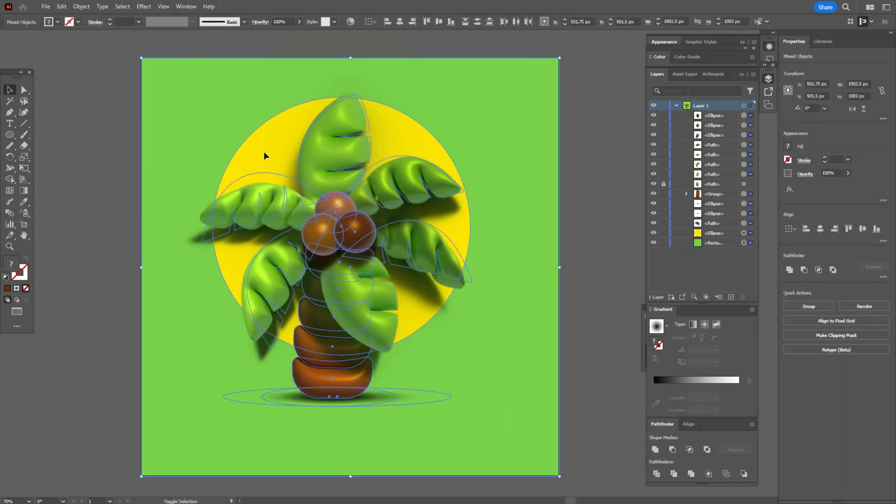
pyautogui.keyDown('shift'); pyautogui.click(258, 127); pyautogui.keyUp('shift')
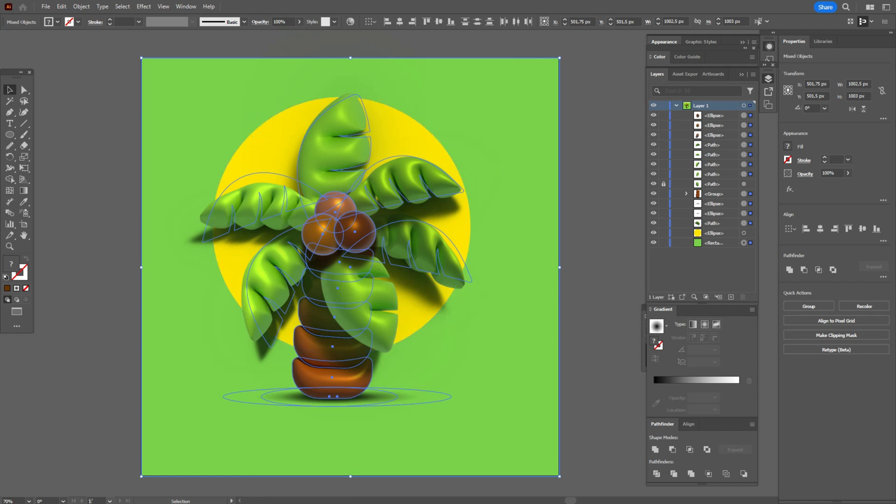
pyautogui.keyDown('shift'); pyautogui.click(479, 83); pyautogui.keyUp('shift')
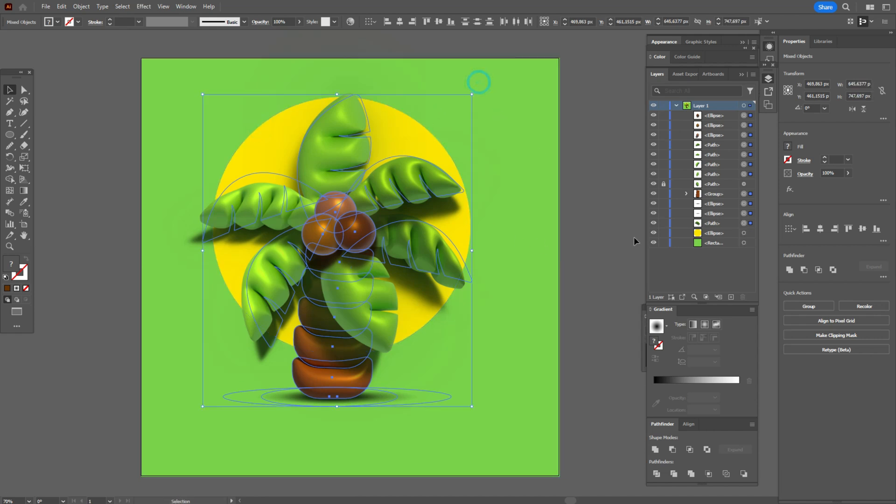
pyautogui.keyDown('shift'); pyautogui.click(386, 331); pyautogui.keyUp('shift')
pyautogui.keyDown('shift'); pyautogui.click(264, 398); pyautogui.keyUp('shift')
pyautogui.keyDown('shift'); pyautogui.click(239, 400); pyautogui.keyUp('shift')
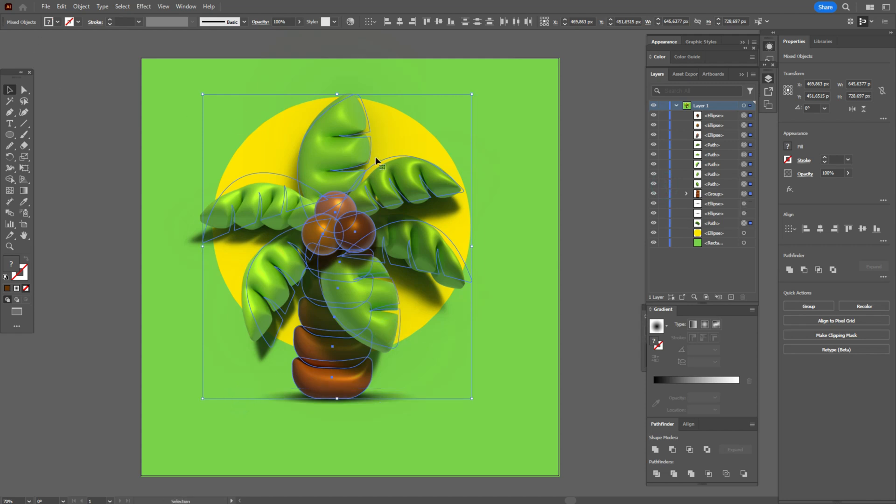
pyautogui.click(80, 7)
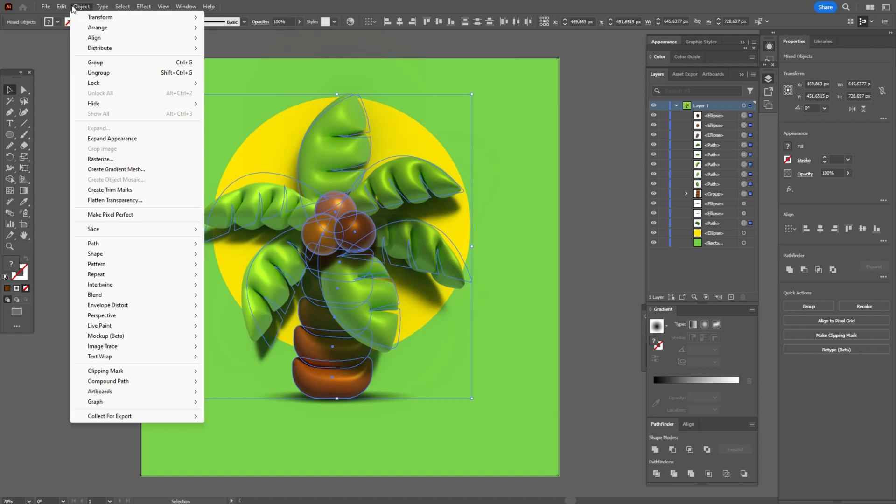
pyautogui.click(122, 139)
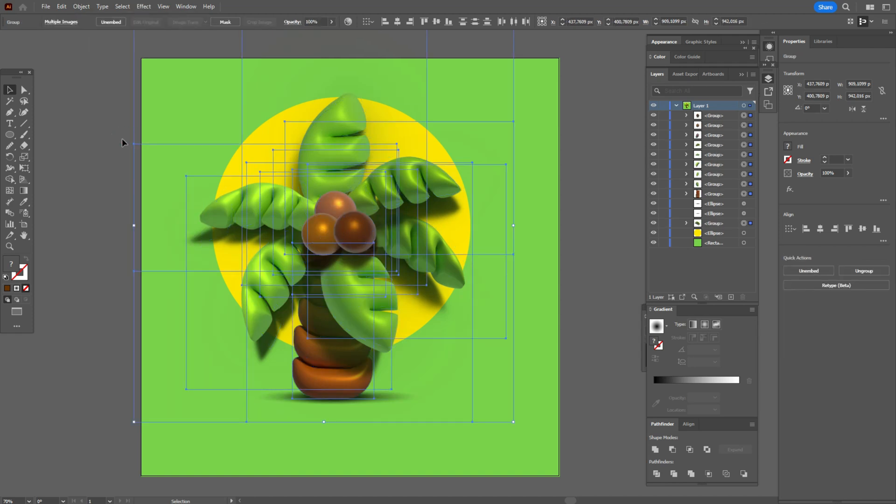
pyautogui.hotkey('ctrl', 'g')
# Step: Try moving the grouped palm away from the yellow circle, then undo the moves
pyautogui.moveTo(314, 227); pyautogui.dragTo(426, 235)
pyautogui.moveTo(603, 210); pyautogui.dragTo(496, 332)
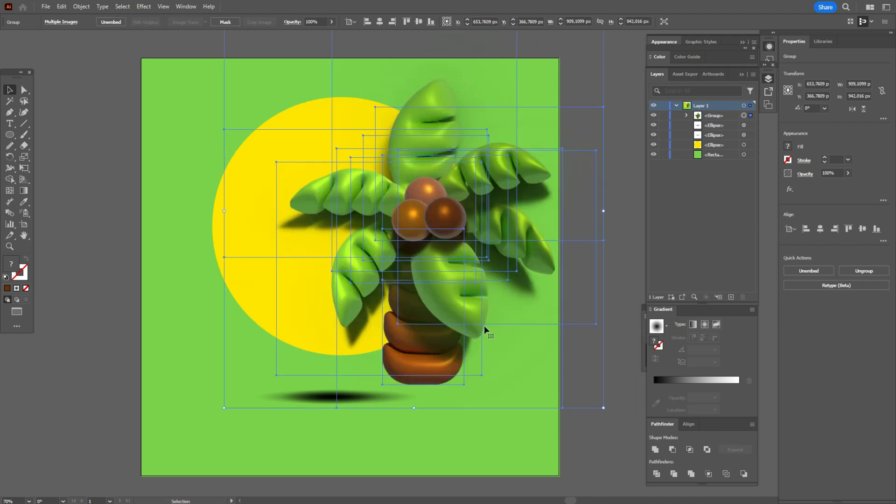
pyautogui.hotkey('ctrl', 'z')
pyautogui.hotkey('ctrl', 'z')
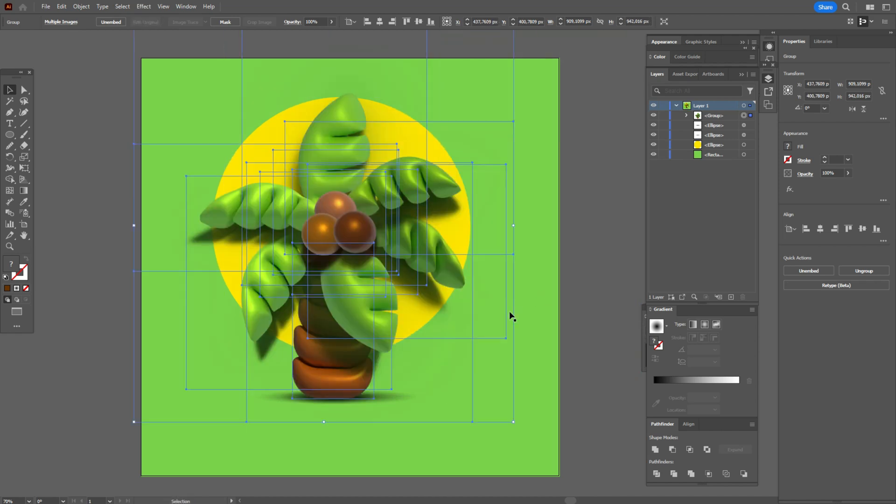
pyautogui.click(584, 267)
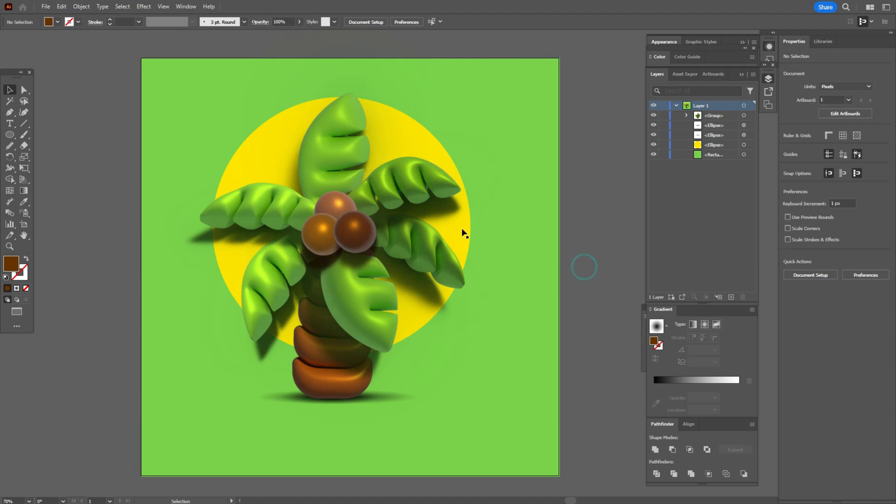
# Step: Create a new 210 × 297 mm portrait document in RGB color with one artboard
pyautogui.click(45, 7)
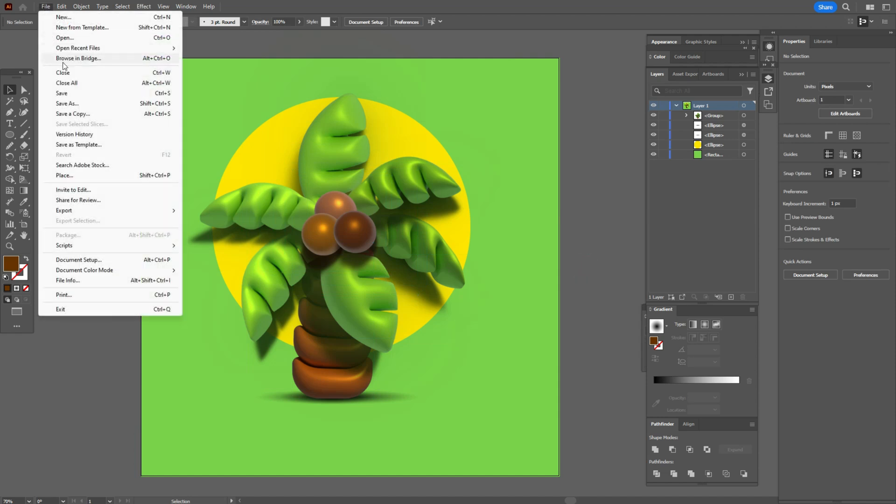
pyautogui.click(61, 19)
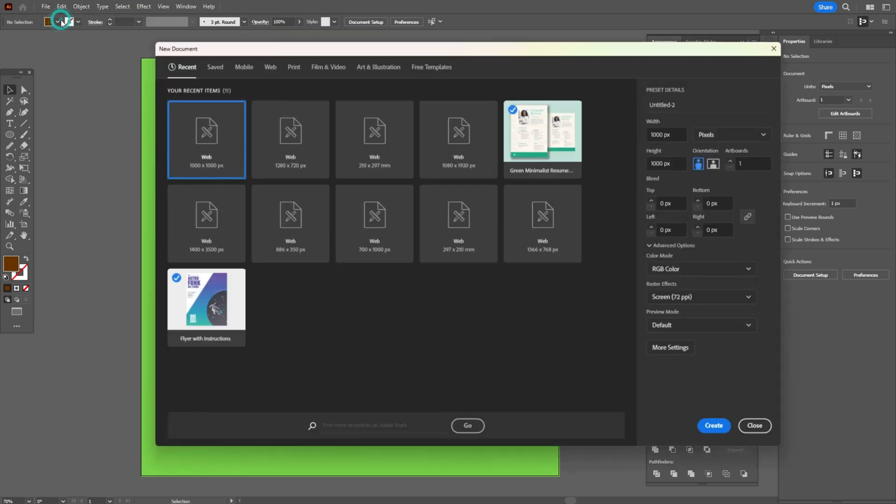
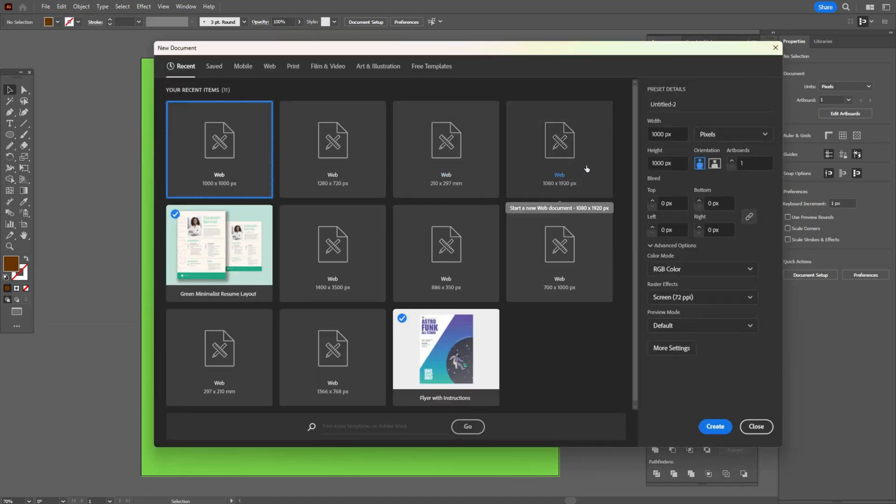
pyautogui.click(430, 177)
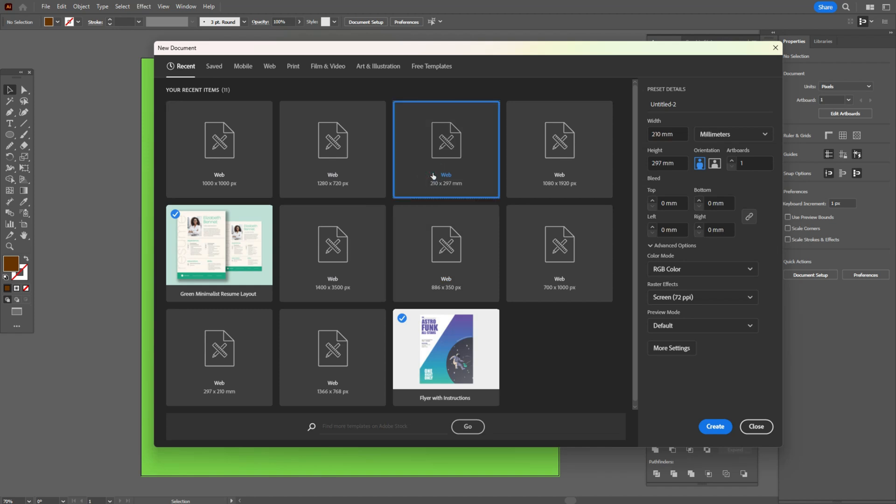
pyautogui.click(715, 426)
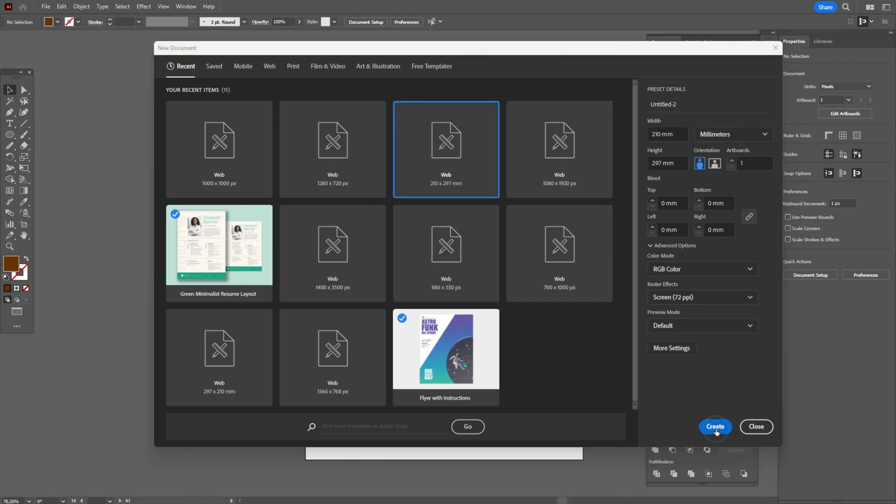
# Step: Copy all the artwork from the palm document and paste it into the new 210 × 297 mm document
pyautogui.click(23, 235)
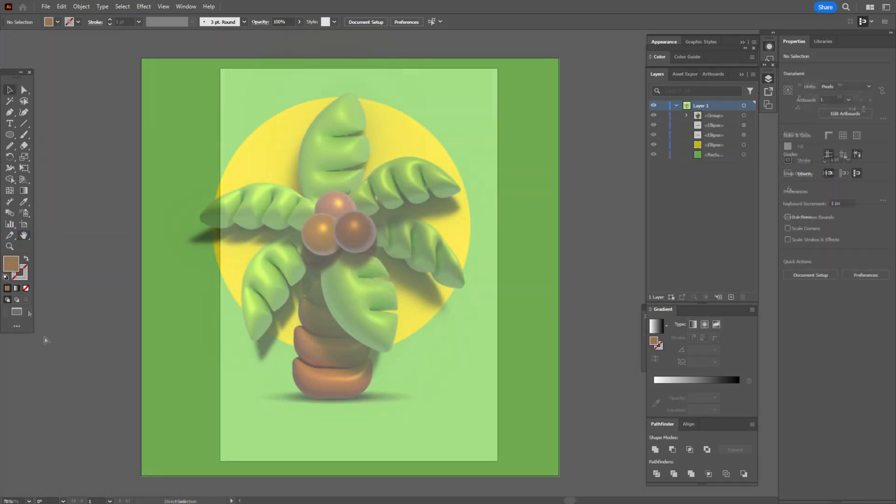
pyautogui.press('a')
pyautogui.hotkey('ctrl', 'a')
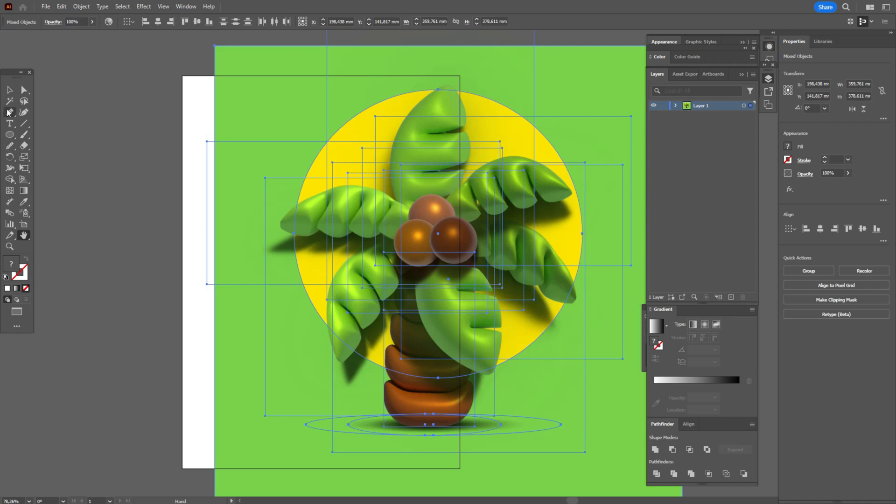
# Step: Scale the pasted artwork proportionally to about 223 × 235 mm and place it across the upper part of the page
pyautogui.click(9, 90)
pyautogui.moveTo(207, 263); pyautogui.dragTo(314, 264)
pyautogui.moveTo(558, 268); pyautogui.dragTo(413, 263)
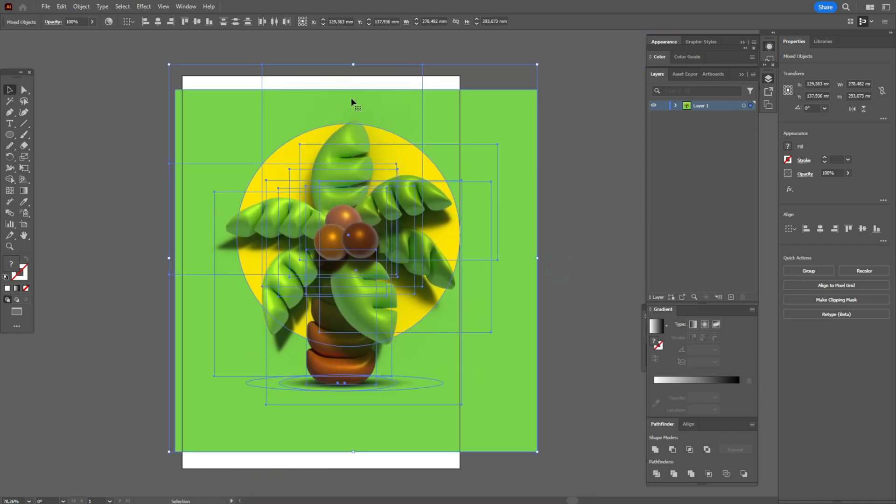
pyautogui.moveTo(358, 73); pyautogui.dragTo(350, 142)
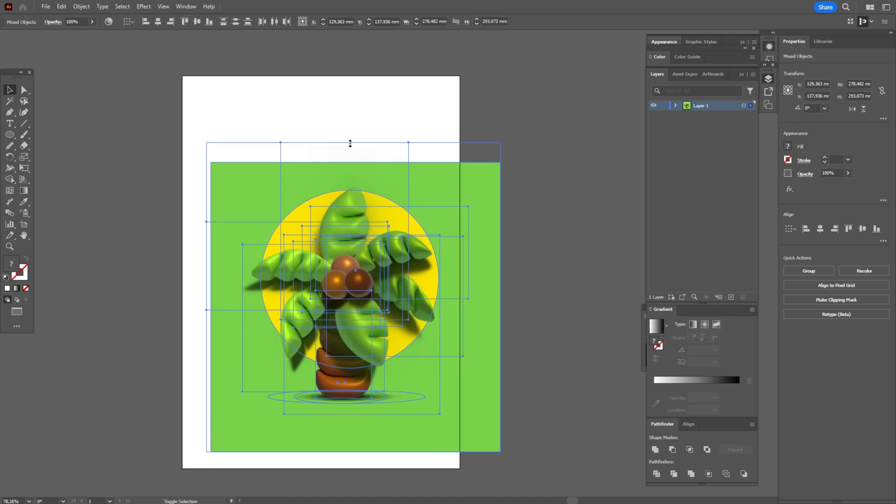
pyautogui.moveTo(396, 260); pyautogui.dragTo(369, 201)
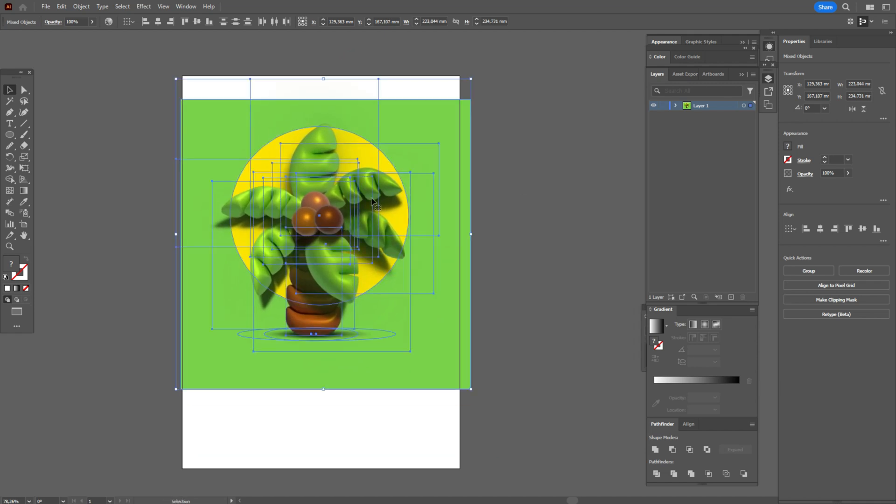
pyautogui.click(523, 184)
# Step: Resize the green background rectangle to about 212 mm wide and extend it to cover the page from top to bottom edge
pyautogui.click(444, 217)
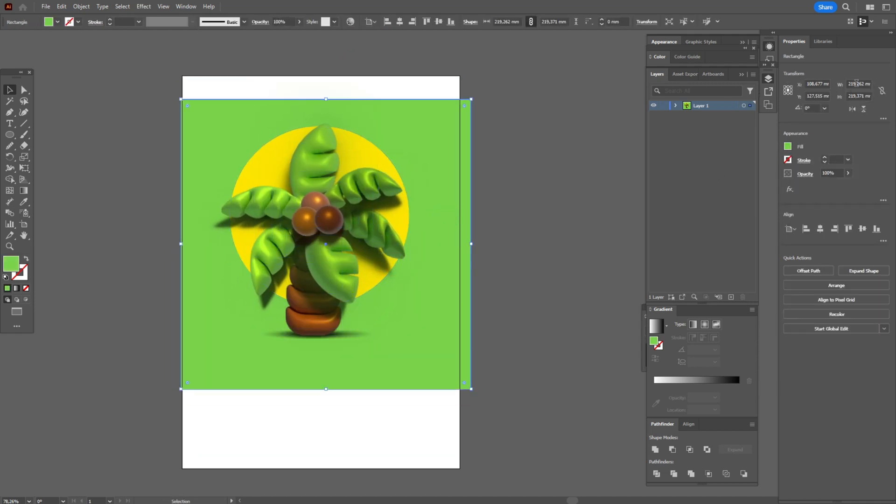
pyautogui.moveTo(471, 245); pyautogui.dragTo(462, 246)
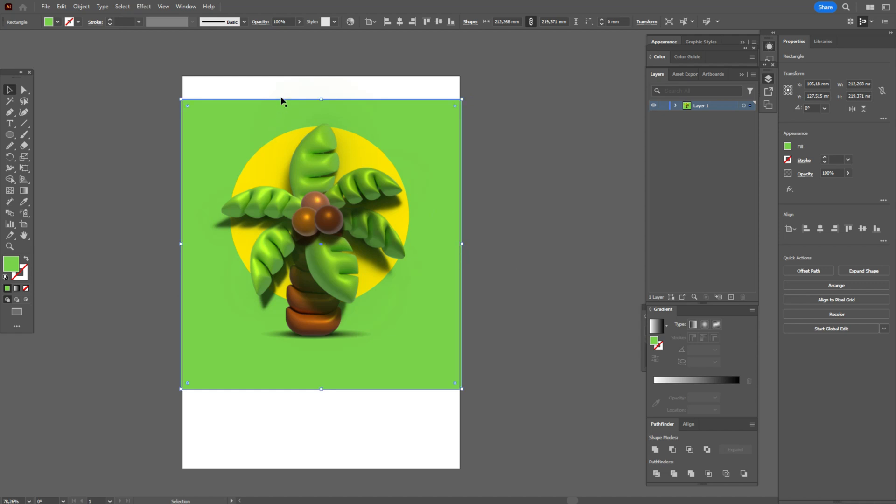
pyautogui.moveTo(321, 100); pyautogui.dragTo(316, 75)
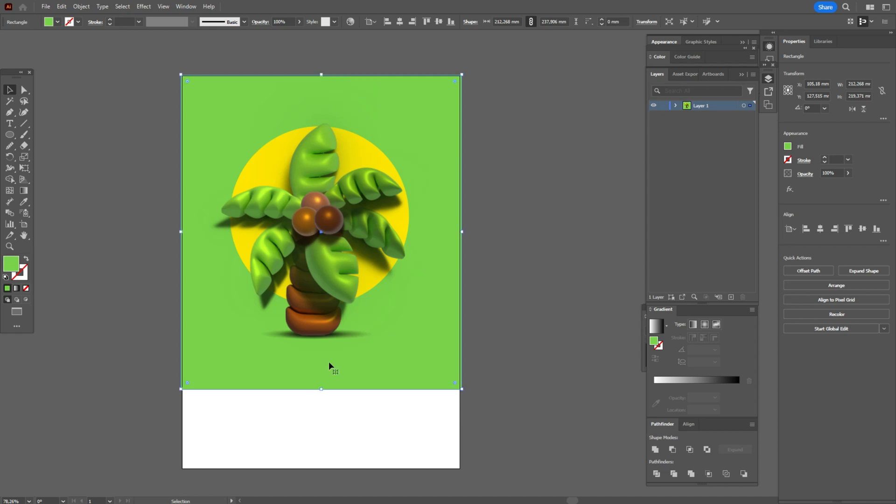
pyautogui.moveTo(321, 392); pyautogui.dragTo(336, 470)
pyautogui.click(476, 297)
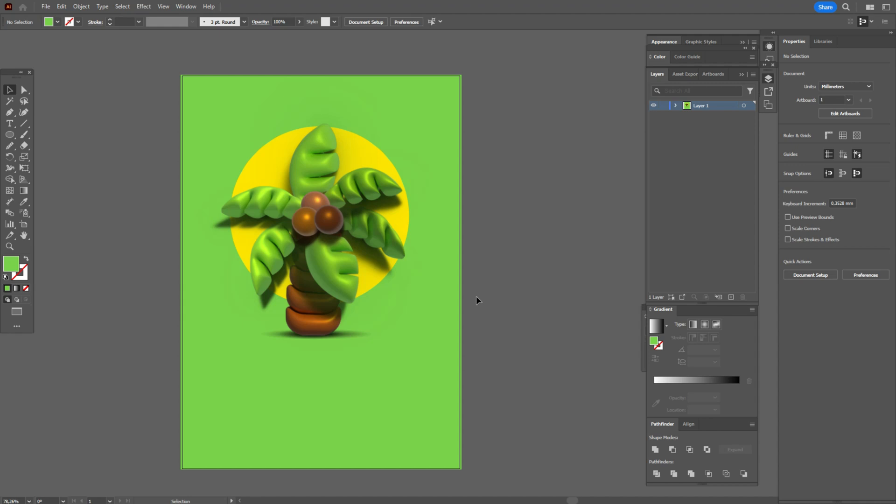
# Step: Scale the palm, its ground shadows and the yellow sun together proportionally to about 213 × 220 mm, without the green background
pyautogui.click(327, 215)
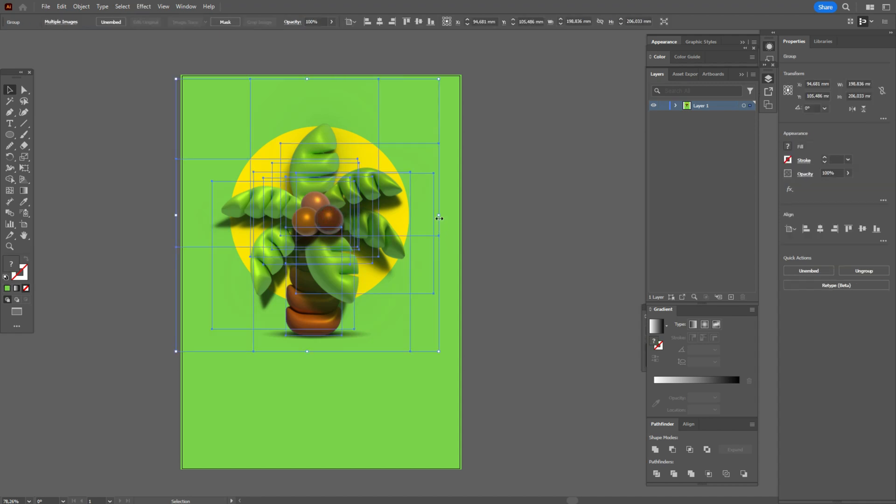
pyautogui.click(439, 217)
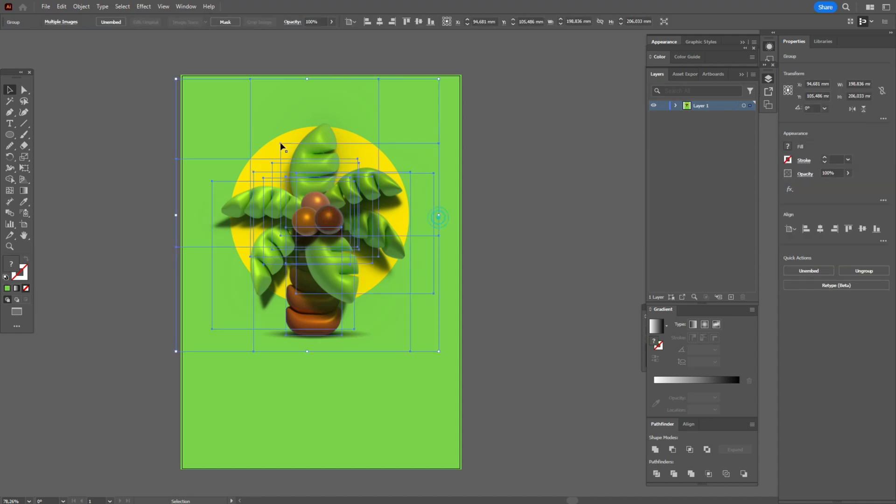
pyautogui.keyDown('shift'); pyautogui.click(236, 86); pyautogui.keyUp('shift')
pyautogui.keyDown('shift'); pyautogui.click(451, 427); pyautogui.keyUp('shift')
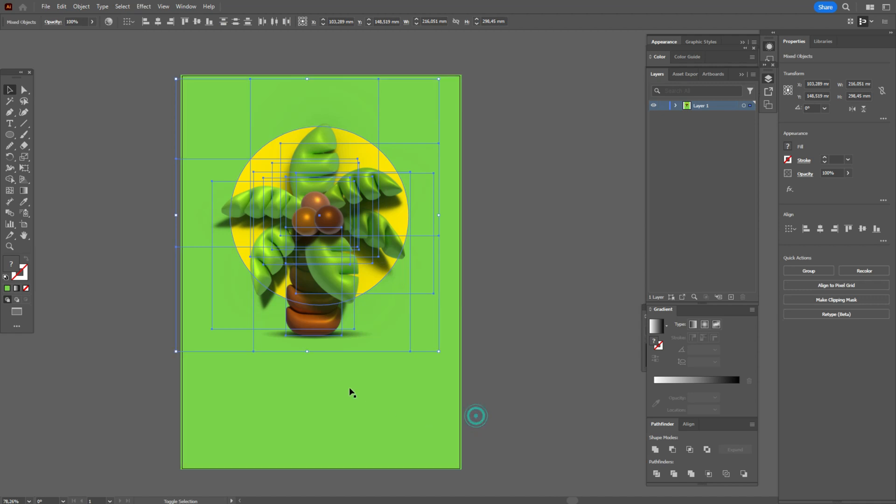
pyautogui.moveTo(308, 351); pyautogui.dragTo(308, 372)
pyautogui.hotkey('ctrl', 'z')
pyautogui.hotkey('ctrl', 'a')
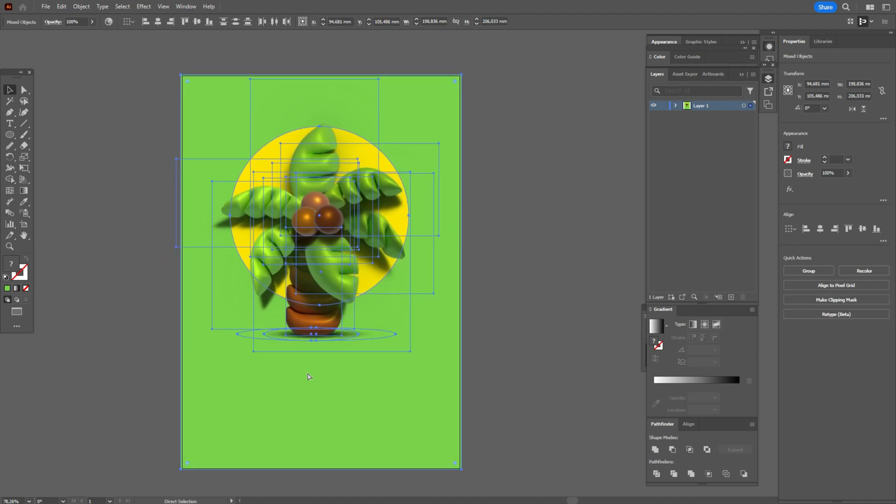
pyautogui.moveTo(477, 374); pyautogui.dragTo(422, 394)
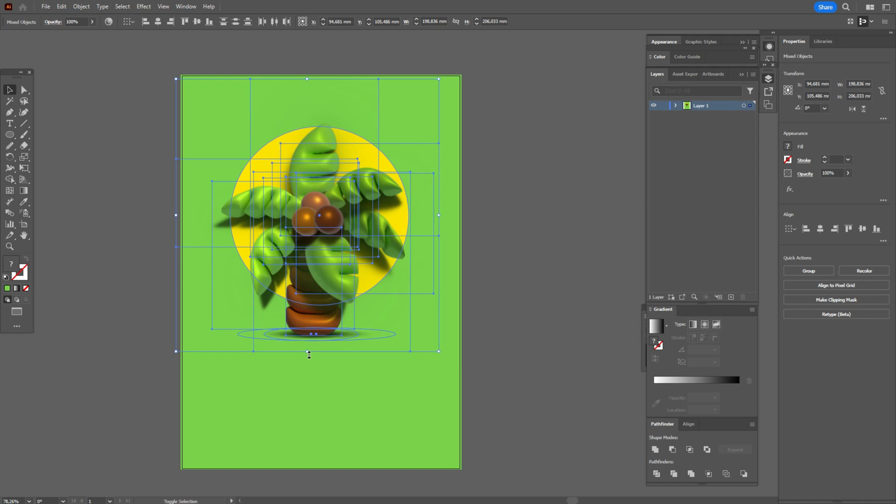
pyautogui.moveTo(308, 355); pyautogui.dragTo(316, 369)
pyautogui.hotkey('ctrl', 'h')
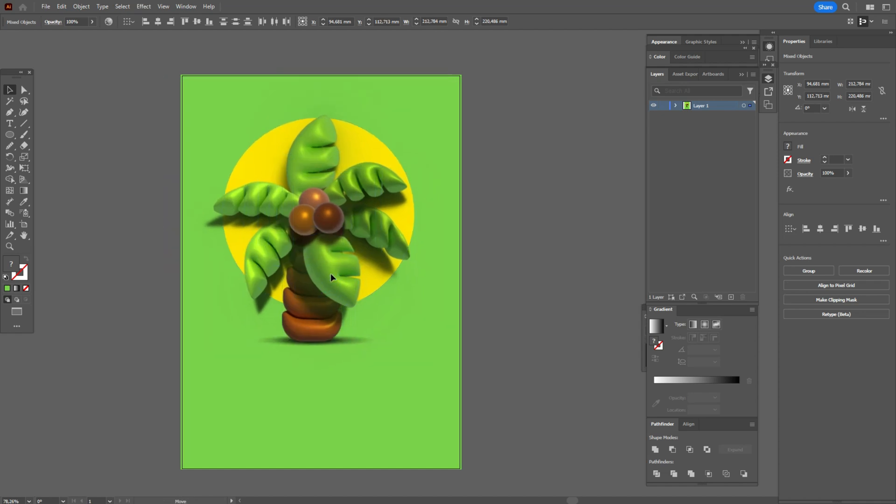
# Step: Move the enlarged palm, shadows and sun slightly down the page and deselect them
pyautogui.moveTo(331, 273); pyautogui.dragTo(337, 297)
pyautogui.hotkey('ctrl', 'h')
pyautogui.click(549, 223)
# Step: Draw an area text frame about 298 × 116 mm across the upper page and set its font size to 200 pt
pyautogui.click(10, 124)
pyautogui.moveTo(119, 90); pyautogui.dragTo(514, 244)
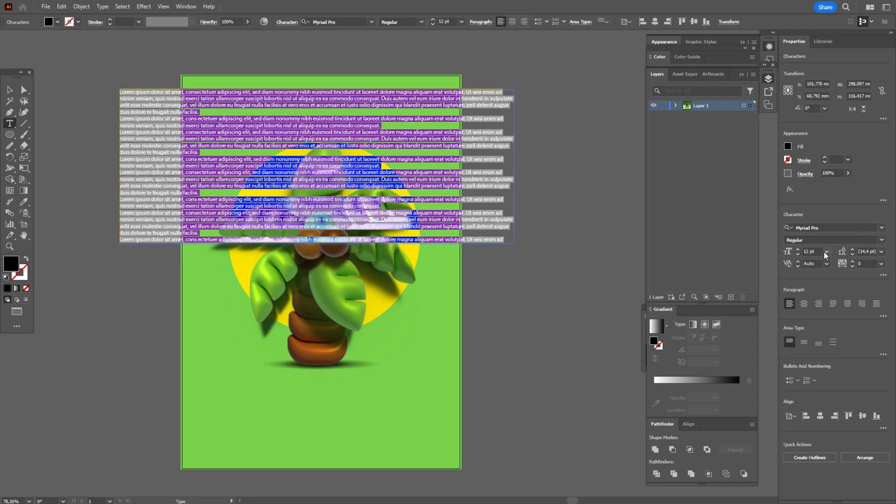
pyautogui.doubleClick(804, 251)
pyautogui.press('Return')
pyautogui.write('ыг')
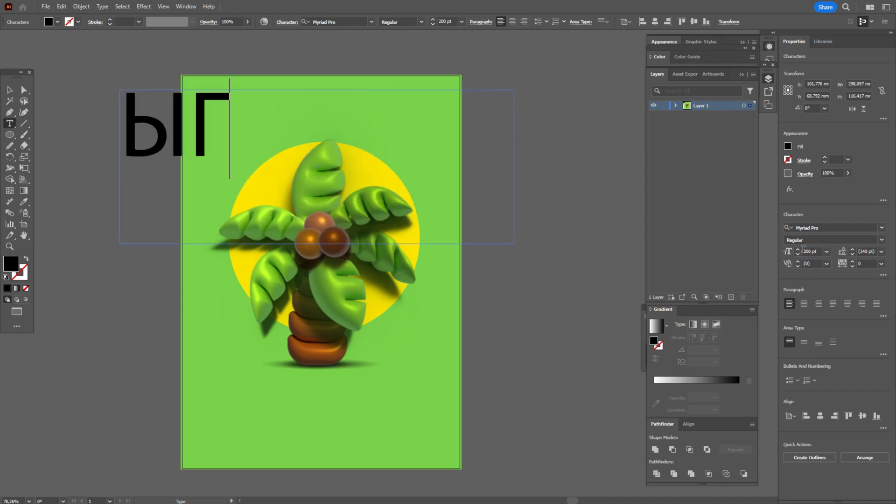
pyautogui.write('ь')
pyautogui.press('BackSpace')
pyautogui.press('BackSpace')
pyautogui.press('BackSpace')
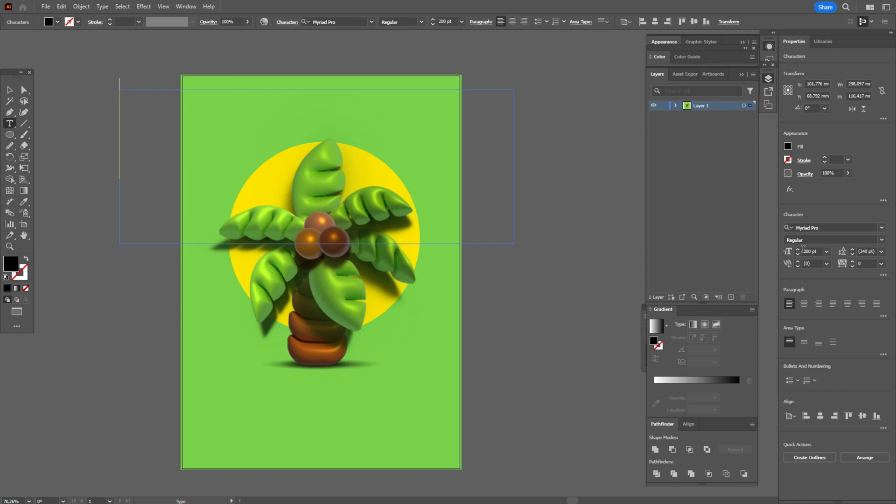
# Step: Enter the title SUMMER split into SUM and MER, and extend the text frame's height to about 178 mm to fit both lines
pyautogui.write('SUM')
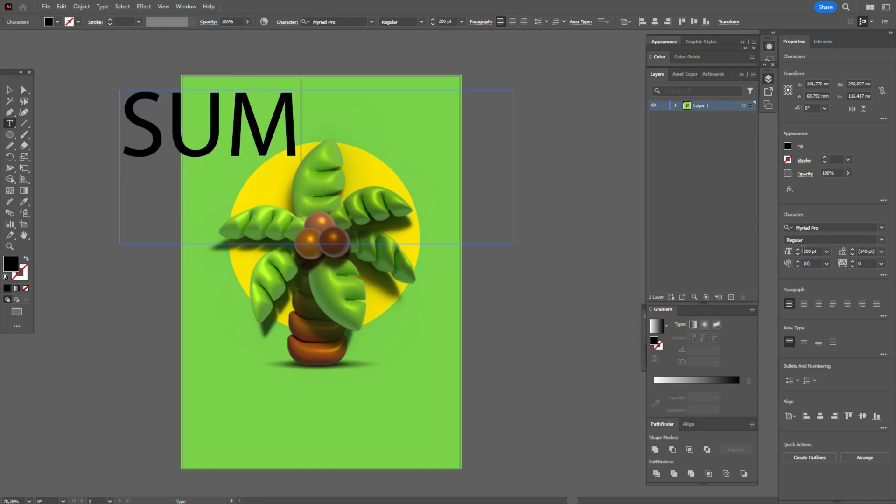
pyautogui.press('Escape')
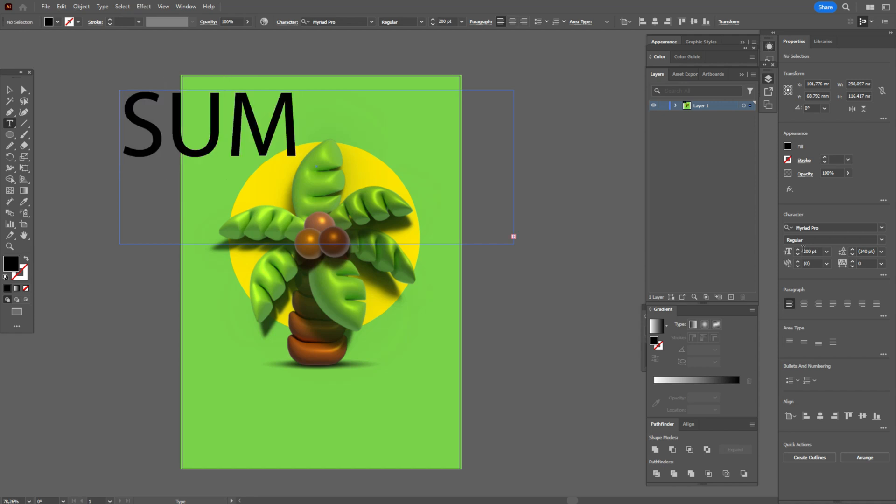
pyautogui.click(9, 90)
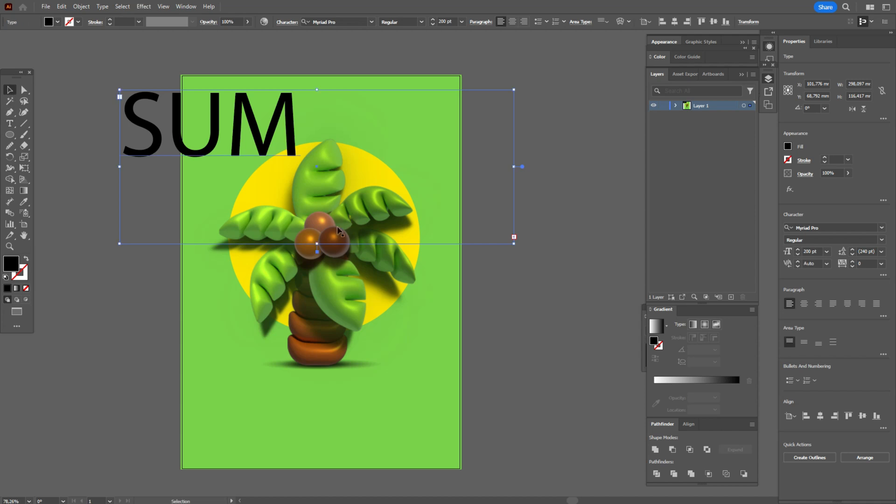
pyautogui.moveTo(318, 245); pyautogui.dragTo(318, 325)
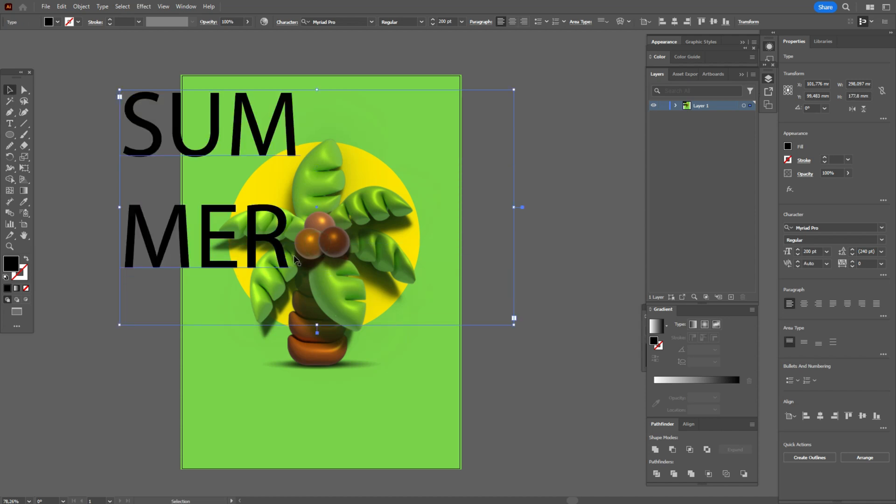
# Step: Set the title's font to Akira Expanded Super Bold and move the title partly off the page's right side
pyautogui.click(881, 227)
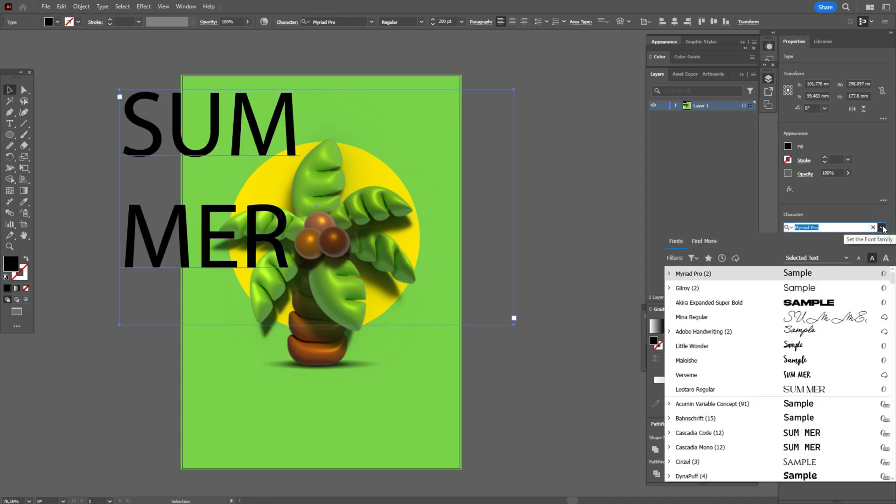
pyautogui.click(828, 302)
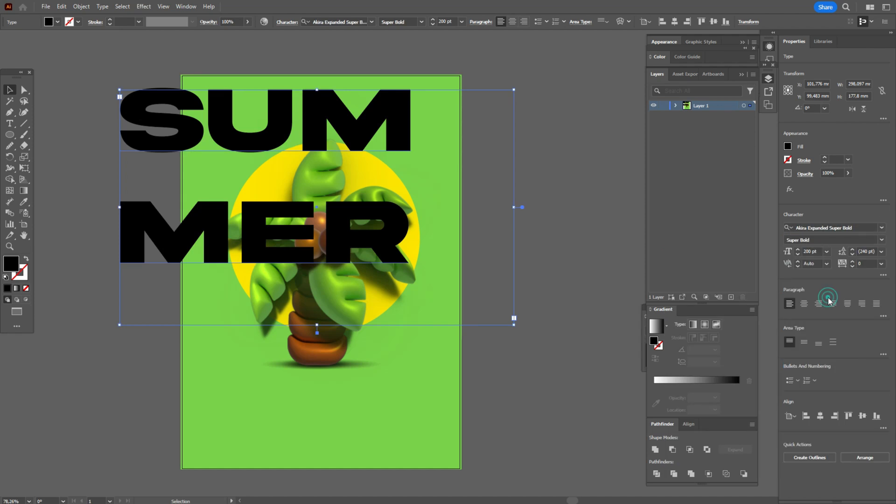
pyautogui.click(21, 237)
pyautogui.moveTo(307, 242); pyautogui.dragTo(265, 261)
pyautogui.click(9, 90)
pyautogui.moveTo(218, 161); pyautogui.dragTo(381, 159)
# Step: Set the leading of the SUMMER title to 180 pt
pyautogui.click(863, 251)
pyautogui.write('180')
pyautogui.press('Escape')
pyautogui.click(863, 251)
pyautogui.write('180')
pyautogui.press('Return')
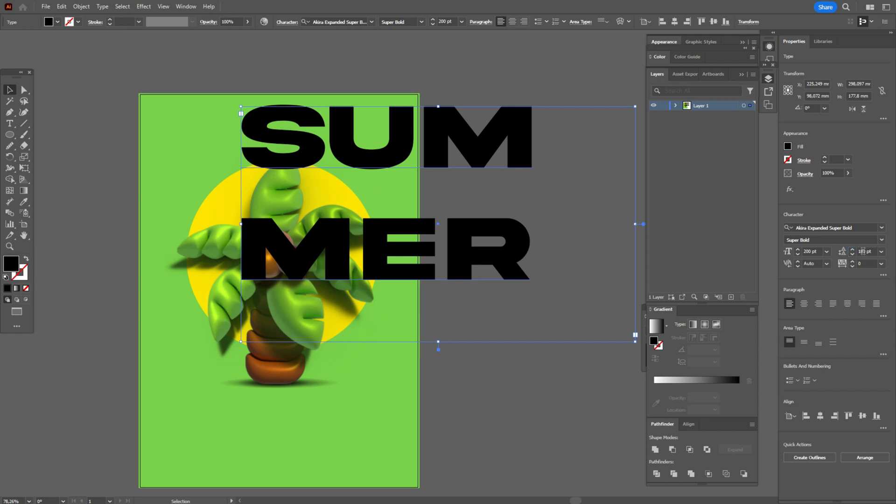
# Step: Tighten the leading of the SUMMER title to 150 pt and deselect it
pyautogui.click(864, 251)
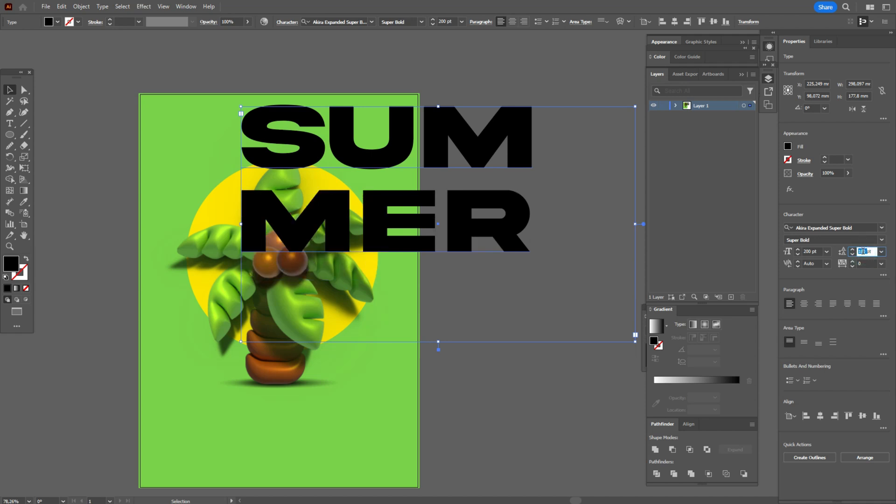
pyautogui.write('1')
pyautogui.press('Return')
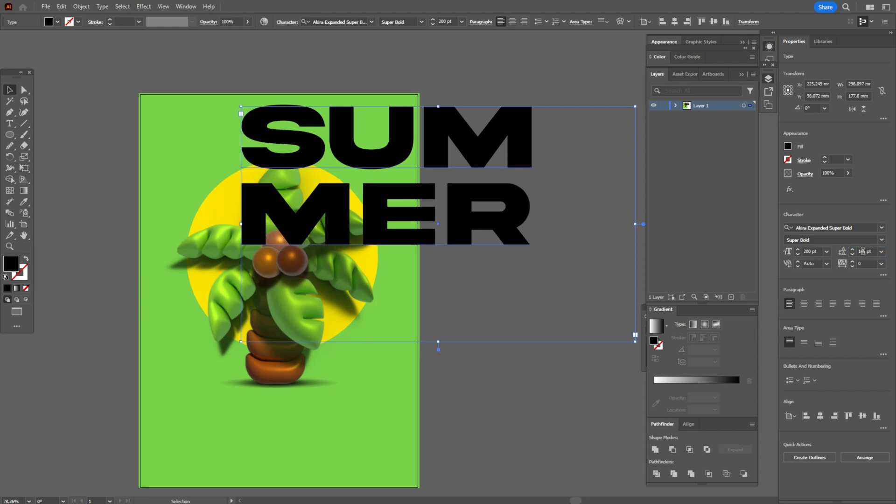
pyautogui.doubleClick(863, 251)
pyautogui.write('150')
pyautogui.press('Return')
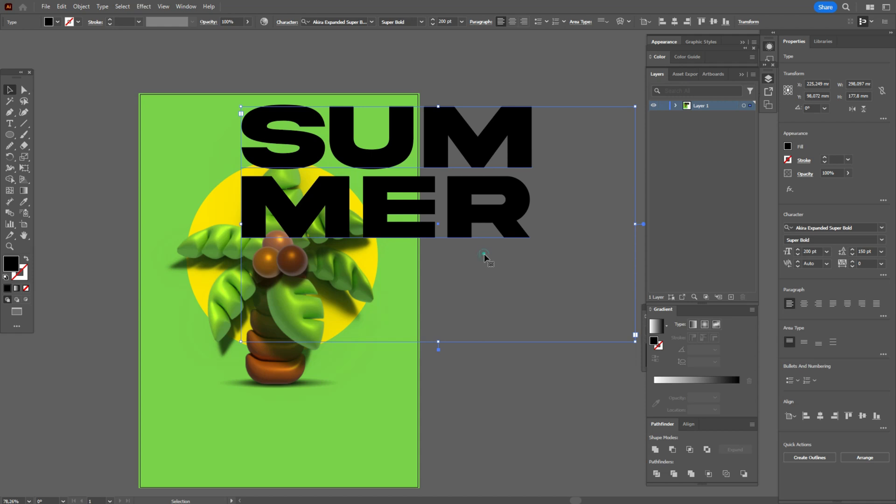
pyautogui.click(561, 242)
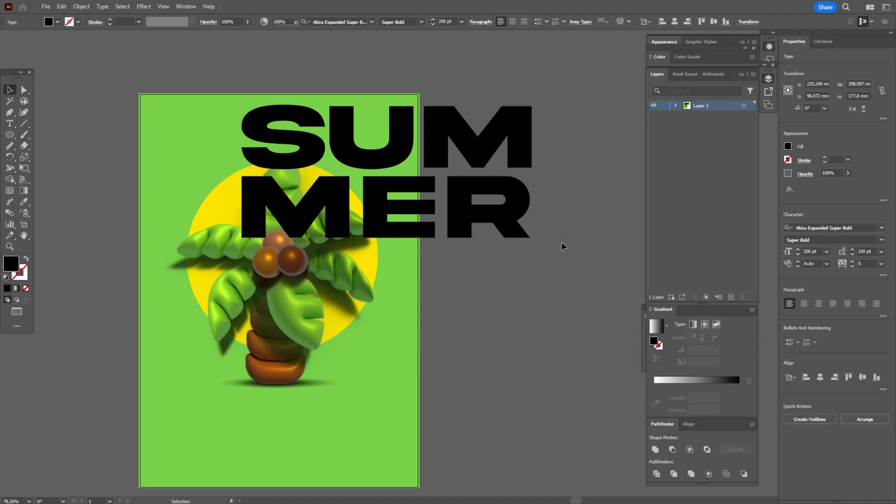
# Step: Bring the palm group to the front and move the SUMMER title behind it, flush with the page's left edge
pyautogui.click(339, 281)
pyautogui.rightClick(340, 281)
pyautogui.moveTo(407, 233)
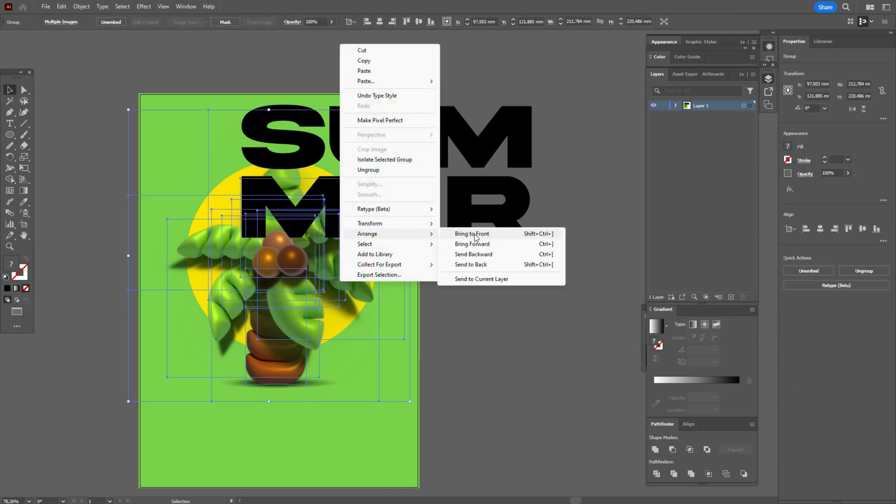
pyautogui.click(475, 238)
pyautogui.click(499, 249)
pyautogui.moveTo(515, 204); pyautogui.dragTo(414, 217)
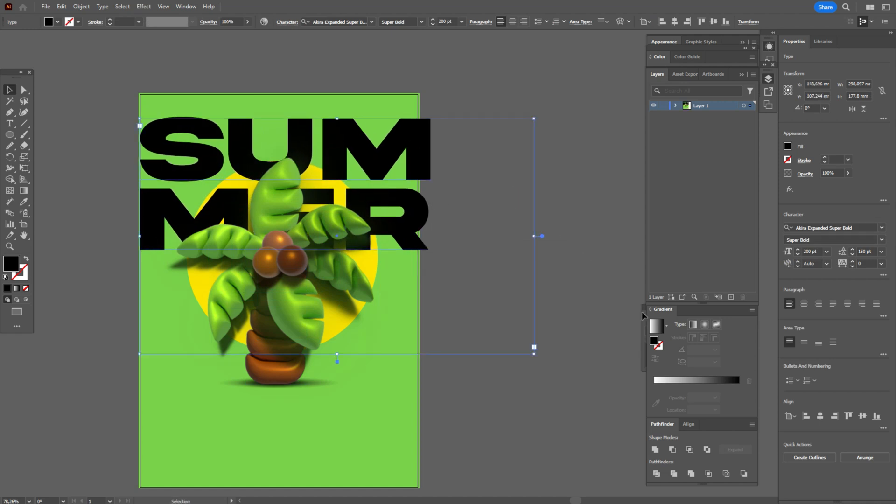
# Step: Reduce the SUMMER title's font size to 160 pt and its leading to 120 pt
pyautogui.doubleClick(810, 251)
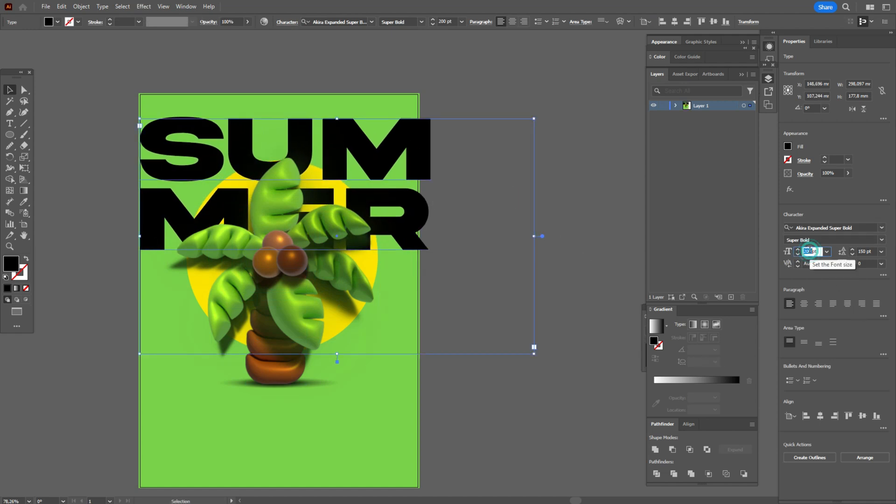
pyautogui.write('180')
pyautogui.press('Return')
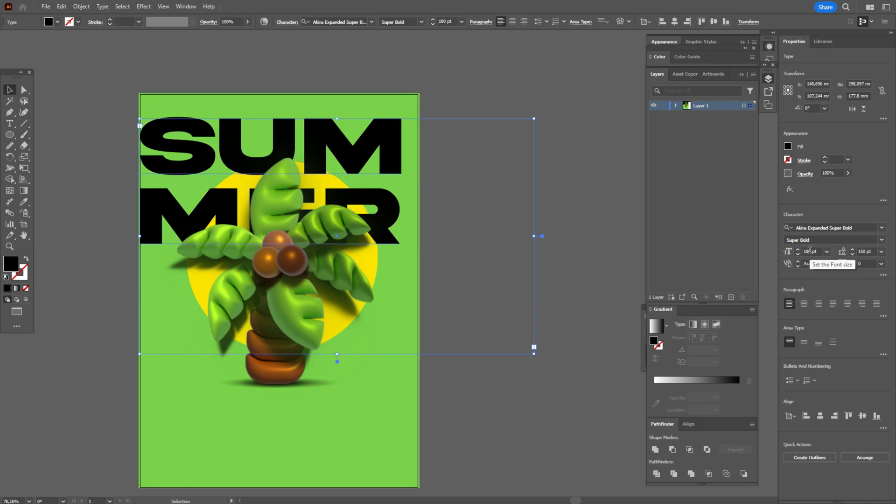
pyautogui.doubleClick(810, 251)
pyautogui.write('160')
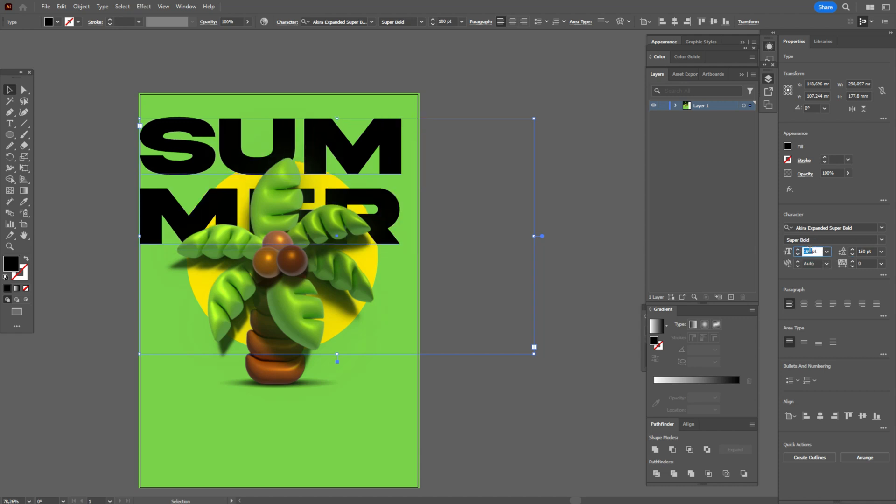
pyautogui.press('Return')
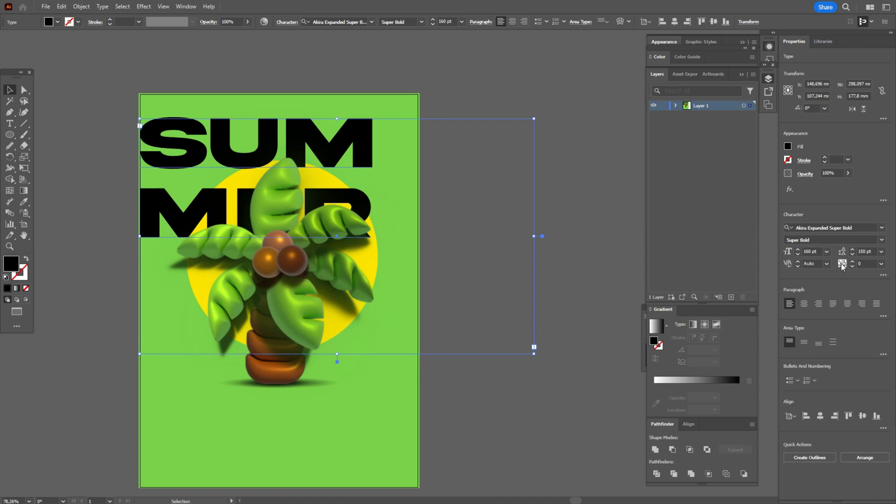
pyautogui.doubleClick(859, 251)
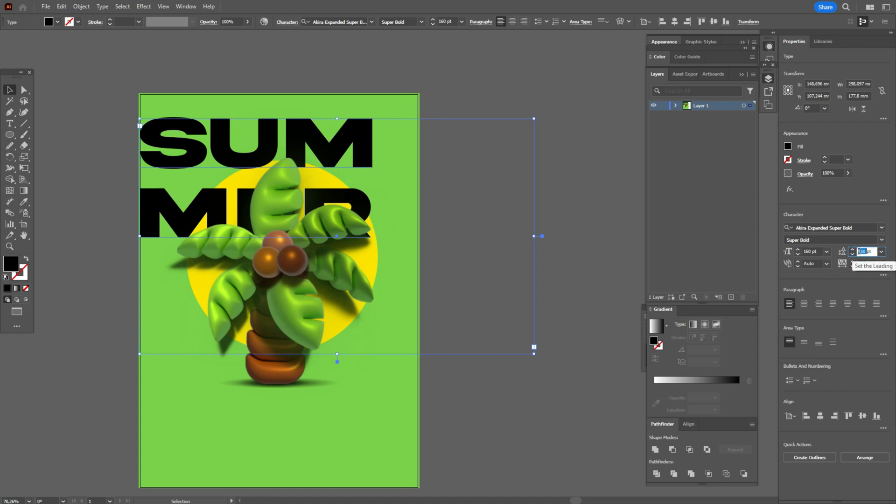
pyautogui.write('120')
pyautogui.press('Return')
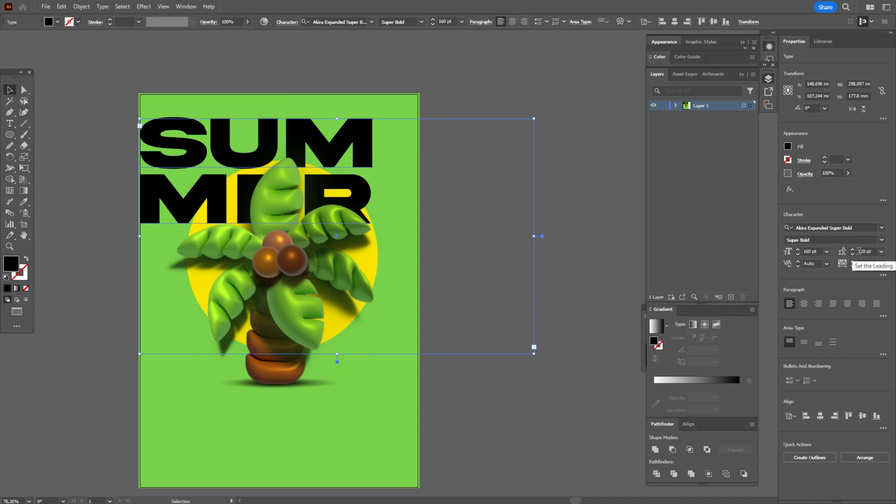
# Step: Keep the palm in its place over the sun and move the SUMMER title inward from the page's left edge
pyautogui.click(359, 152)
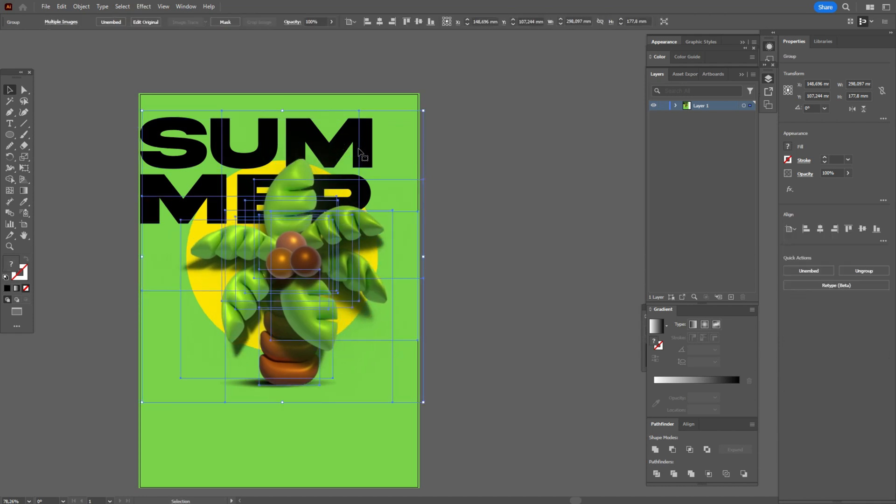
pyautogui.moveTo(358, 149); pyautogui.dragTo(345, 148)
pyautogui.moveTo(187, 154); pyautogui.dragTo(208, 164)
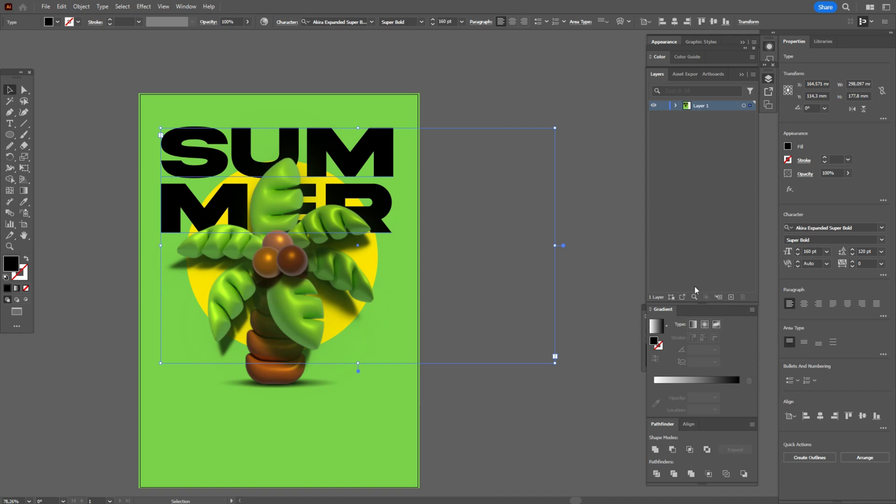
# Step: Fill the SUMMER title with white and move it slightly up the page
pyautogui.click(770, 79)
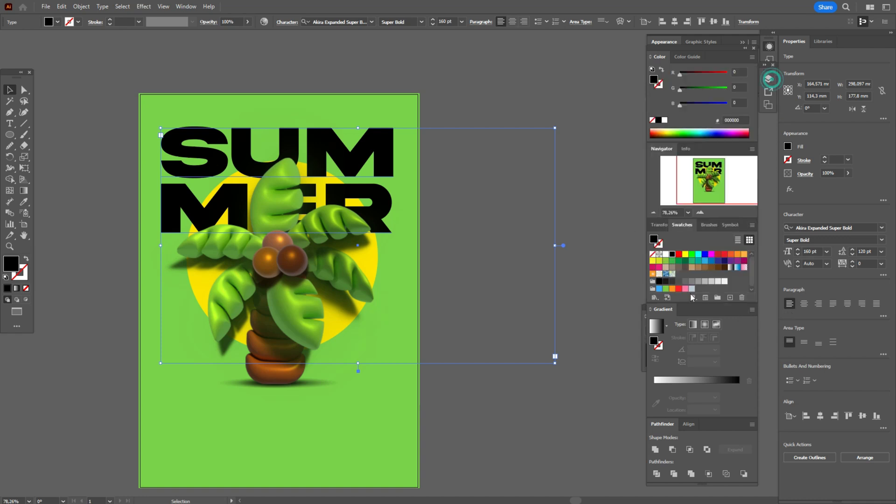
pyautogui.click(666, 254)
pyautogui.click(504, 100)
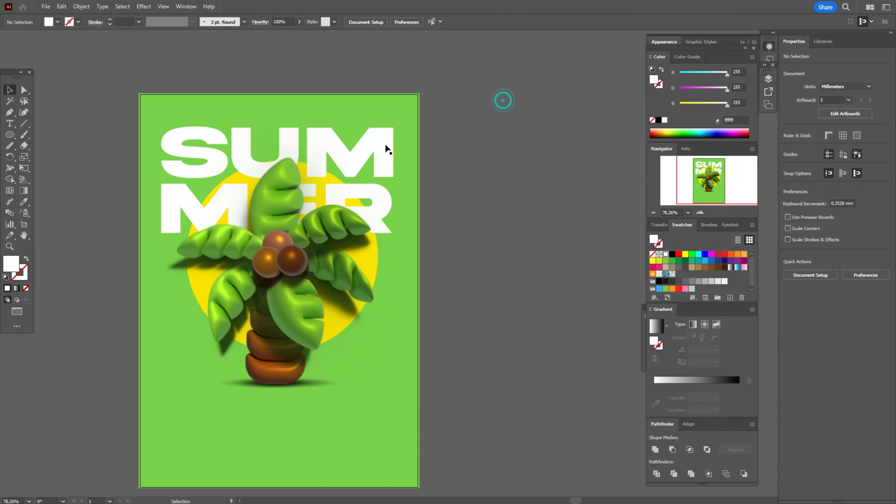
pyautogui.click(387, 130)
# Step: Add an area text about 200 × 32 mm over the palm's base reading On The Beach in Lovely Boys at 80 pt
pyautogui.click(9, 123)
pyautogui.moveTo(119, 336); pyautogui.dragTo(384, 377)
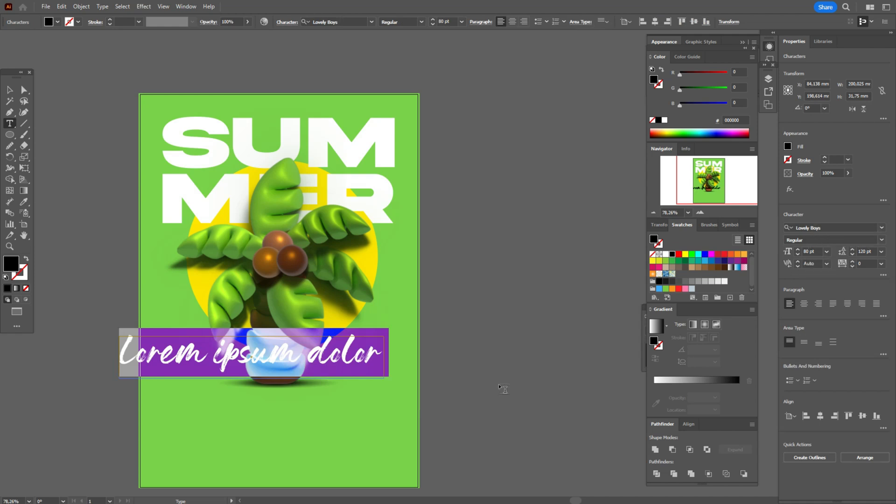
pyautogui.write('On ')
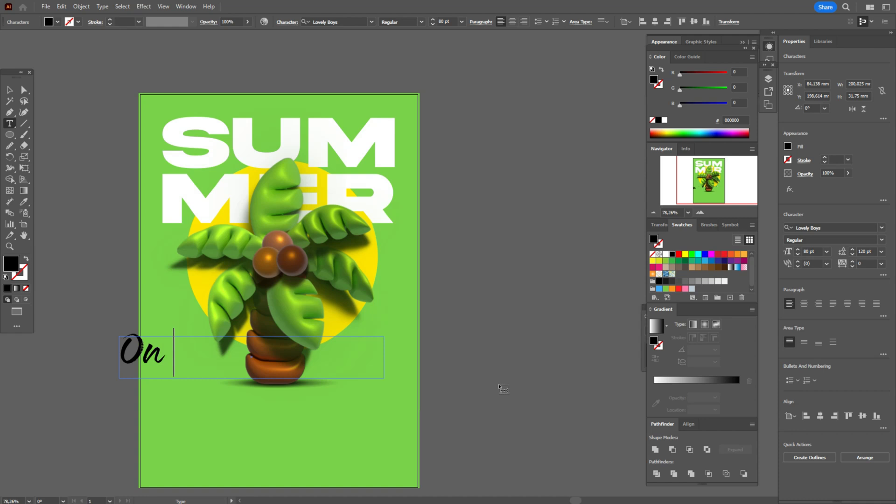
pyautogui.write('The Beach')
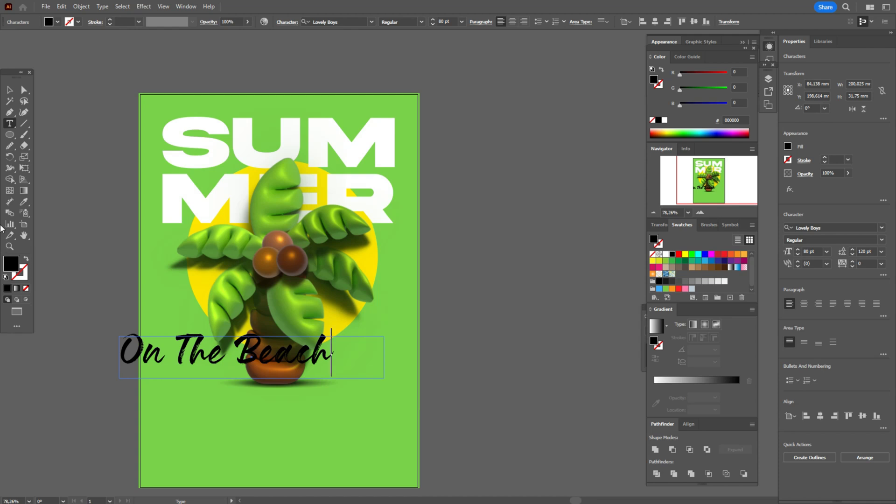
# Step: Move the On The Beach text inward over the palm's base and fill it with white
pyautogui.click(10, 90)
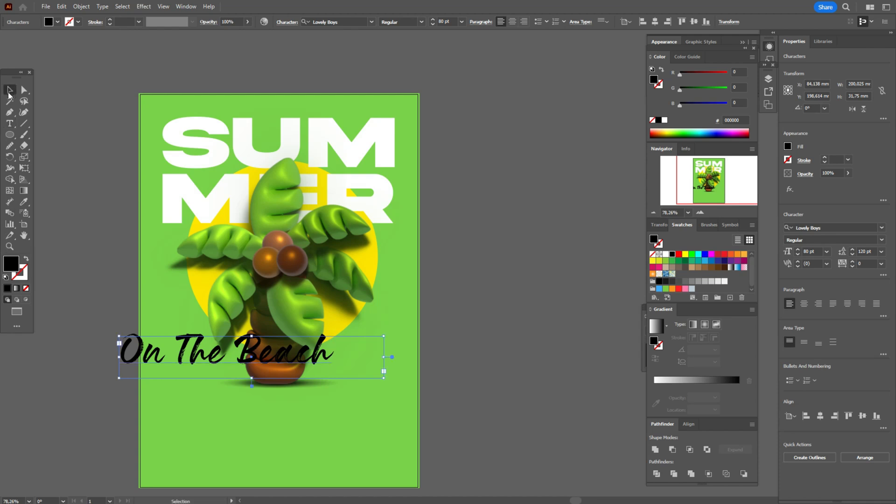
pyautogui.moveTo(300, 350); pyautogui.dragTo(351, 349)
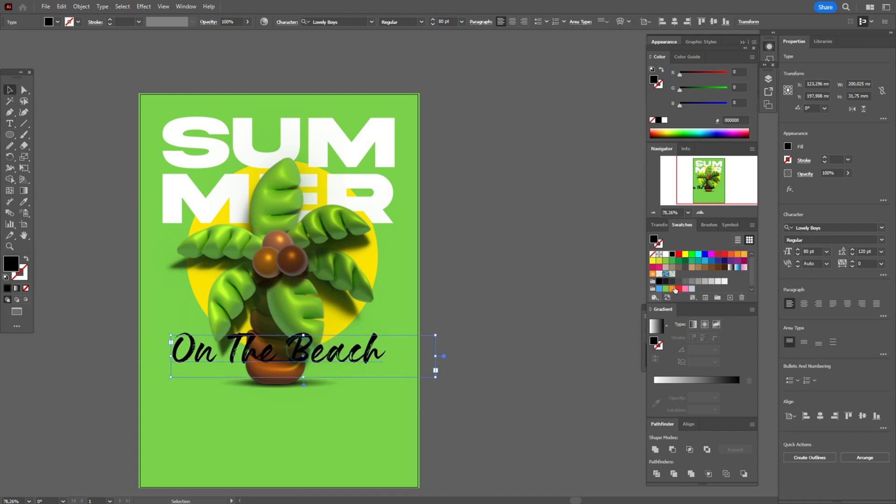
pyautogui.click(665, 255)
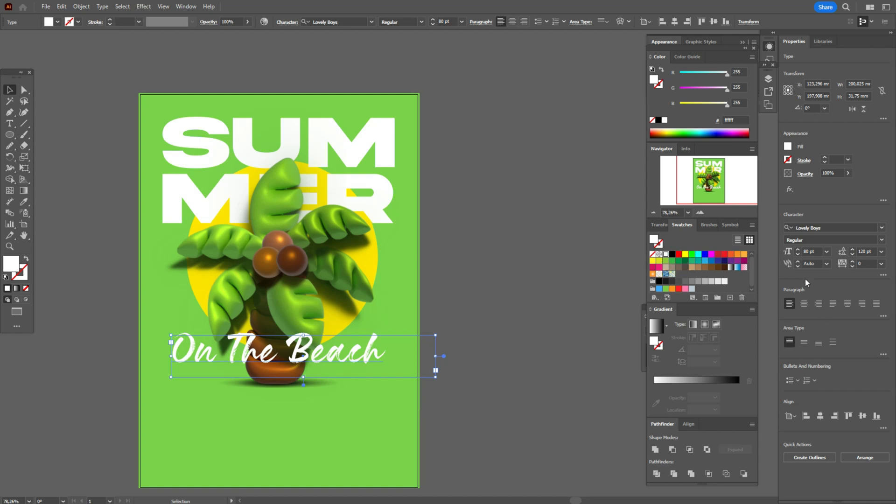
# Step: Reduce the On The Beach text's font size to 65 pt and recentre it over the palm's base
pyautogui.doubleClick(810, 251)
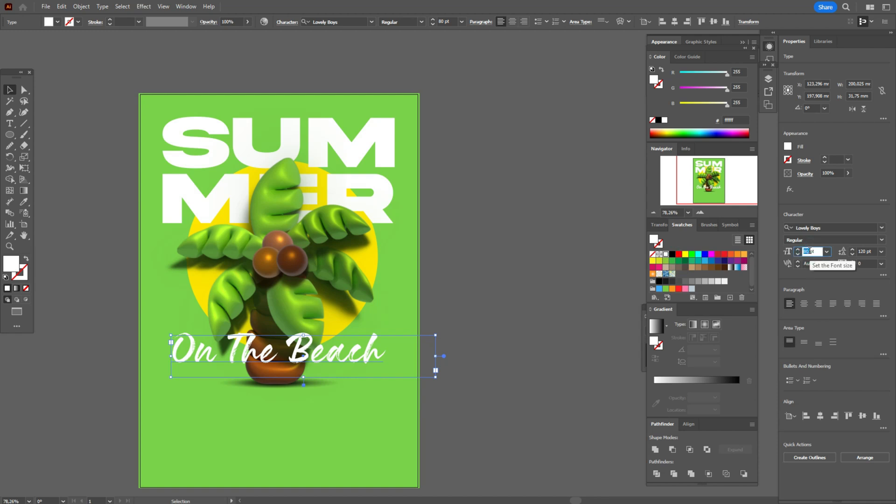
pyautogui.write('65')
pyautogui.press('Return')
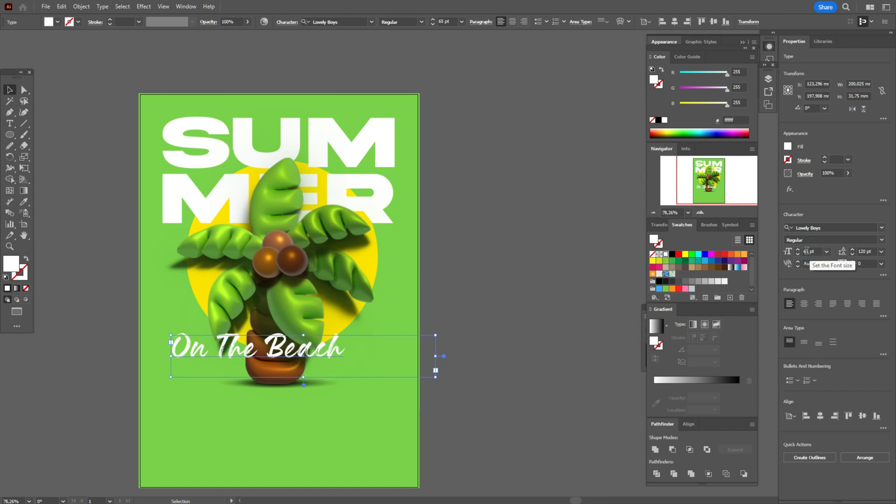
pyautogui.moveTo(321, 353); pyautogui.dragTo(338, 353)
pyautogui.click(542, 310)
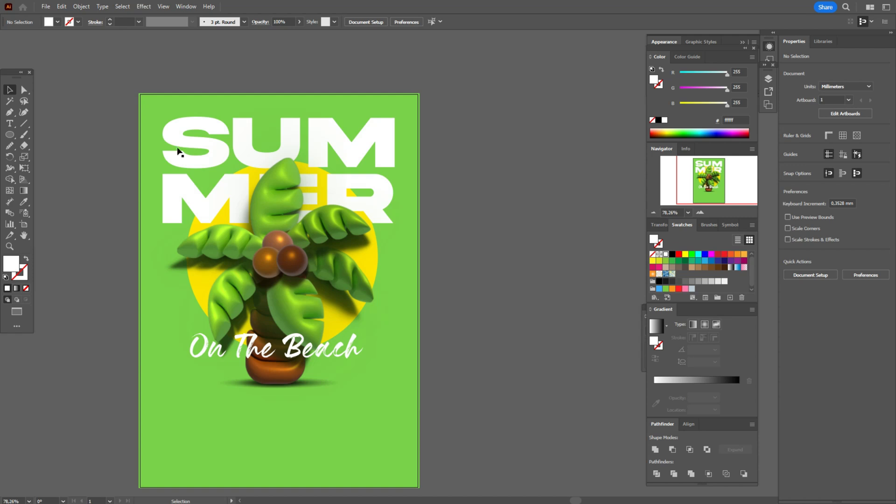
# Step: Draw an area text about 162 × 22 mm below the palm and set its font to Heavitas
pyautogui.click(9, 123)
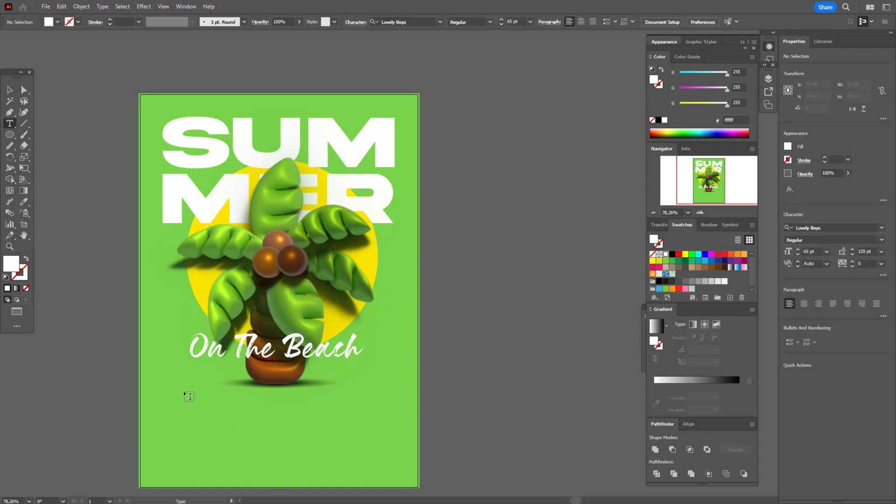
pyautogui.moveTo(181, 398); pyautogui.dragTo(396, 424)
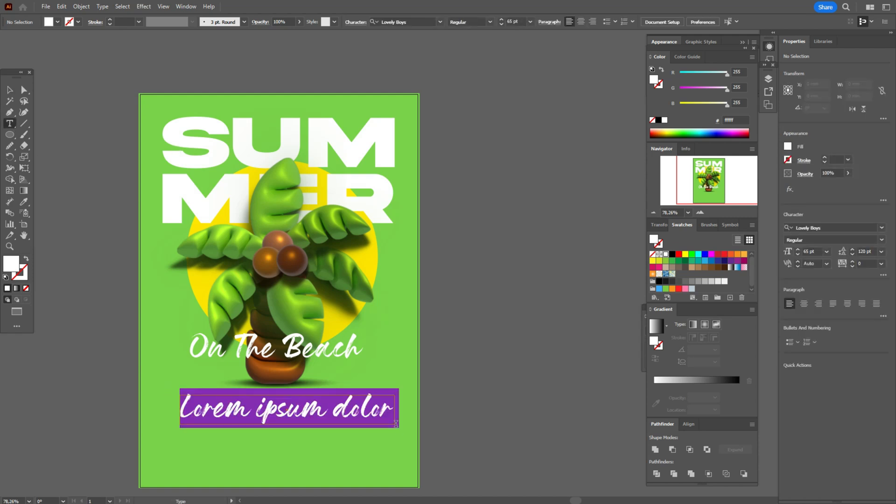
pyautogui.click(829, 227)
pyautogui.write('h')
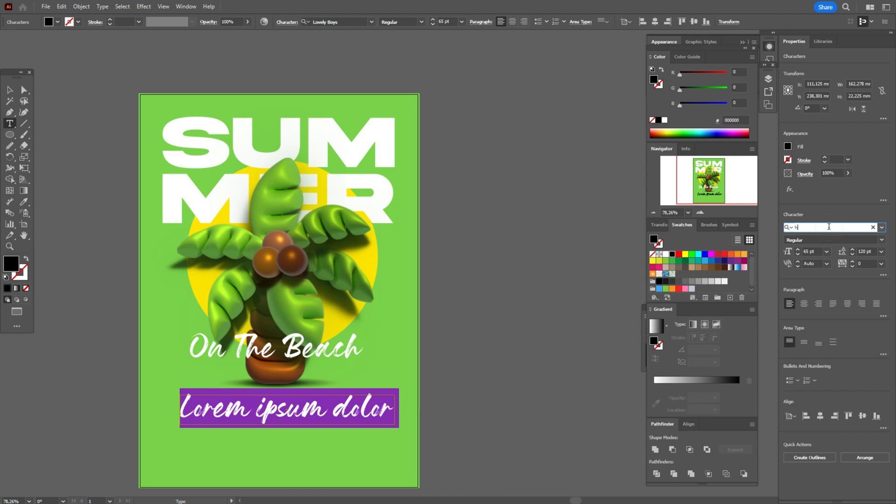
pyautogui.write('ea')
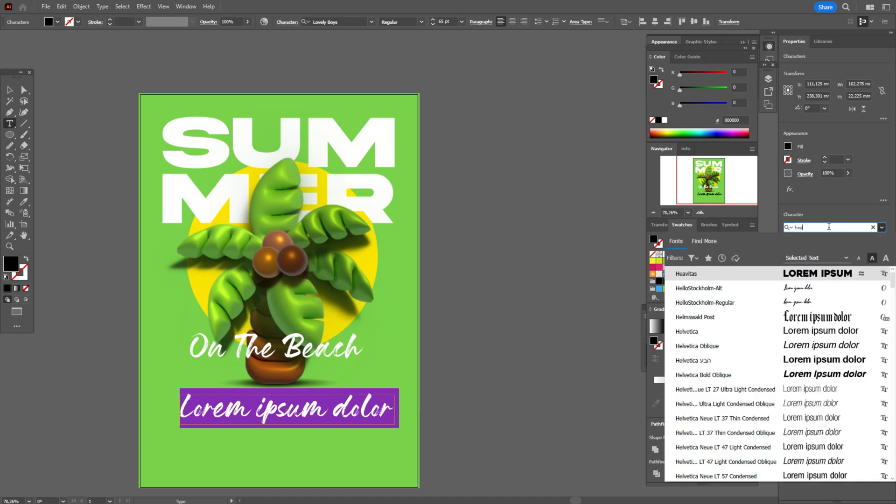
pyautogui.write('v')
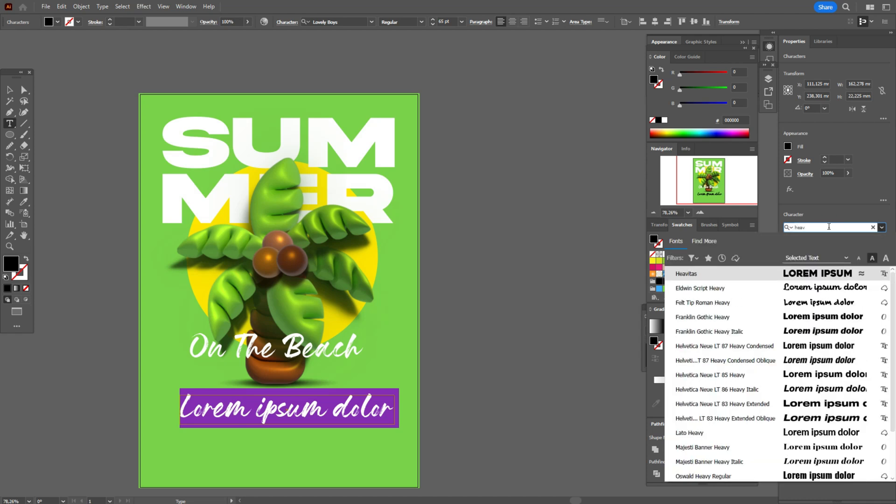
pyautogui.write('i')
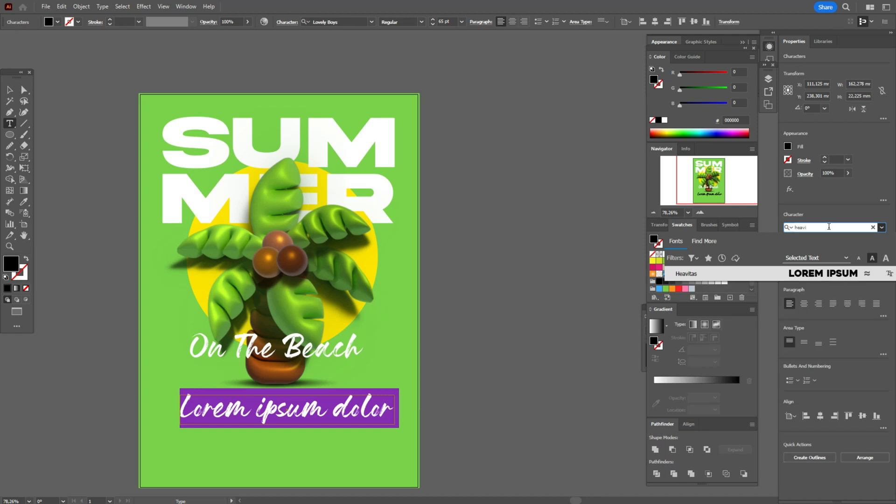
pyautogui.click(812, 273)
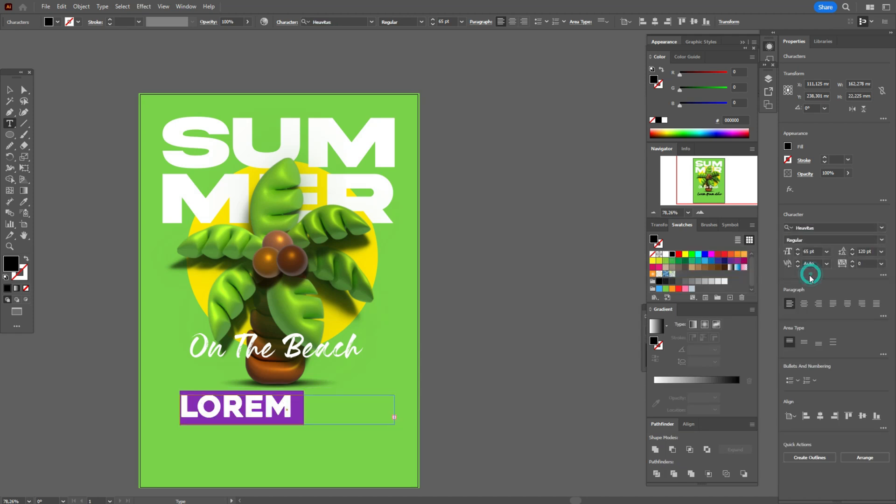
# Step: Set the font size of the placeholder text below the palm to 25 pt
pyautogui.doubleClick(805, 252)
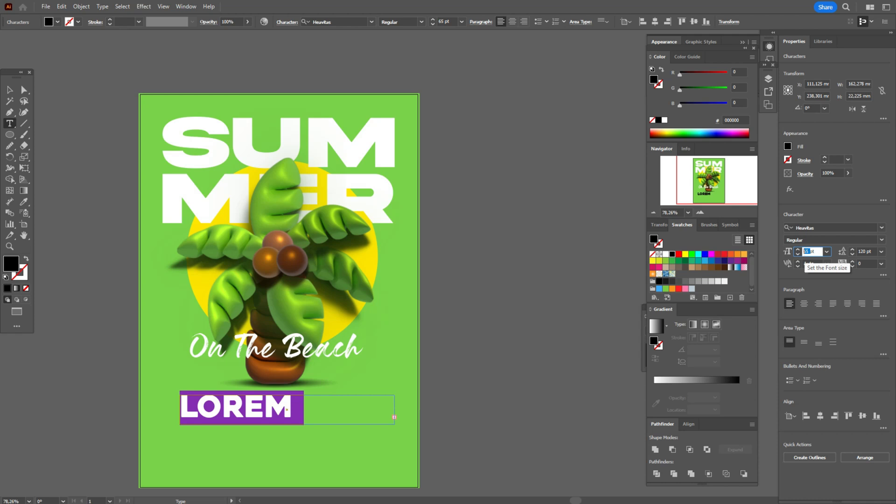
pyautogui.write('30pt')
pyautogui.press('Return')
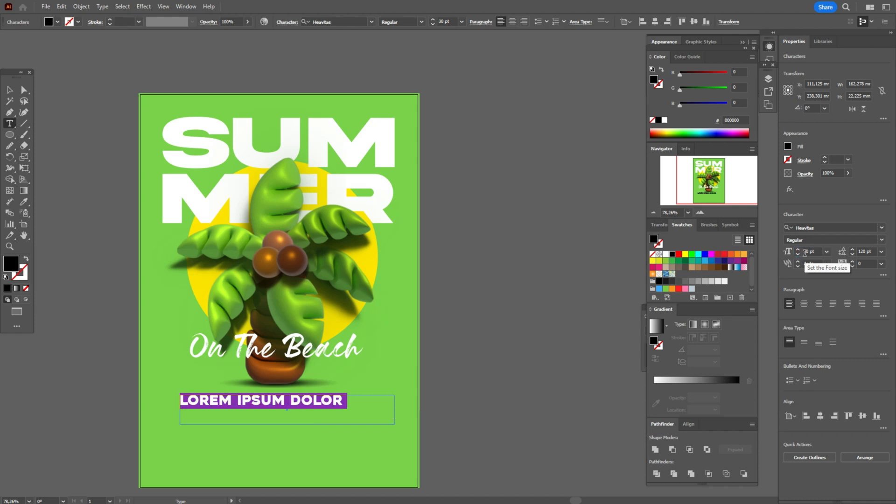
pyautogui.doubleClick(805, 253)
pyautogui.write('25')
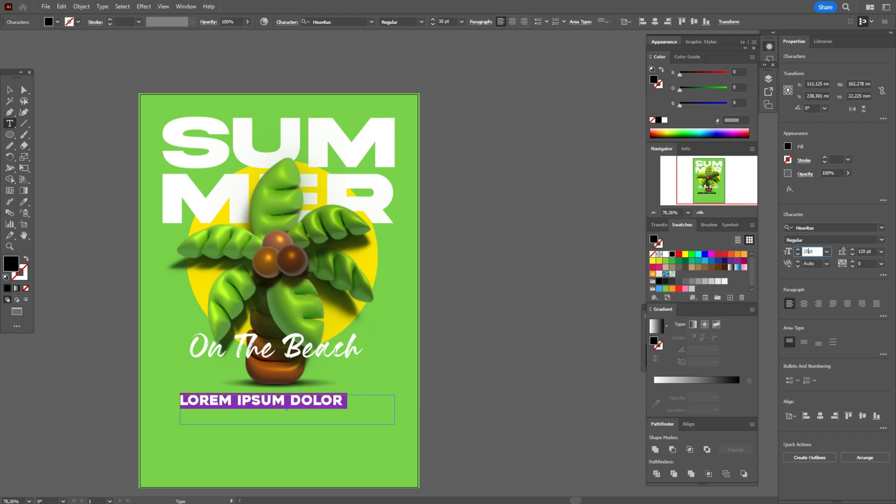
pyautogui.press('Return')
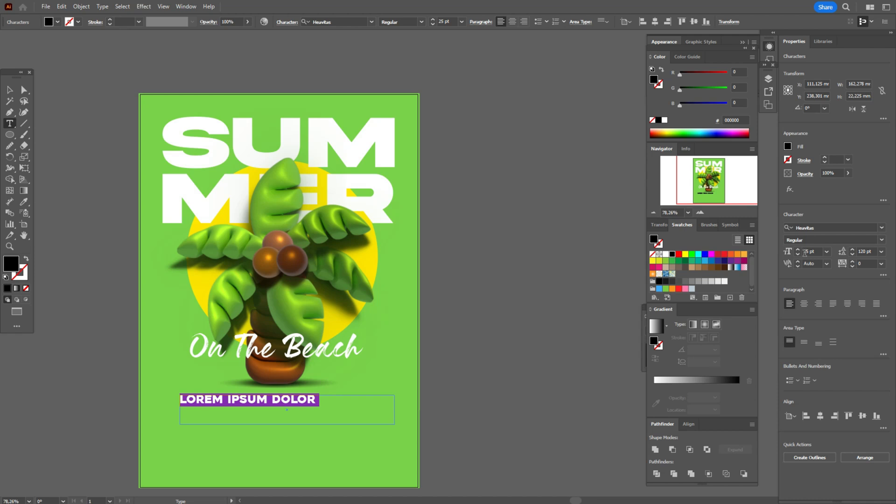
# Step: Replace the placeholder with SATURDAY, JULY, 15TH and move the line to the page's horizontal centre beneath the palm
pyautogui.write('SATURDAY, JULY, 15TH')
pyautogui.press('Left')
pyautogui.press('Left')
pyautogui.press('Left')
pyautogui.press('Left')
pyautogui.press('Escape')
pyautogui.moveTo(304, 404); pyautogui.dragTo(332, 405)
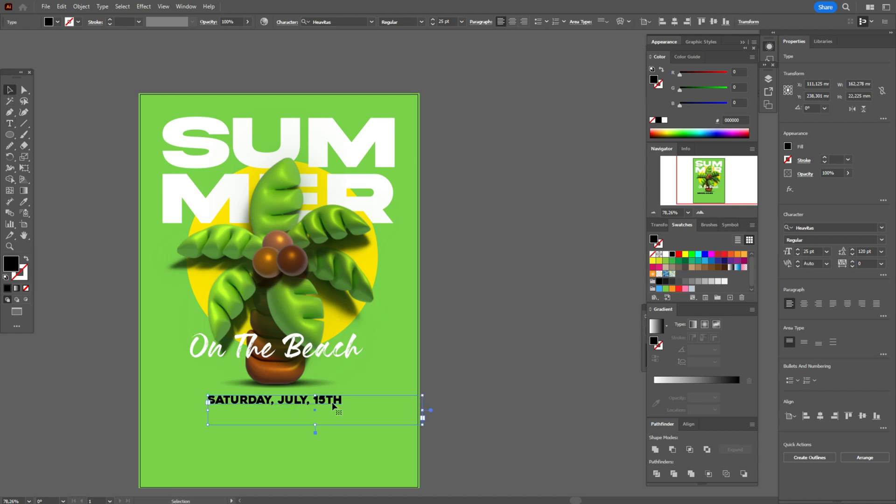
# Step: Add an area text about 188 × 24 mm below the date line reading AT HERCEG NOVI
pyautogui.click(11, 125)
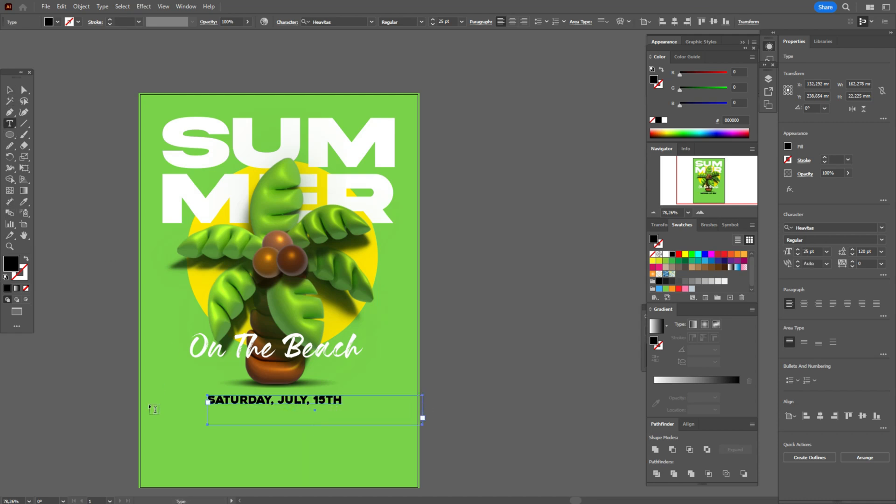
pyautogui.moveTo(122, 423); pyautogui.dragTo(372, 454)
pyautogui.write('AT HERCEG')
pyautogui.write(' NOVU')
pyautogui.press('BackSpace')
pyautogui.write('I')
pyautogui.press('Escape')
# Step: Set the AT HERCEG NOVI text to 13 pt and centre it just beneath the date line
pyautogui.click(810, 252)
pyautogui.write('15')
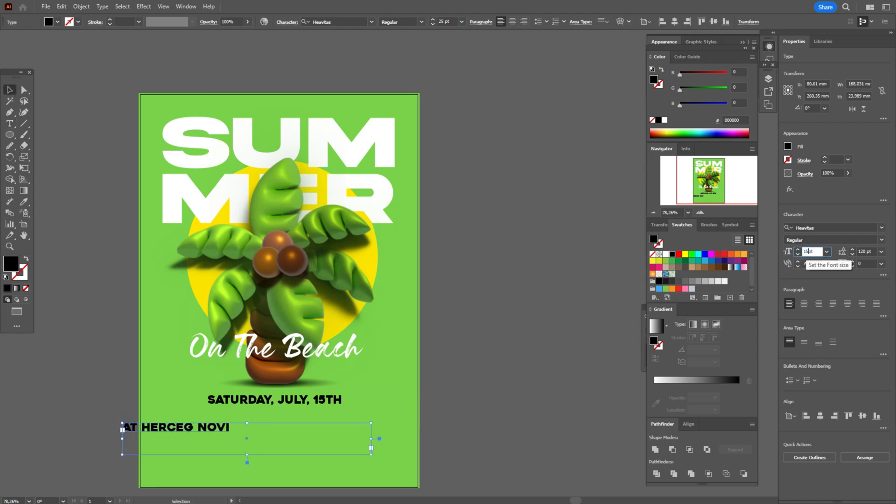
pyautogui.press('Return')
pyautogui.moveTo(176, 425); pyautogui.dragTo(291, 414)
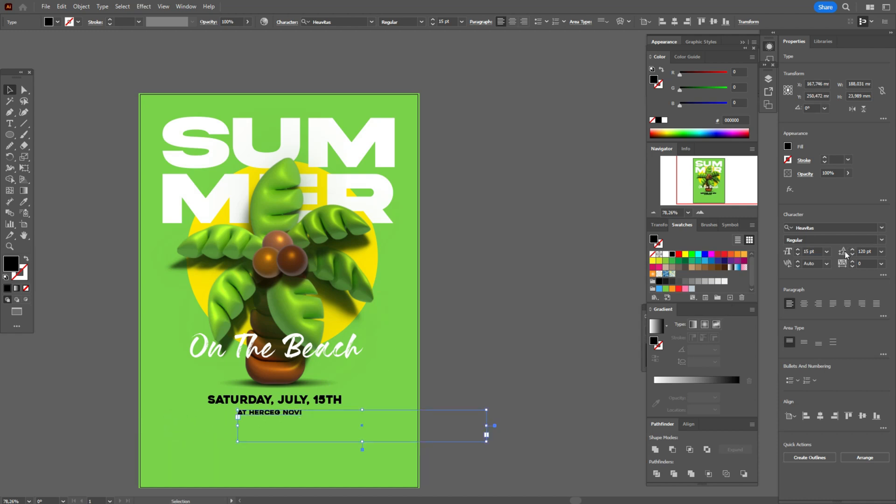
pyautogui.doubleClick(809, 252)
pyautogui.write('13')
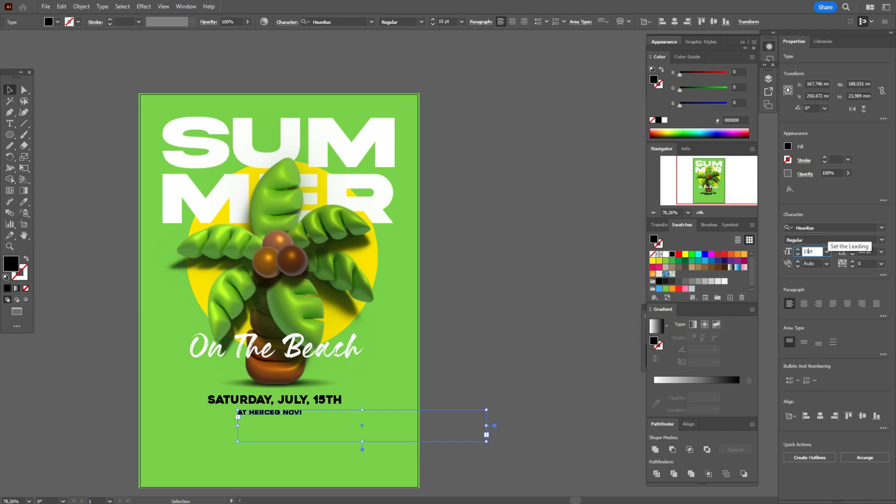
pyautogui.press('Return')
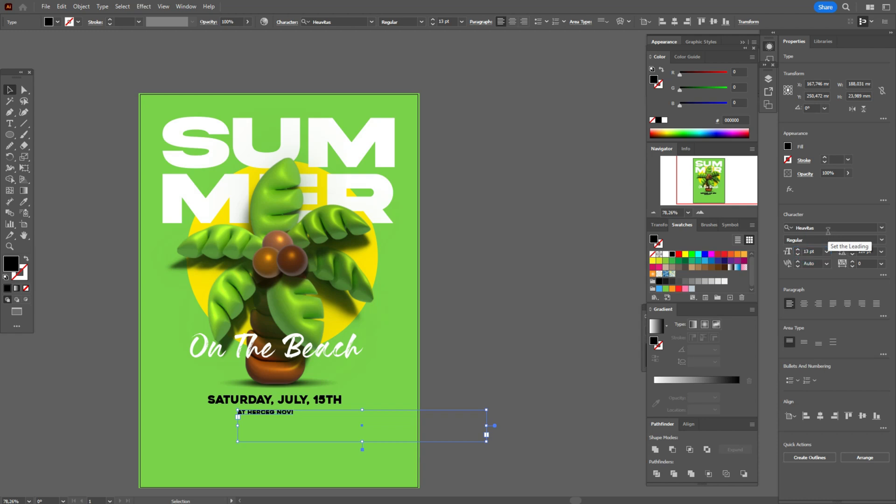
pyautogui.moveTo(277, 412); pyautogui.dragTo(281, 414)
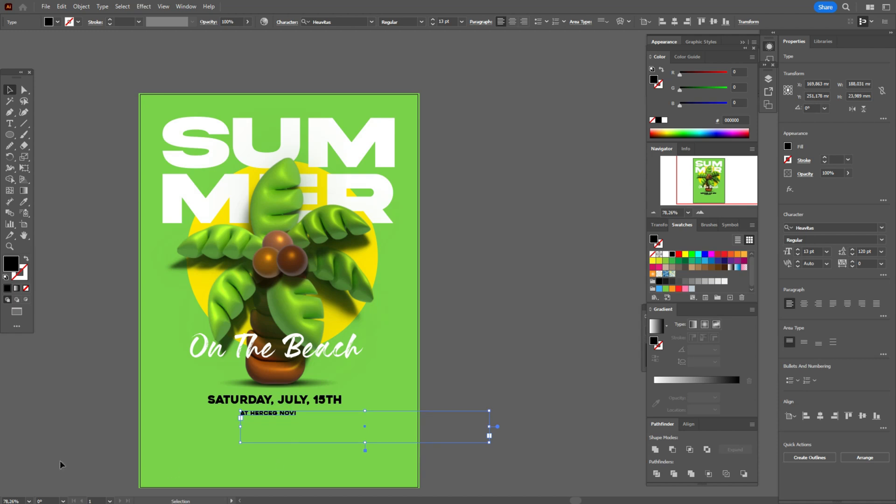
# Step: Add an area text about 163 × 20 mm below the AT HERCEG NOVI line with the two DJ names separated by a hyphen
pyautogui.click(10, 123)
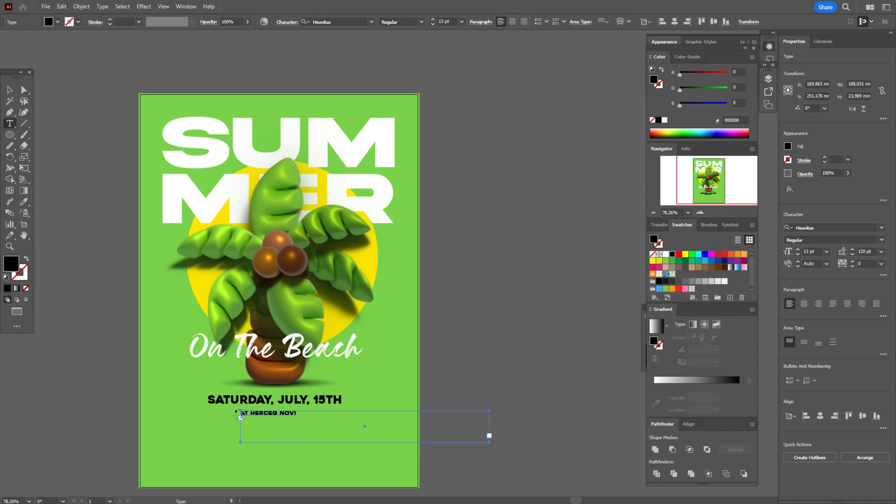
pyautogui.moveTo(193, 422); pyautogui.dragTo(409, 449)
pyautogui.write('DJ ELENA')
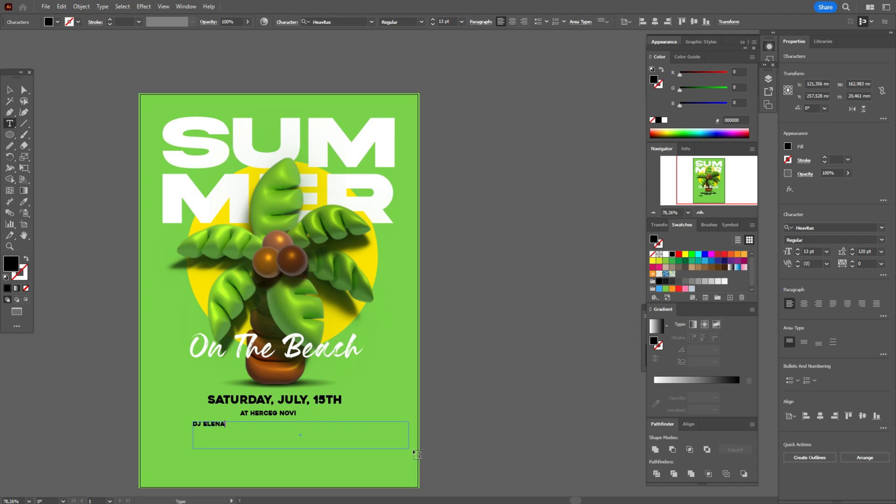
pyautogui.write(' - DJ ALEX')
pyautogui.press('Escape')
# Step: Set the DJ names line in Lovely Boys at 50 pt and centre it beneath the AT HERCEG NOVI line
pyautogui.click(882, 228)
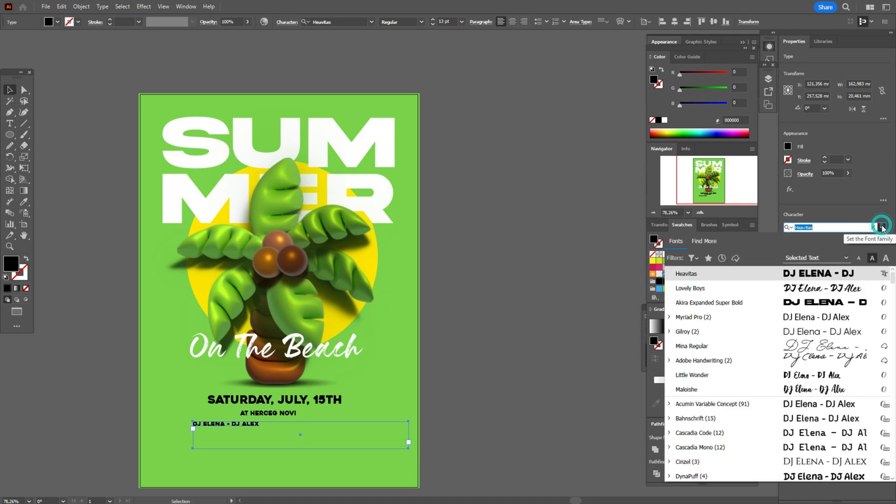
pyautogui.click(821, 290)
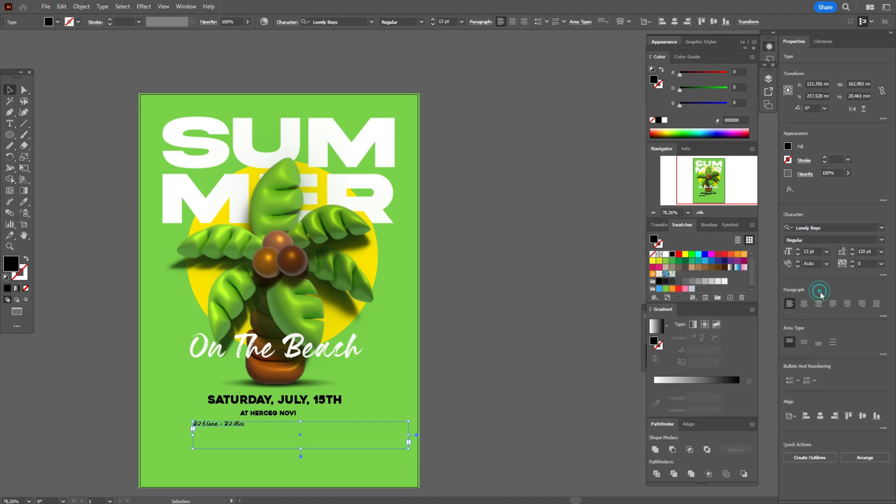
pyautogui.click(803, 251)
pyautogui.write('50pt')
pyautogui.press('Return')
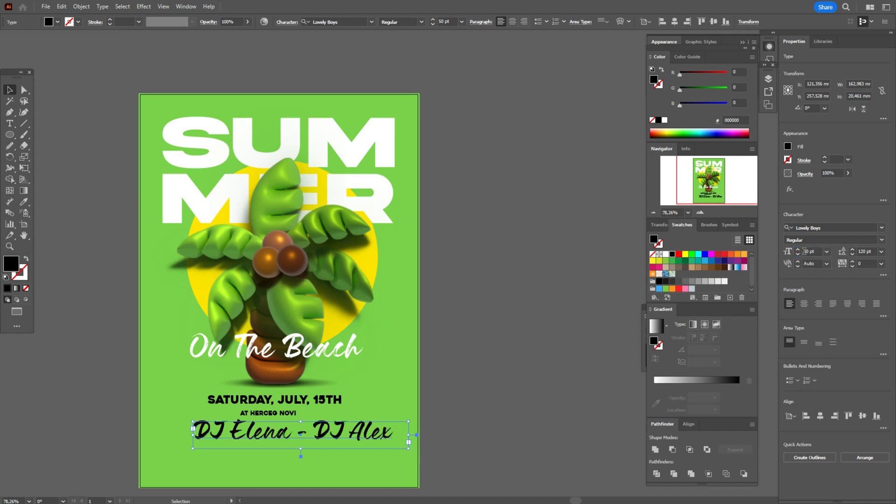
pyautogui.moveTo(368, 439); pyautogui.dragTo(350, 433)
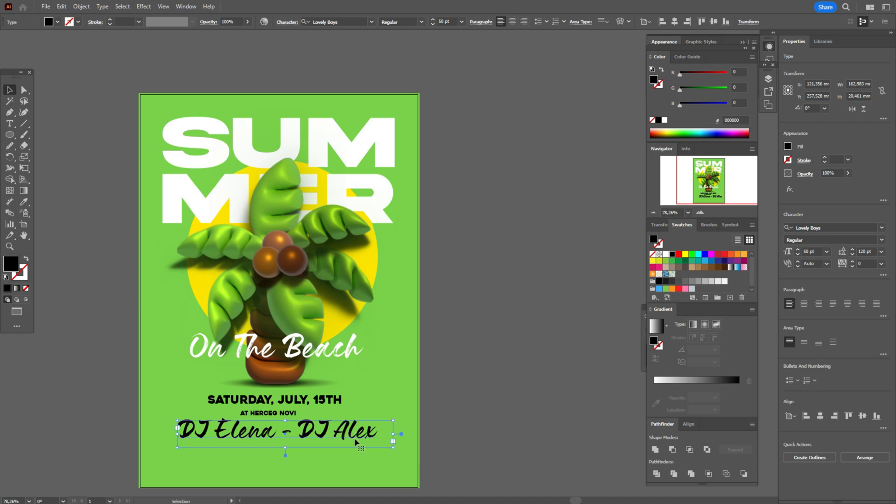
pyautogui.click(444, 405)
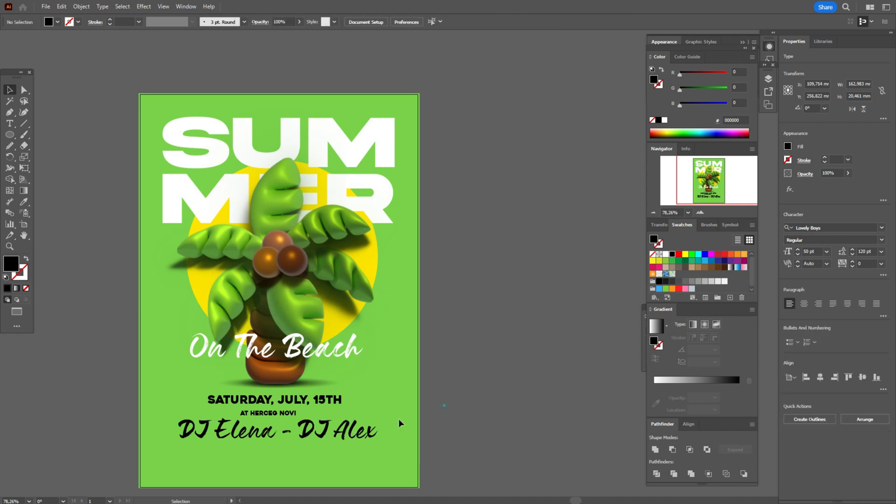
# Step: Duplicate the AT HERCEG NOVI line straight down below the DJ names and set the copy to 15 pt
pyautogui.moveTo(290, 414); pyautogui.dragTo(290, 454)
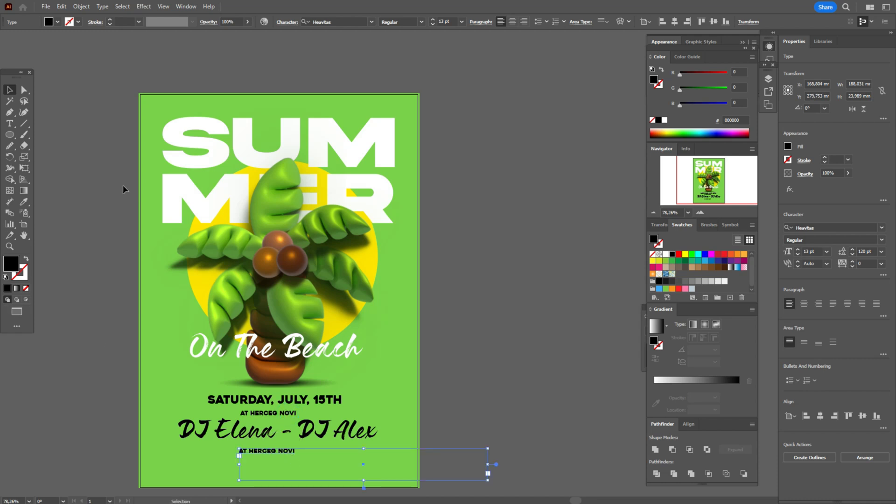
pyautogui.click(806, 252)
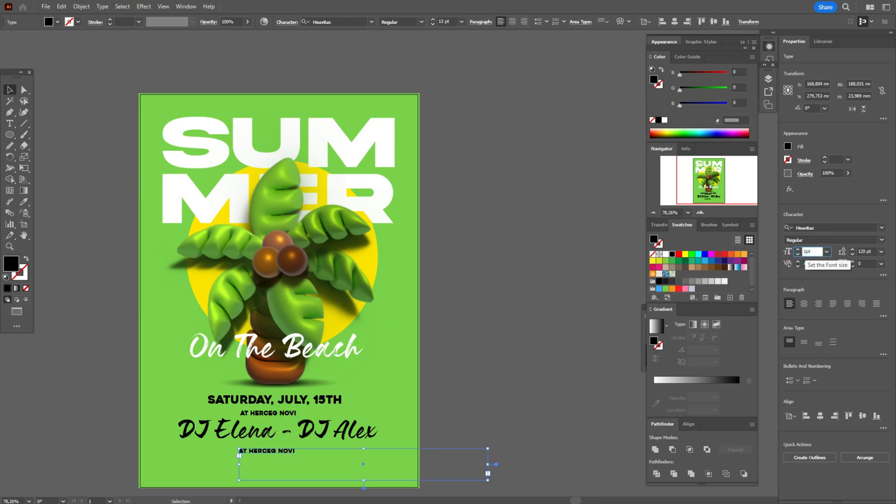
pyautogui.write('15pt')
pyautogui.press('Return')
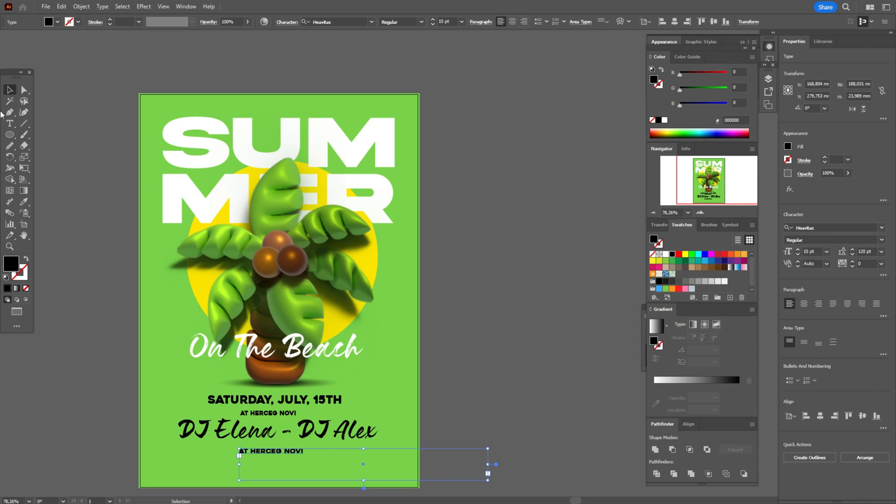
# Step: Replace the text of the copied line with FREE DRINKS | TICKET $15 and centre it beneath the DJ names
pyautogui.click(9, 123)
pyautogui.click(310, 456)
pyautogui.moveTo(303, 450); pyautogui.dragTo(237, 455)
pyautogui.press('BackSpace')
pyautogui.write('FREE DRINKS')
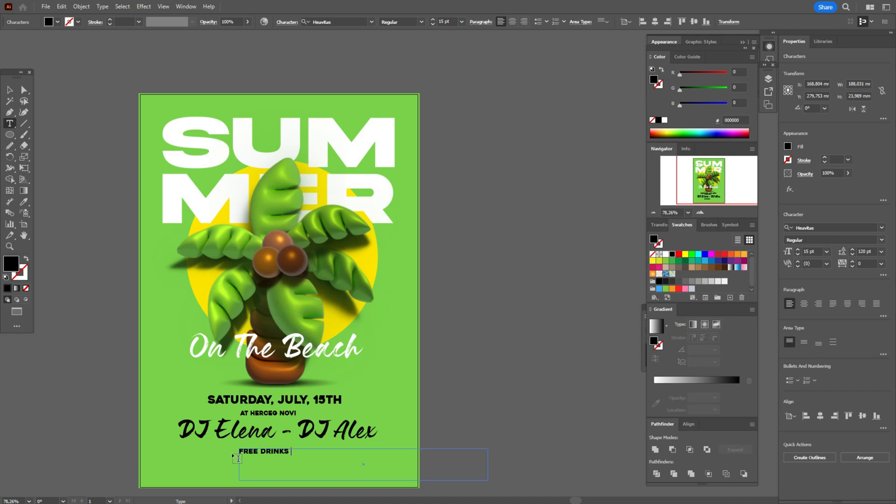
pyautogui.write(' | TICKET $15')
pyautogui.press('Escape')
pyautogui.moveTo(346, 451)
pyautogui.mouseDown()
pyautogui.moveTo(318, 452)
pyautogui.moveTo(329, 451)
pyautogui.mouseUp()
pyautogui.click(288, 411)
pyautogui.moveTo(288, 412); pyautogui.dragTo(291, 469)
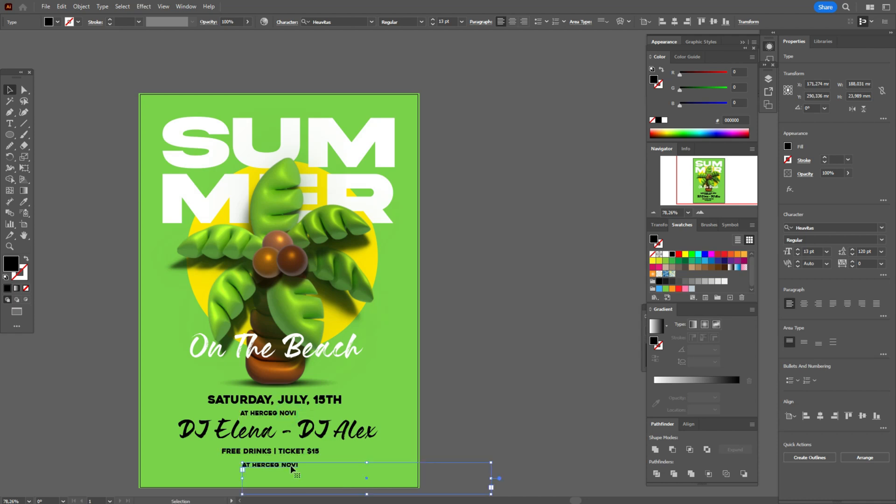
pyautogui.click(18, 132)
pyautogui.click(9, 123)
pyautogui.moveTo(298, 462); pyautogui.dragTo(242, 465)
pyautogui.write('www')
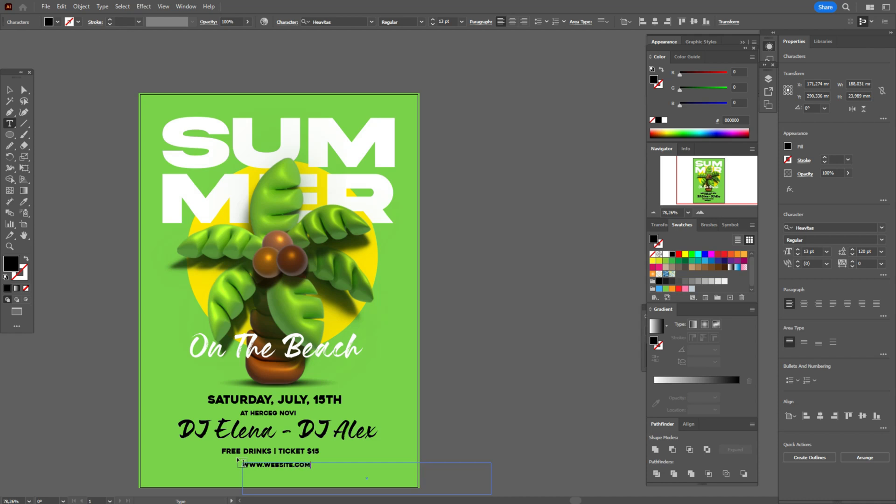
pyautogui.click(9, 91)
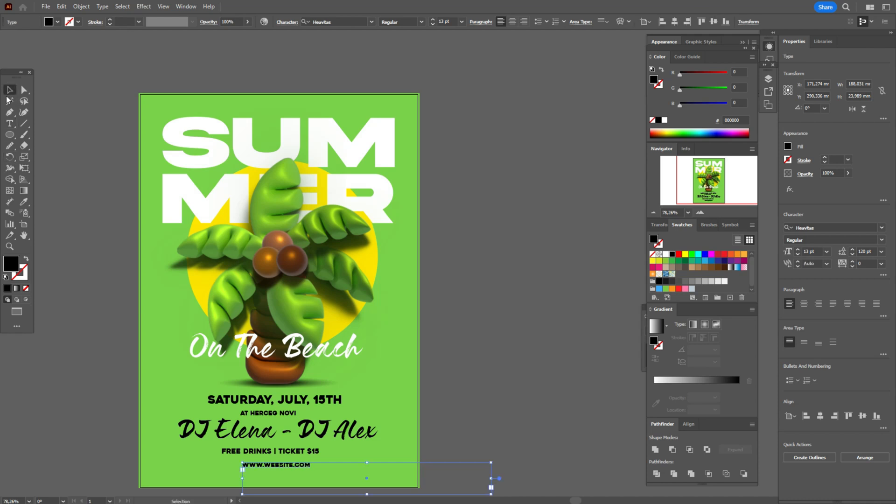
# Step: Convert the five event detail lines below the palm to outlines, leaving the On The Beach lettering out of the selection
pyautogui.keyDown('shift'); pyautogui.click(400, 464); pyautogui.keyUp('shift')
pyautogui.keyDown('shift'); pyautogui.click(405, 385); pyautogui.keyUp('shift')
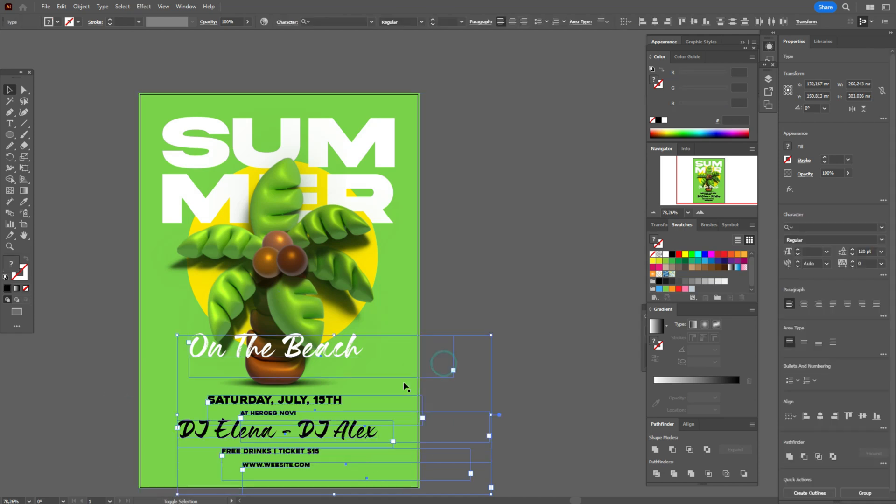
pyautogui.rightClick(374, 404)
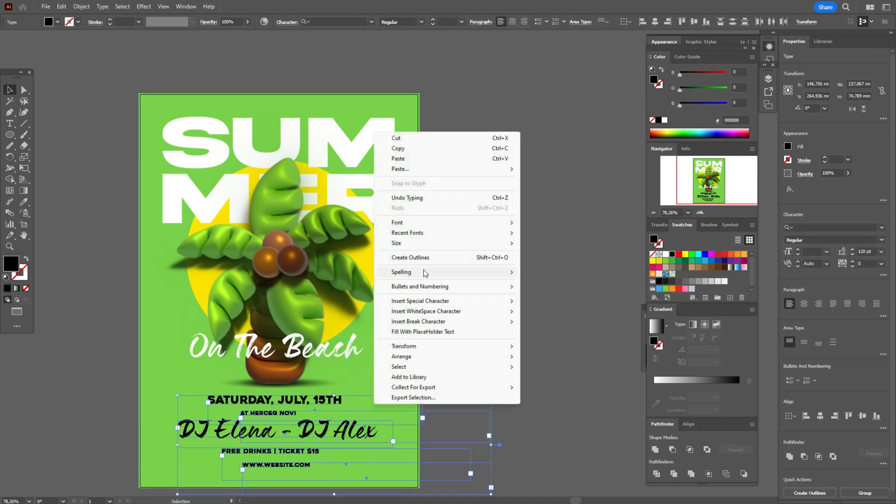
pyautogui.click(427, 257)
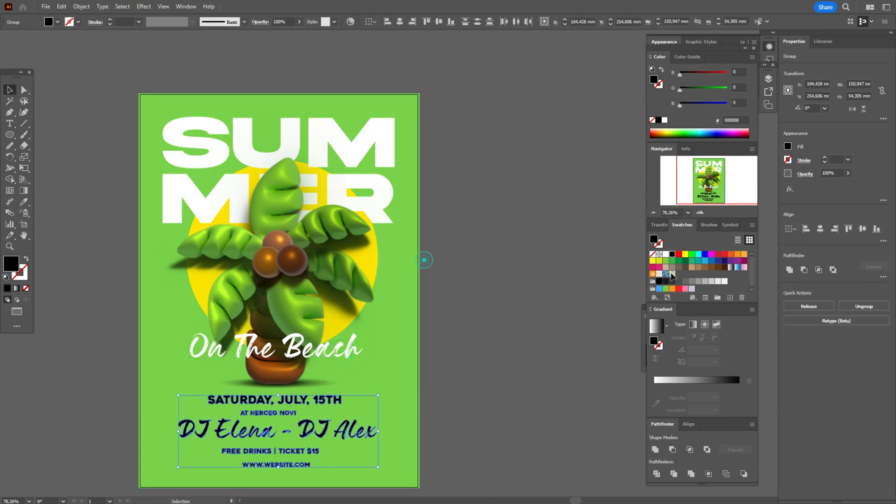
# Step: Align the outlined event lines on a common horizontal centre, fill them white and shift them slightly down
pyautogui.click(821, 230)
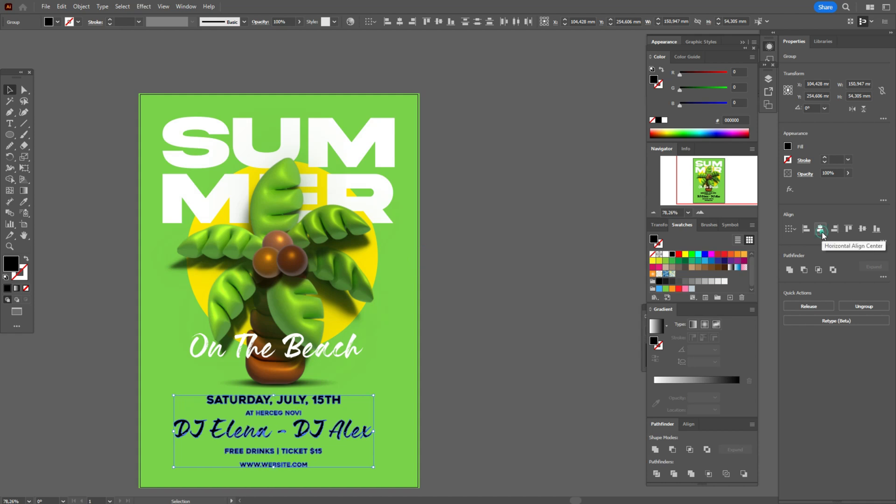
pyautogui.click(665, 254)
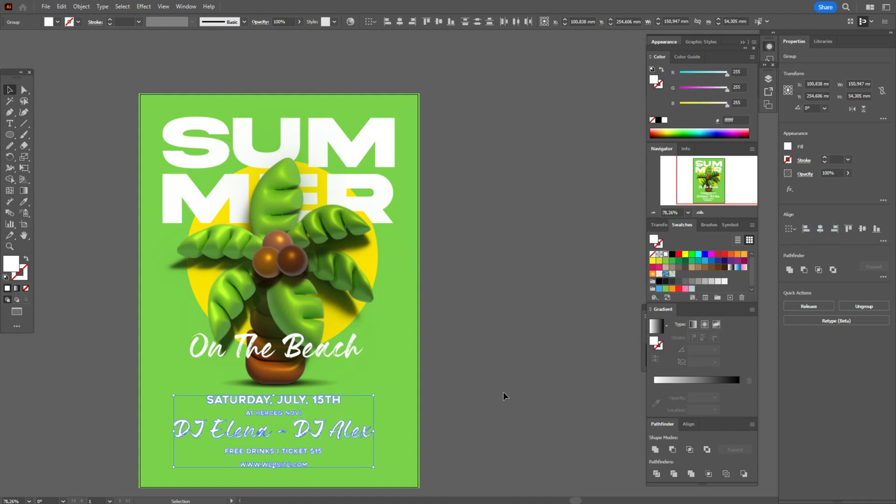
pyautogui.moveTo(320, 430); pyautogui.dragTo(321, 434)
pyautogui.click(460, 416)
# Step: Scale down the website line and spread the event detail lines further apart vertically
pyautogui.click(293, 466)
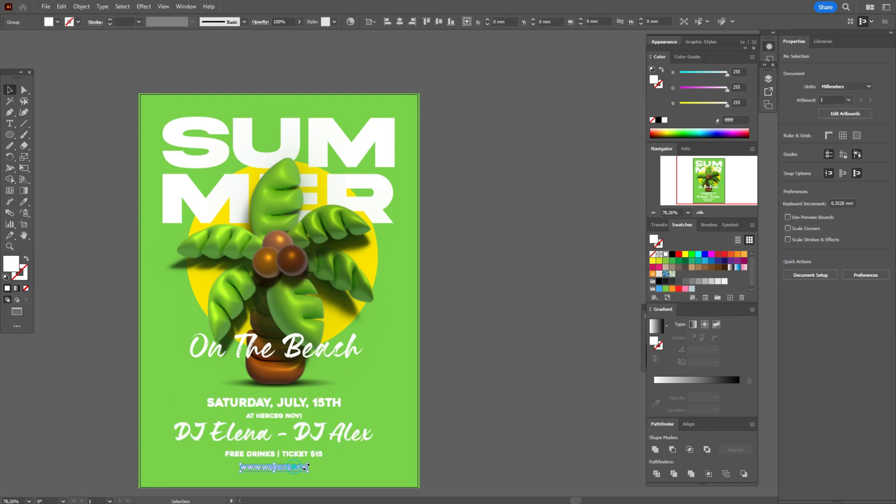
pyautogui.moveTo(308, 471)
pyautogui.mouseDown()
pyautogui.moveTo(293, 466)
pyautogui.moveTo(292, 475)
pyautogui.moveTo(304, 460)
pyautogui.mouseUp()
pyautogui.moveTo(327, 404); pyautogui.dragTo(301, 415)
# Step: Nudge the DJ names line down by about 1.8 mm to even out the line spacing
pyautogui.click(323, 430)
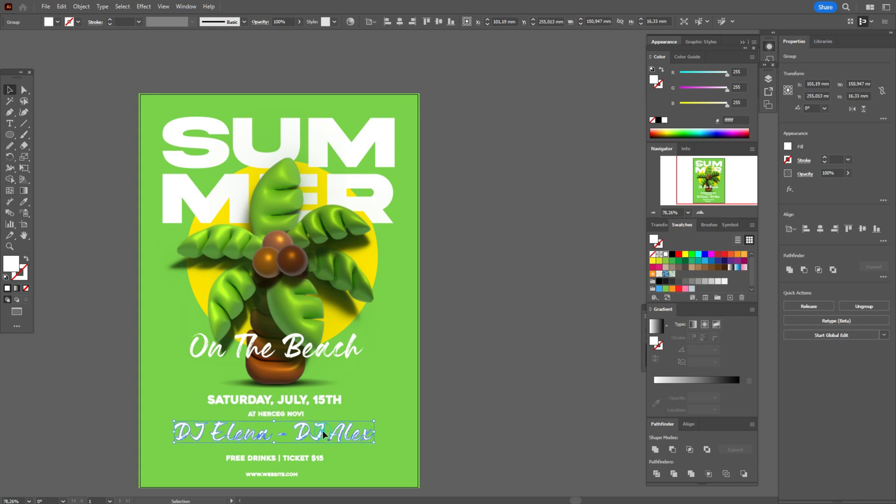
pyautogui.press('Down')
pyautogui.press('Down')
pyautogui.press('Down')
pyautogui.press('Down')
pyautogui.press('Down')
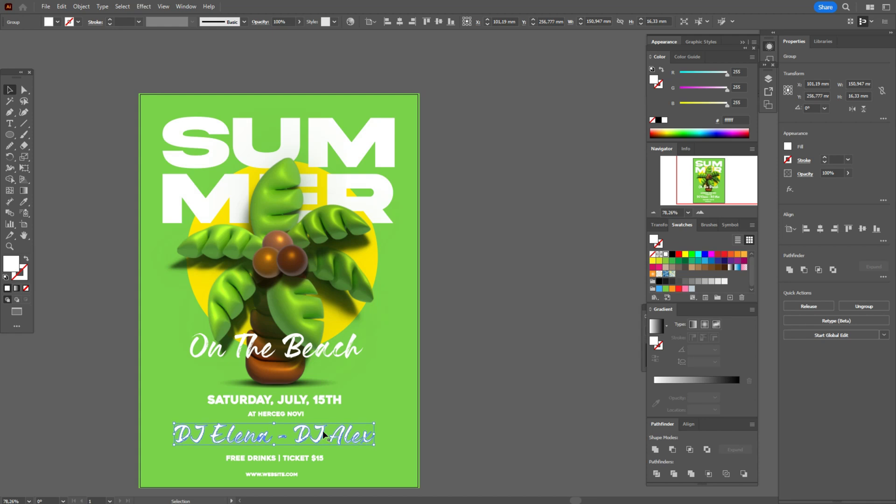
pyautogui.click(436, 417)
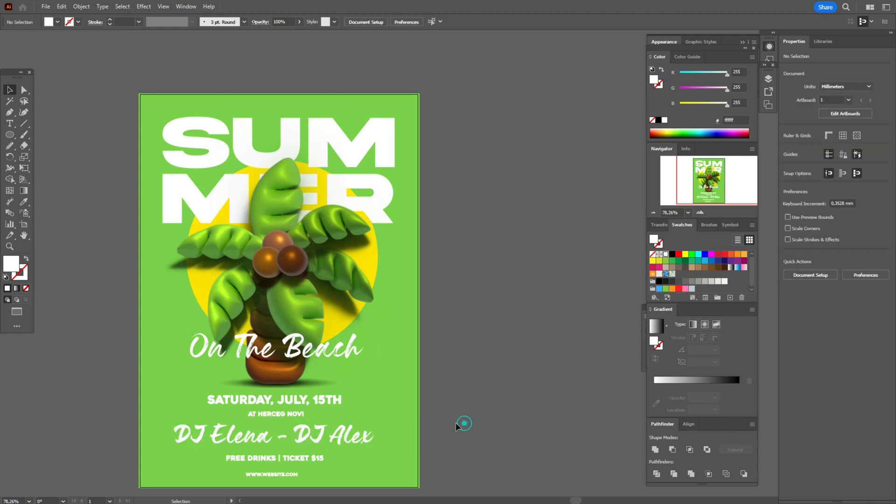
# Step: Scale the five event detail lines down together to about 138 × 56 mm and position them centred below the palm
pyautogui.moveTo(130, 397); pyautogui.dragTo(384, 475)
pyautogui.keyDown('shift'); pyautogui.click(331, 306); pyautogui.keyUp('shift')
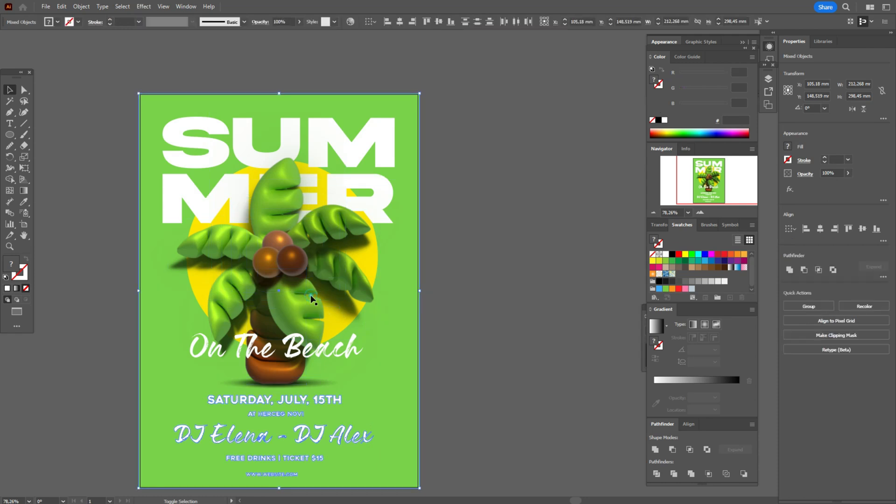
pyautogui.keyDown('shift'); pyautogui.click(411, 391); pyautogui.keyUp('shift')
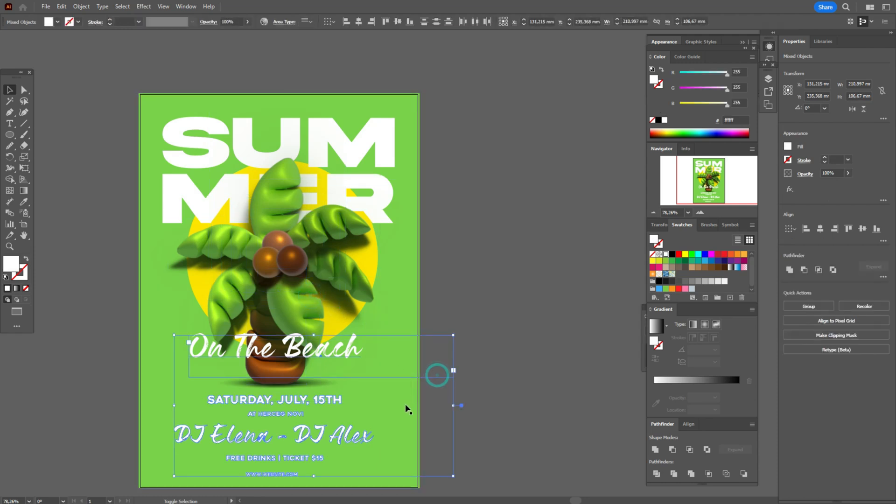
pyautogui.keyDown('shift'); pyautogui.click(359, 351); pyautogui.keyUp('shift')
pyautogui.moveTo(376, 438); pyautogui.dragTo(318, 436)
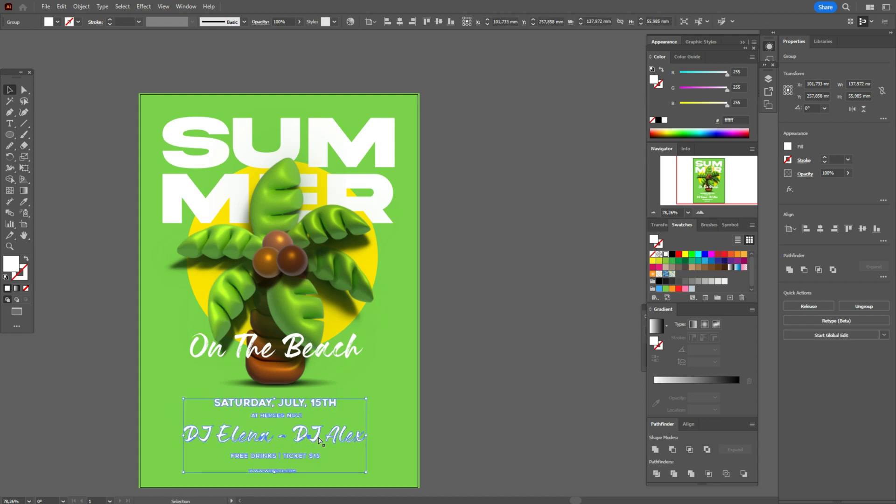
# Step: Scale all artwork except the green background down together to about 311 × 264 mm and reposition it on the poster
pyautogui.hotkey('ctrl', 'a')
pyautogui.keyDown('shift'); pyautogui.click(375, 98); pyautogui.keyUp('shift')
pyautogui.moveTo(341, 116); pyautogui.dragTo(342, 126)
pyautogui.scroll(-2, 407, 195)
pyautogui.scroll(-2, 407, 195)
pyautogui.moveTo(295, 260); pyautogui.dragTo(291, 255)
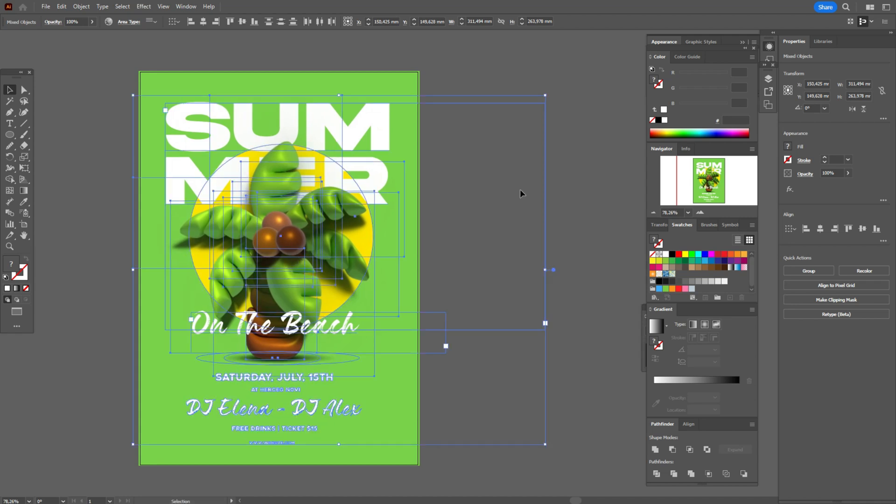
# Step: Convert the SUMMER title and the On The Beach lettering to outlines
pyautogui.click(571, 197)
pyautogui.rightClick(354, 128)
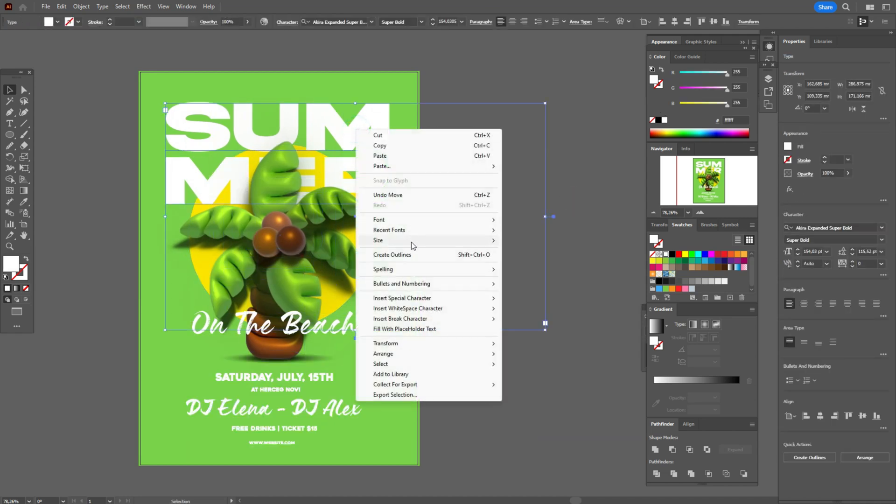
pyautogui.click(411, 240)
pyautogui.click(345, 327)
pyautogui.rightClick(345, 327)
pyautogui.click(378, 181)
pyautogui.click(485, 295)
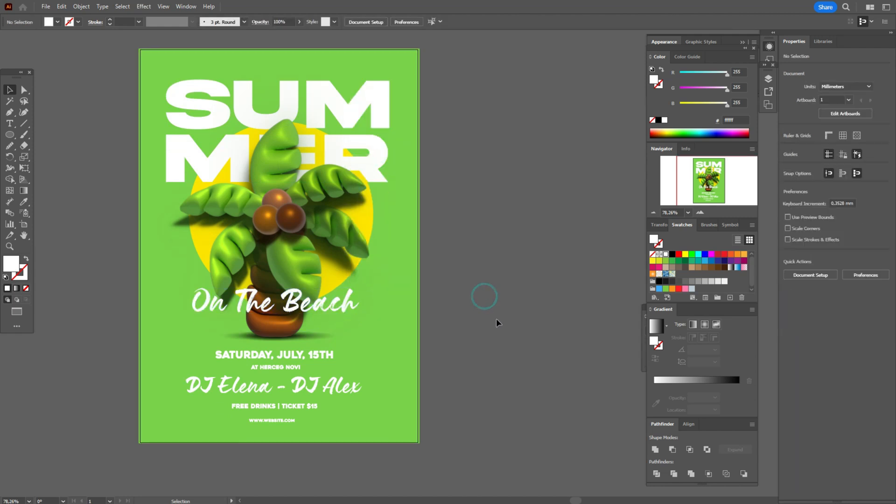